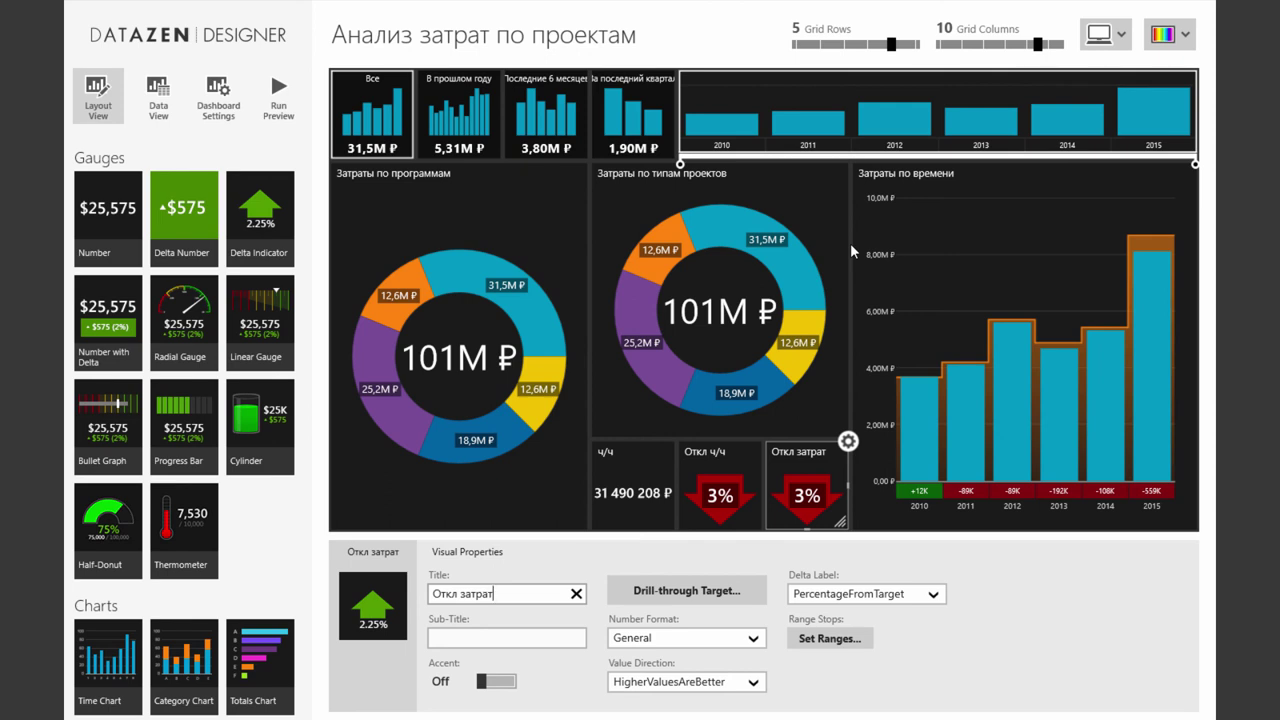
Run the dashboard preview and narrow the time navigator range to start at March 2012
{"action": "left_click", "coordinate": [278, 108]}
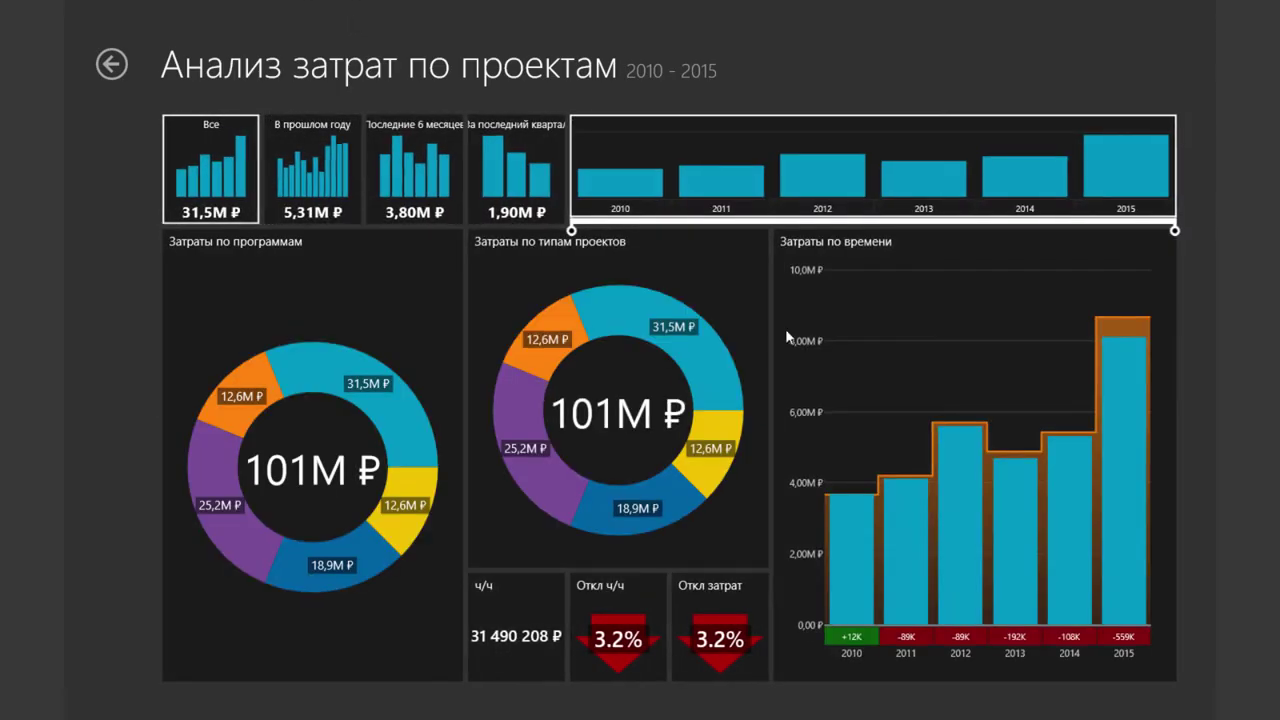
{"action": "left_click_drag", "start_coordinate": [572, 231], "coordinate": [663, 231]}
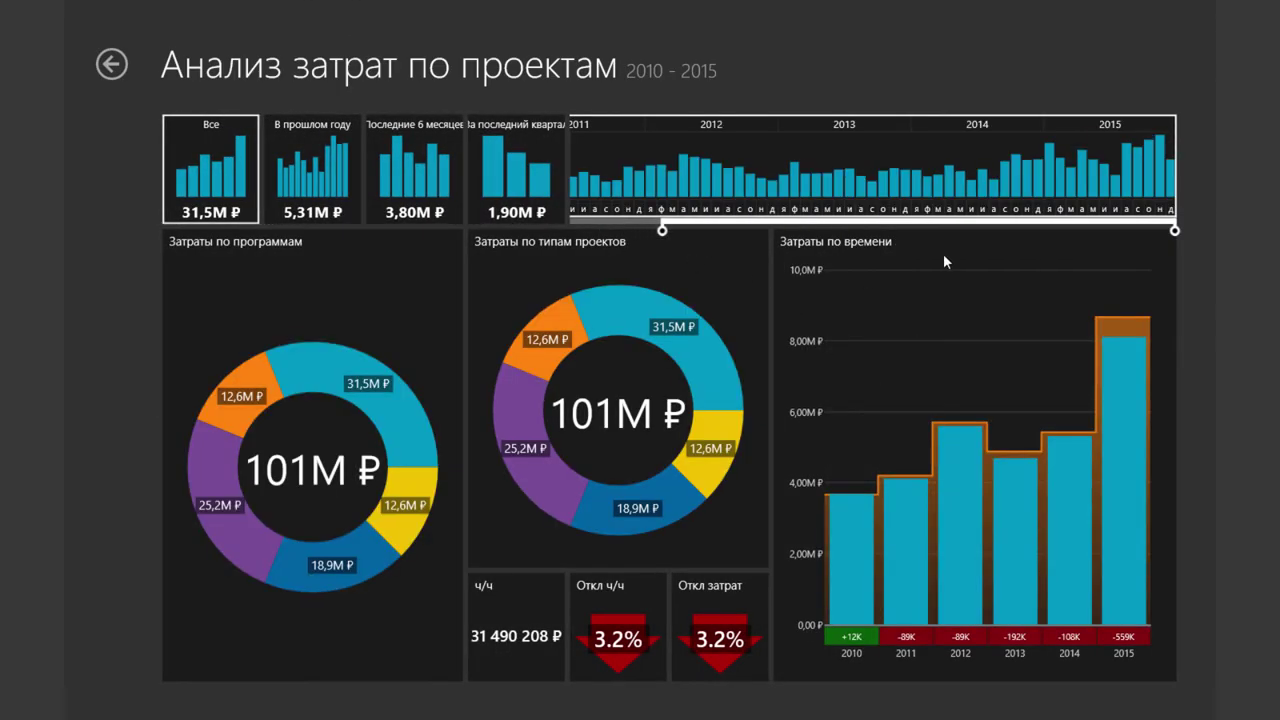
{"action": "left_click_drag", "start_coordinate": [1175, 231], "coordinate": [1100, 231]}
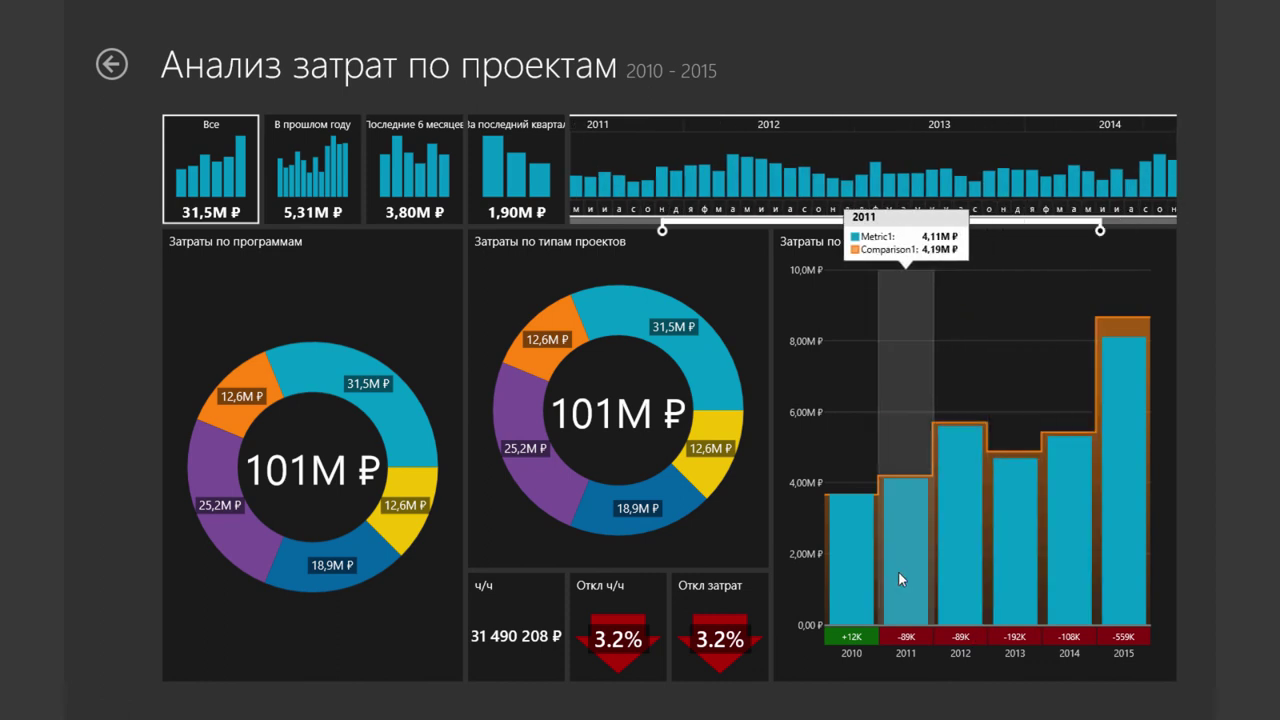
{"action": "left_click_drag", "start_coordinate": [663, 231], "coordinate": [731, 231]}
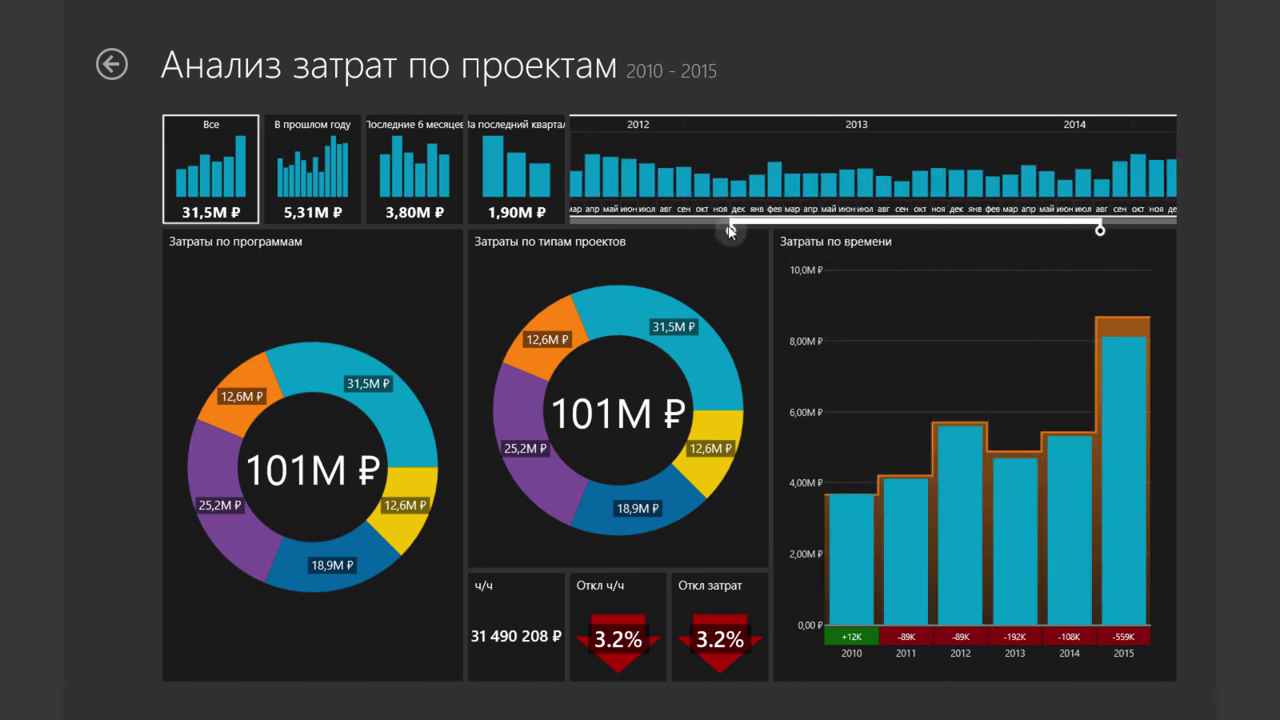
{"action": "left_click_drag", "start_coordinate": [1099, 230], "coordinate": [951, 231]}
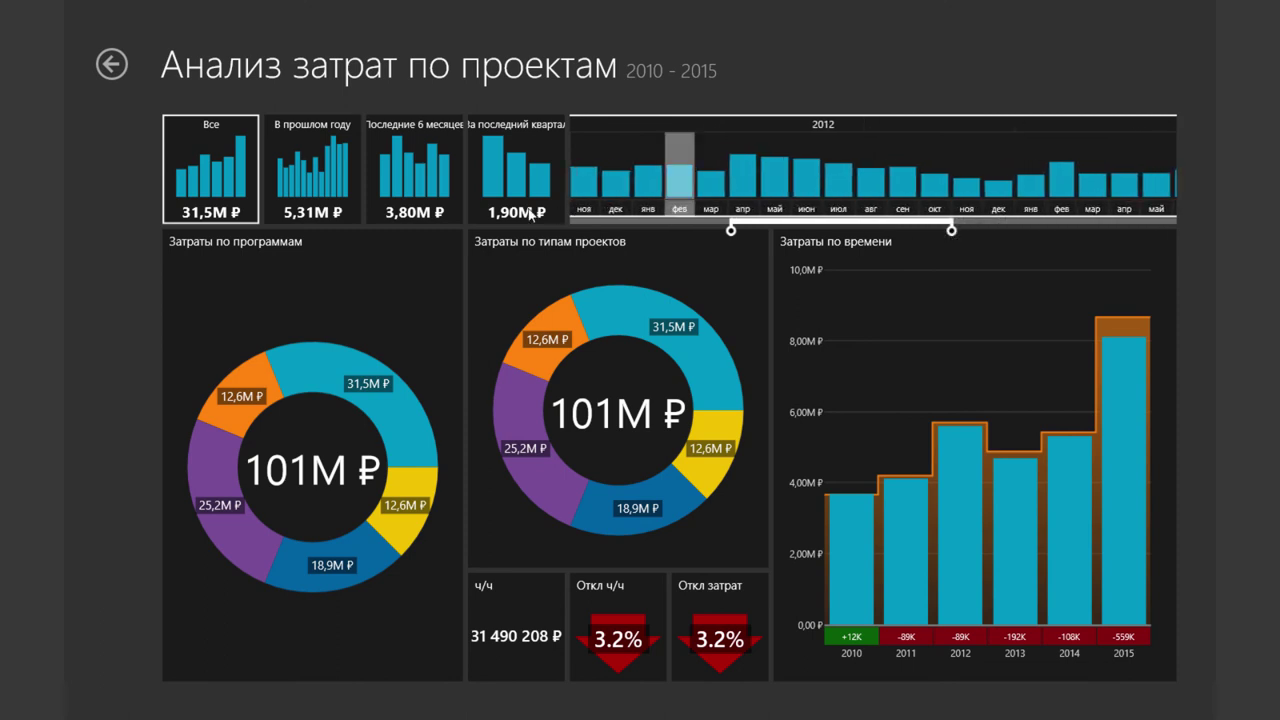
Filter the preview to last year, last 6 months and last quarter, then return to the designer
{"action": "left_click", "coordinate": [334, 164]}
{"action": "left_click", "coordinate": [414, 165]}
{"action": "left_click", "coordinate": [512, 170]}
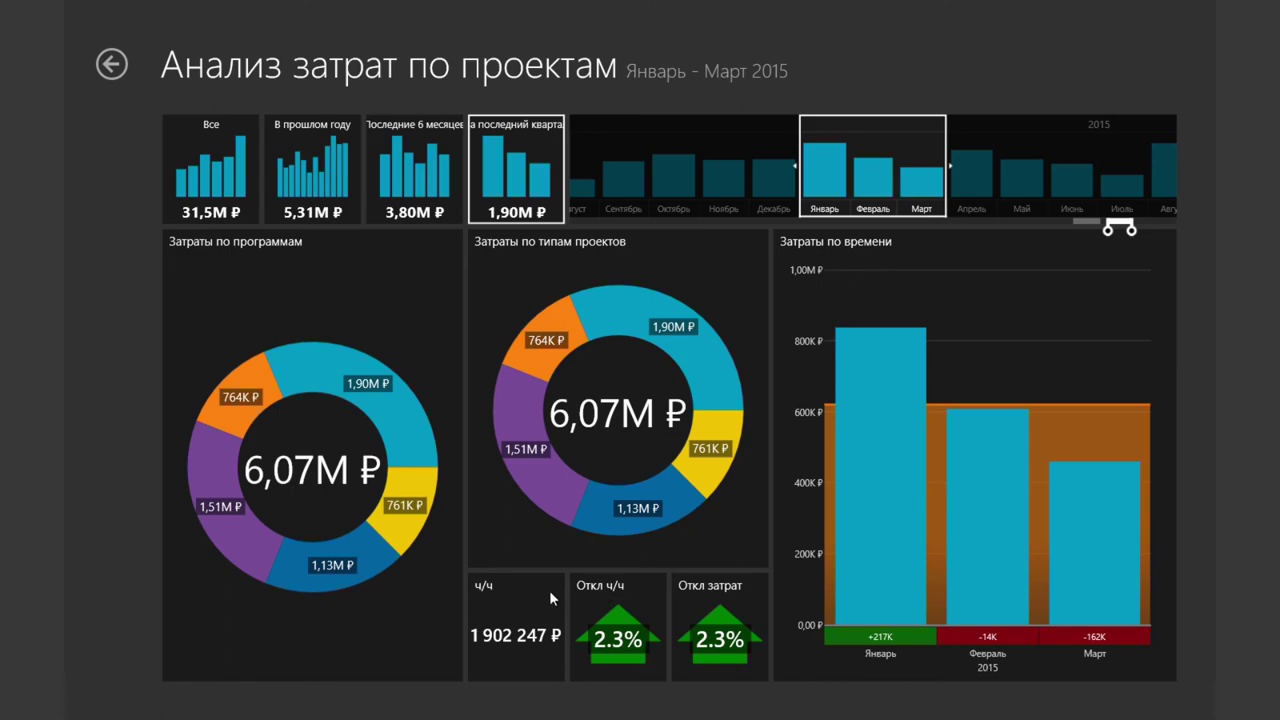
{"action": "left_click", "coordinate": [112, 66]}
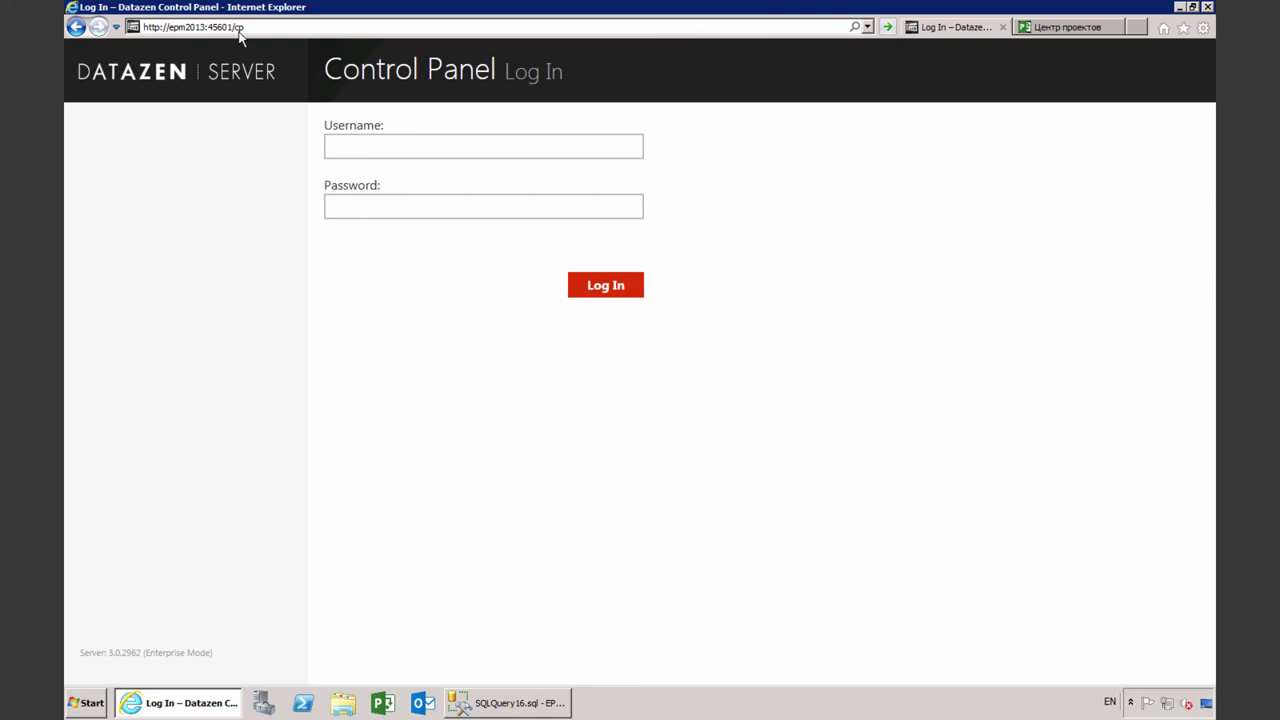
Sign in with the administrator username and password, then open the Data Sources page
{"action": "left_click", "coordinate": [355, 139]}
{"action": "type", "text": "admin"}
{"action": "left_click", "coordinate": [402, 199]}
{"action": "type", "text": "••••••••"}
{"action": "left_click", "coordinate": [603, 289]}
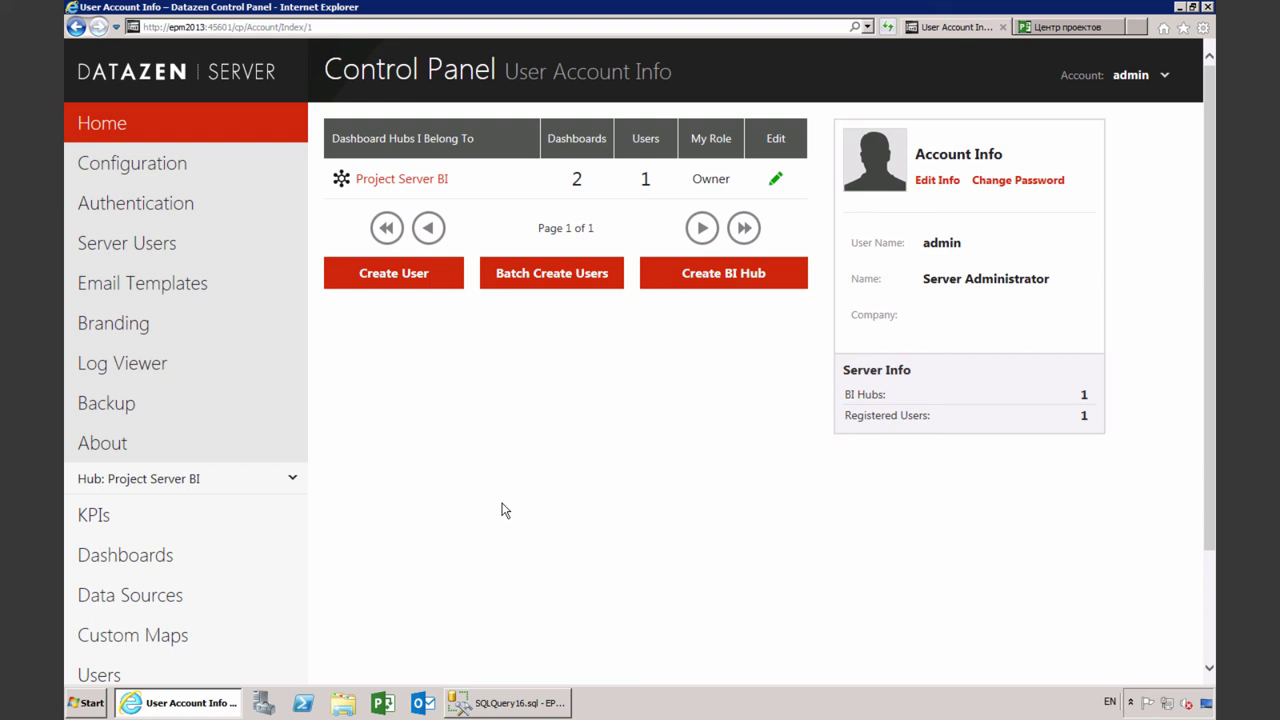
{"action": "scroll", "coordinate": [400, 480], "scroll_direction": "down", "scroll_amount": 3}
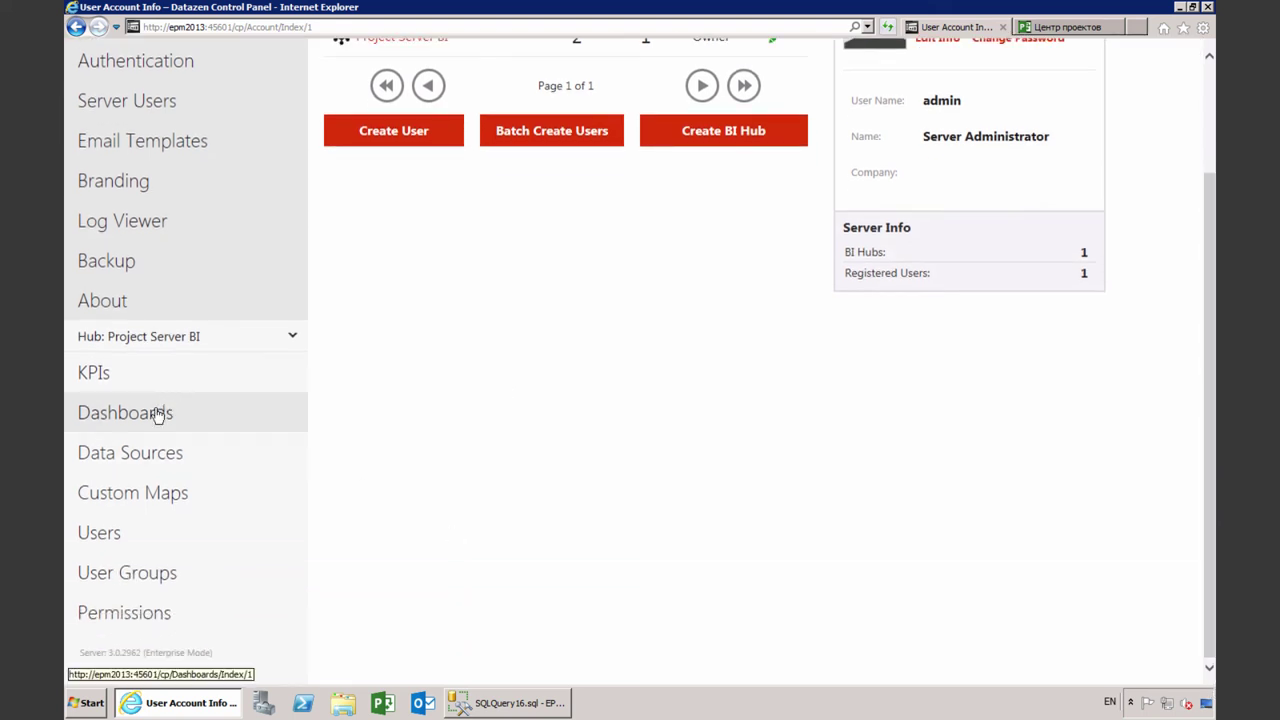
{"action": "left_click", "coordinate": [156, 455]}
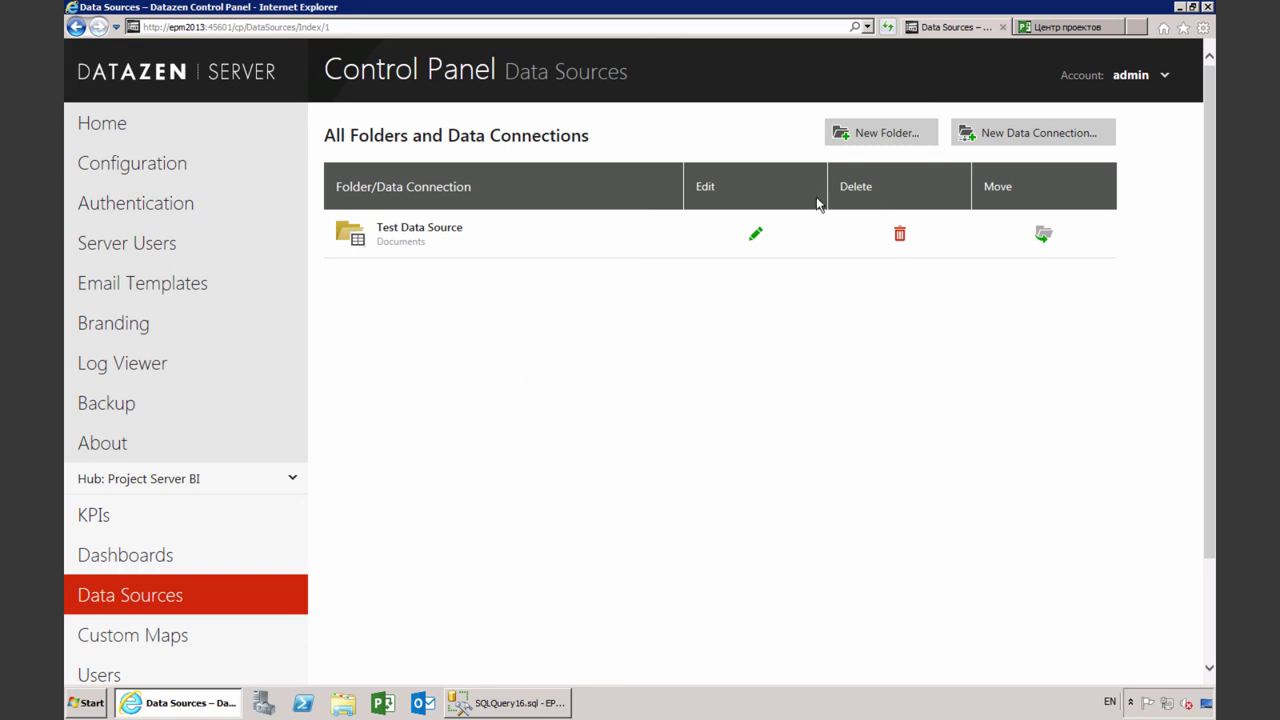
Start a new data connection using the Microsoft SQL Server provider
{"action": "left_click", "coordinate": [1000, 137]}
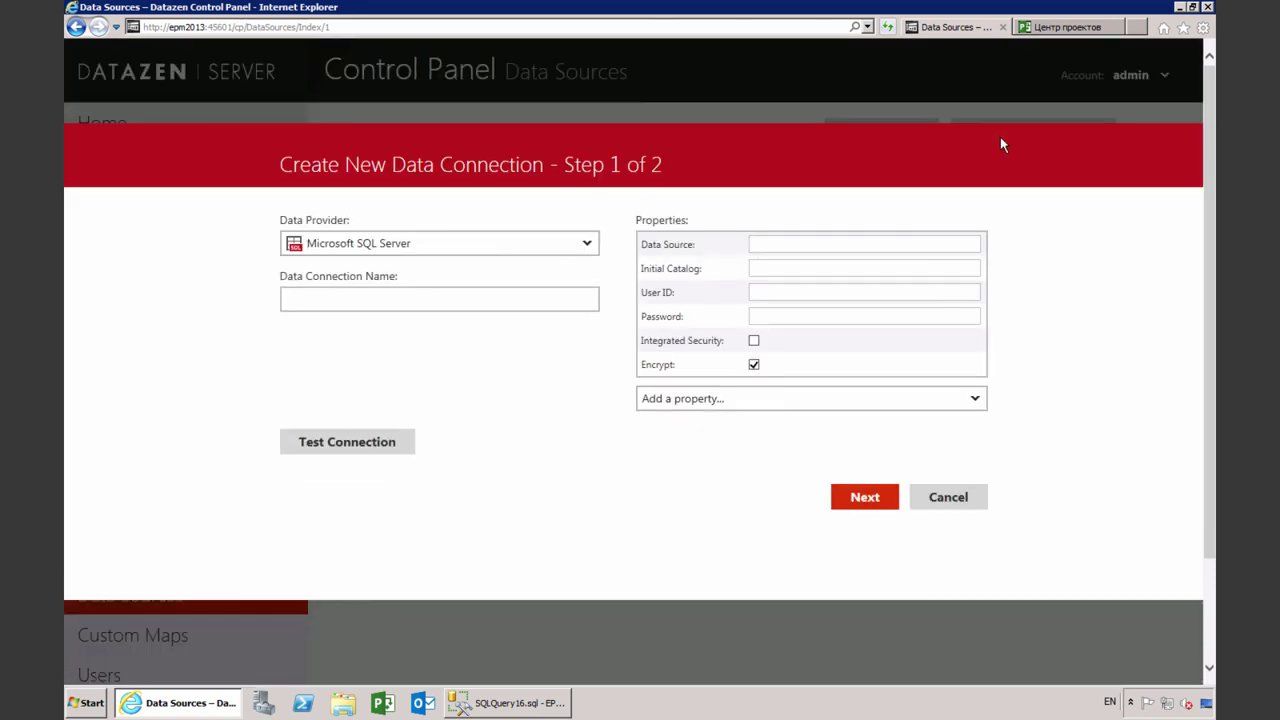
{"action": "left_click", "coordinate": [586, 246]}
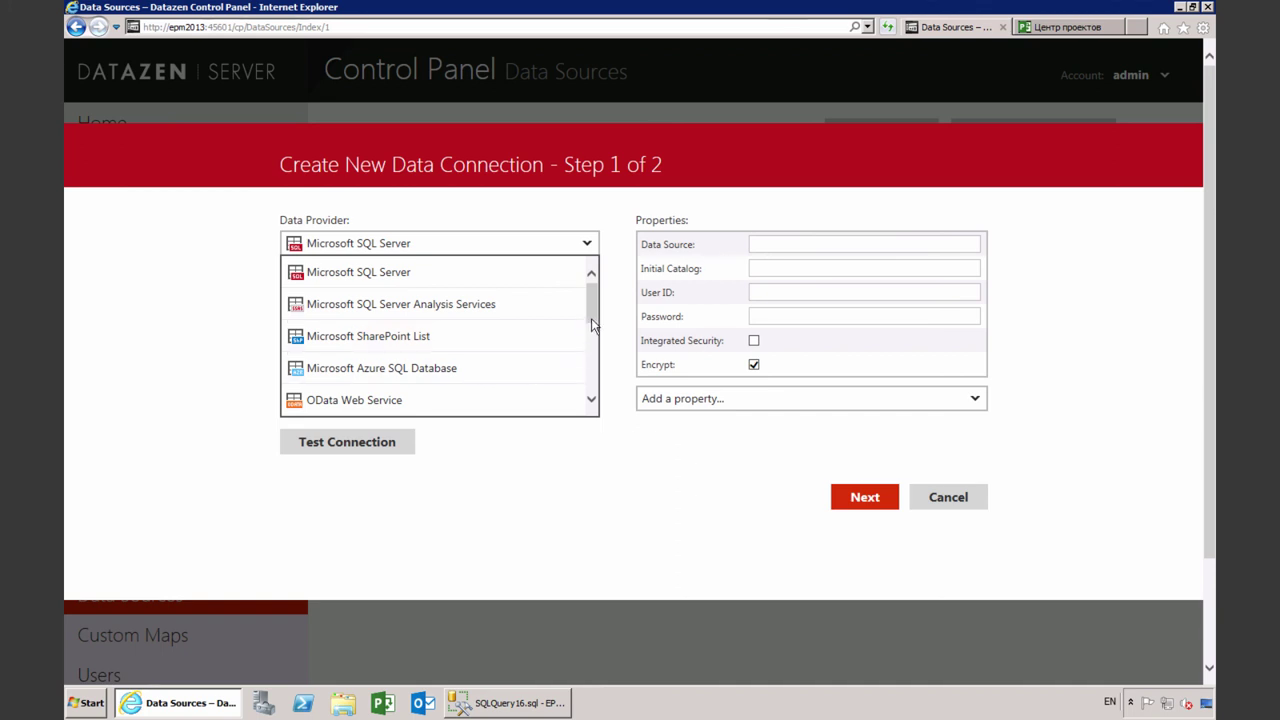
{"action": "left_click_drag", "start_coordinate": [591, 320], "coordinate": [592, 338]}
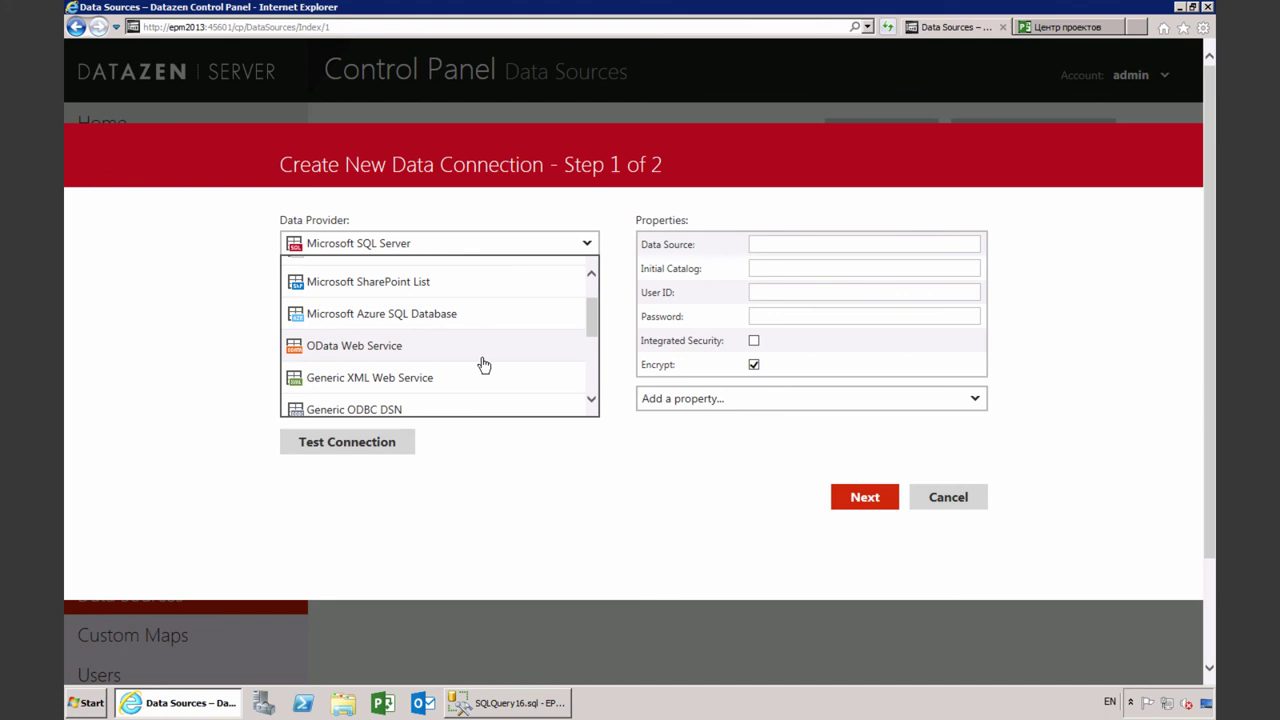
{"action": "scroll", "coordinate": [440, 364], "scroll_direction": "down", "scroll_amount": 1}
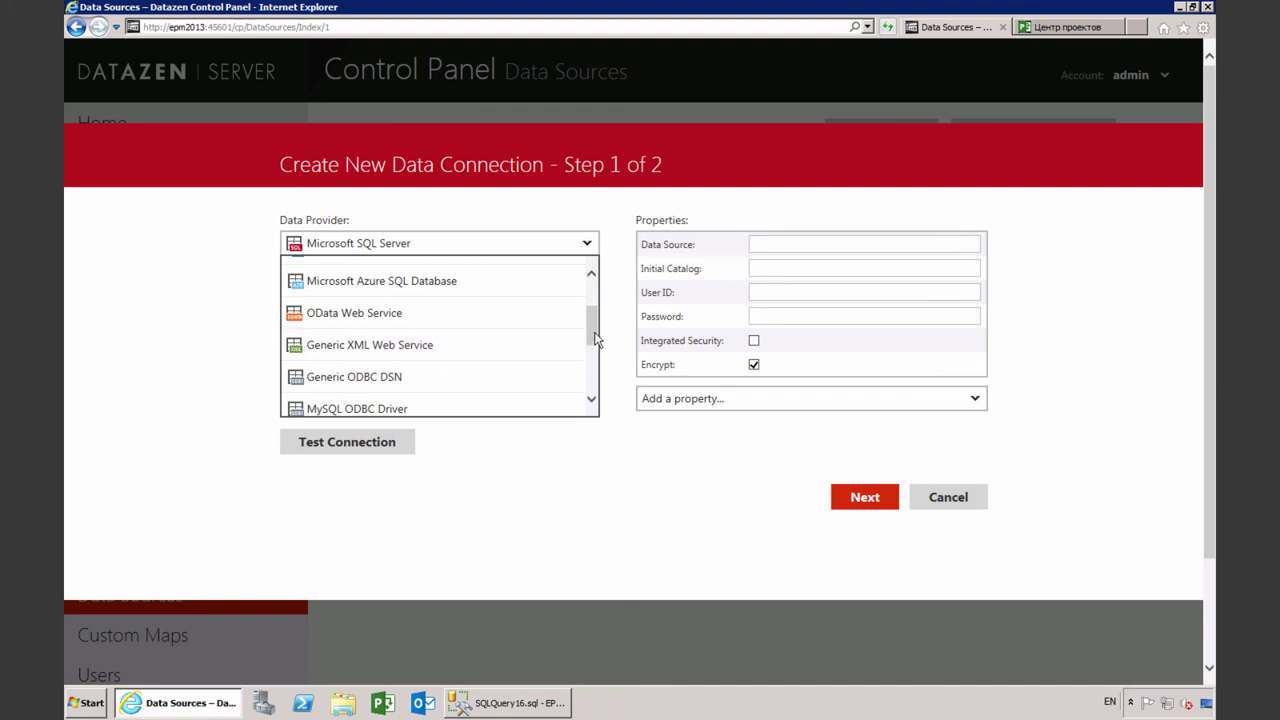
{"action": "left_click_drag", "start_coordinate": [594, 340], "coordinate": [600, 397]}
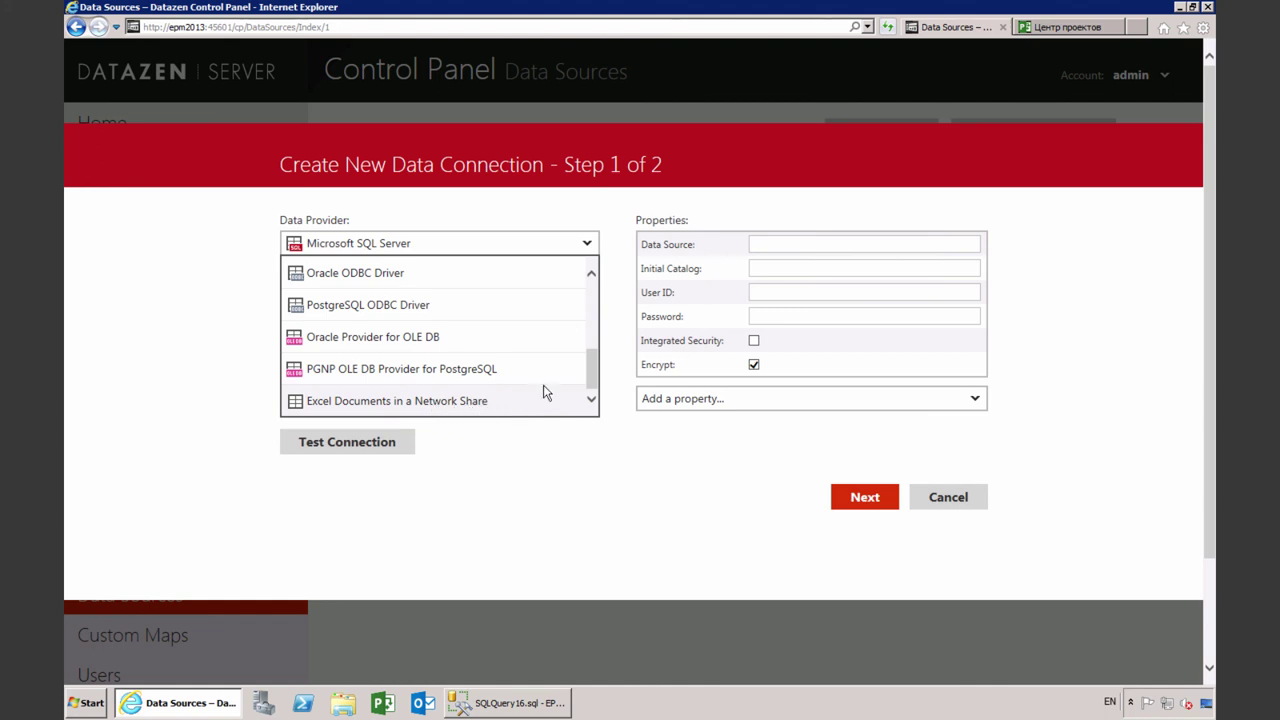
{"action": "left_click_drag", "start_coordinate": [585, 370], "coordinate": [594, 298]}
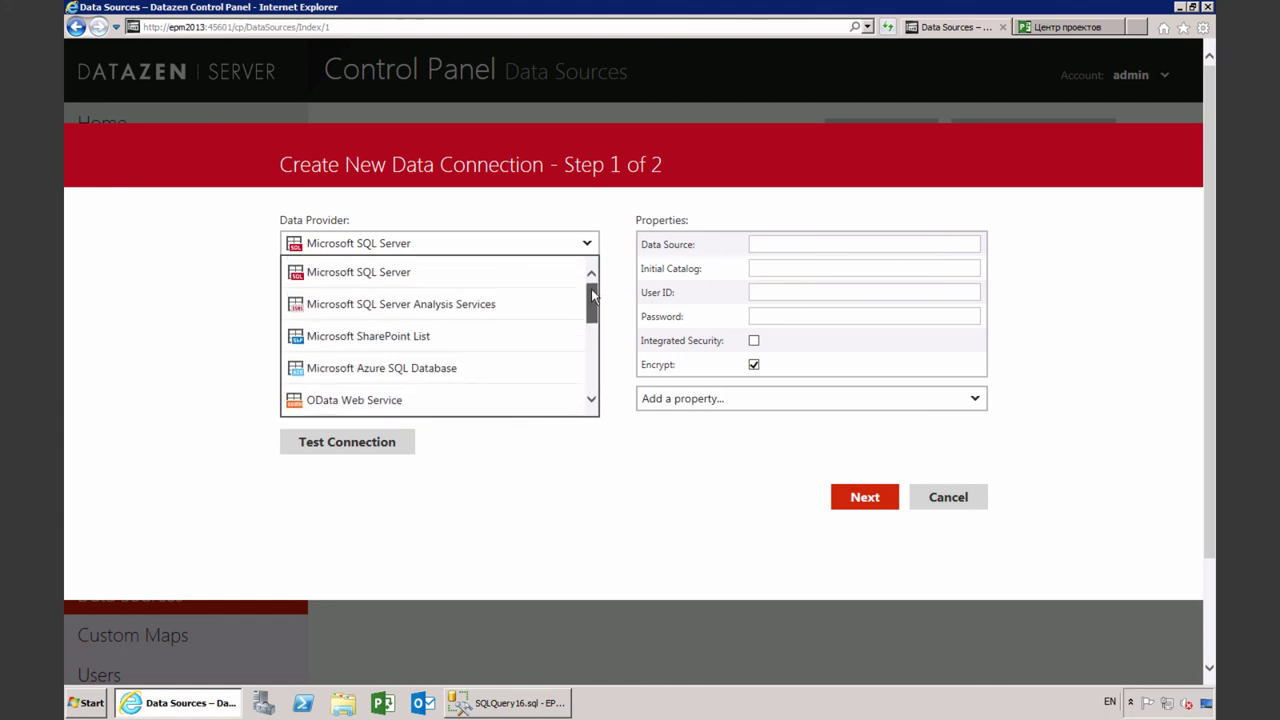
{"action": "left_click", "coordinate": [432, 282]}
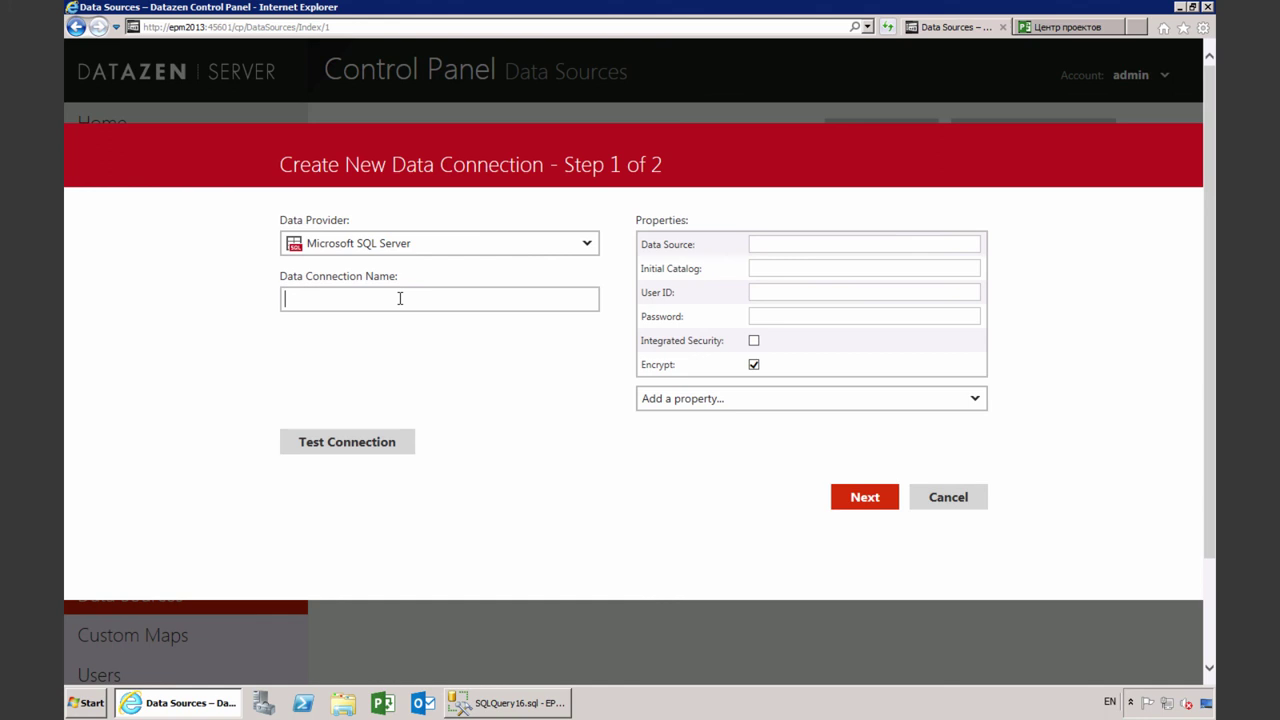
Name the connection 'Project Server Data' with data source epm2013
{"action": "type", "text": "Project Server Data"}
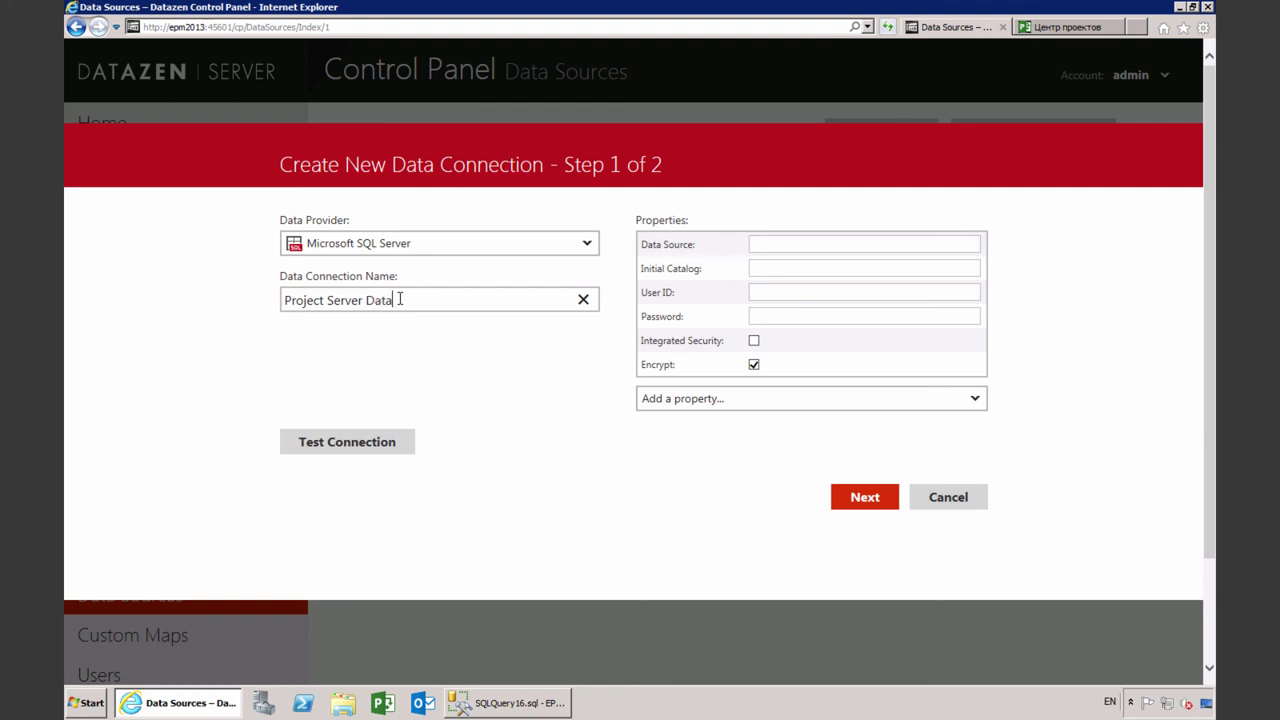
{"action": "left_click", "coordinate": [754, 246]}
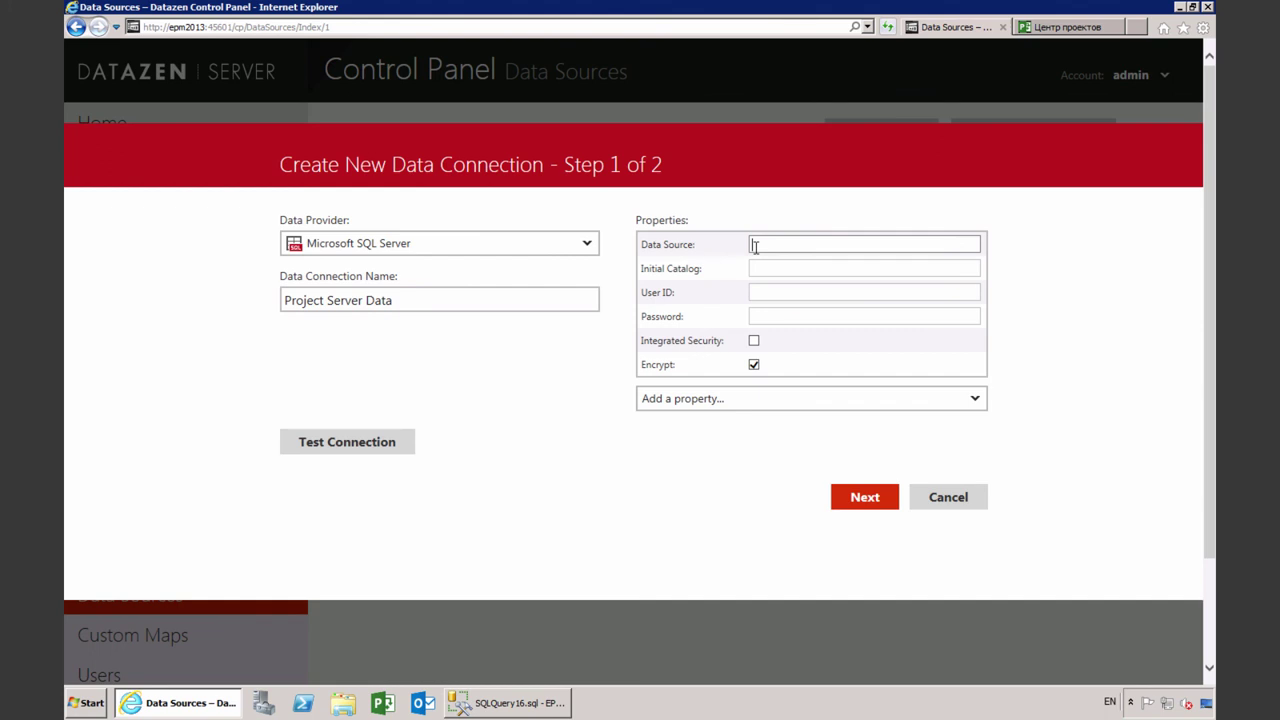
{"action": "type", "text": "epm2013"}
{"action": "left_click", "coordinate": [780, 265]}
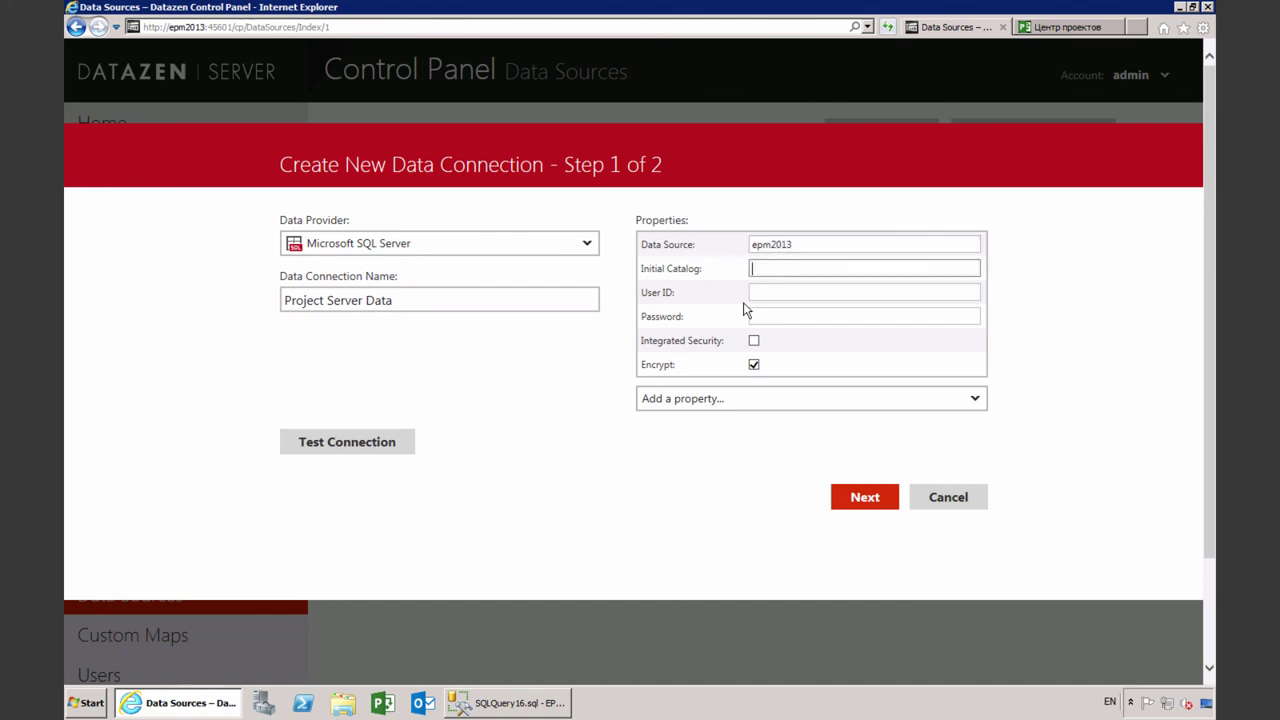
Copy the ProjectWebAppLt database name from SSMS into the connection's Initial Catalog field
{"action": "left_click", "coordinate": [548, 704]}
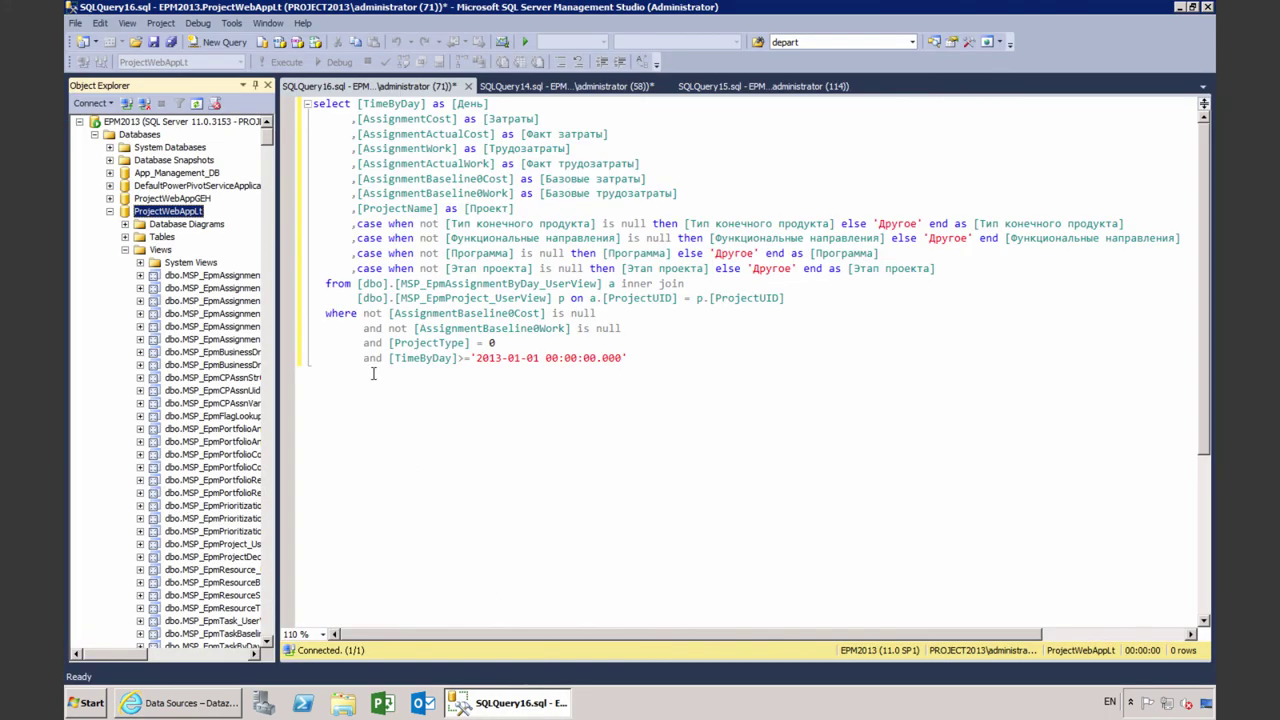
{"action": "left_click", "coordinate": [187, 213]}
{"action": "key", "text": "ctrl+c"}
{"action": "left_click", "coordinate": [224, 700]}
{"action": "key", "text": "ctrl+v"}
{"action": "left_click", "coordinate": [778, 293]}
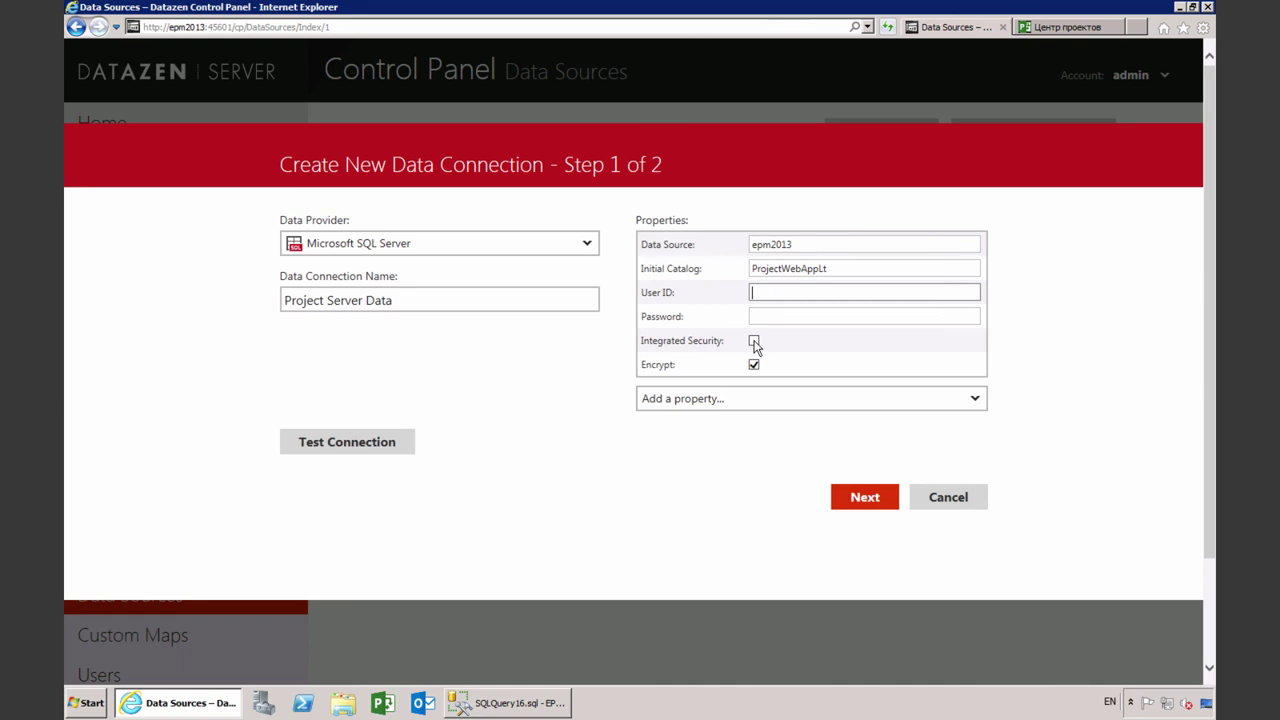
Enable integrated security, disable encryption, and test the connection
{"action": "left_click", "coordinate": [754, 341]}
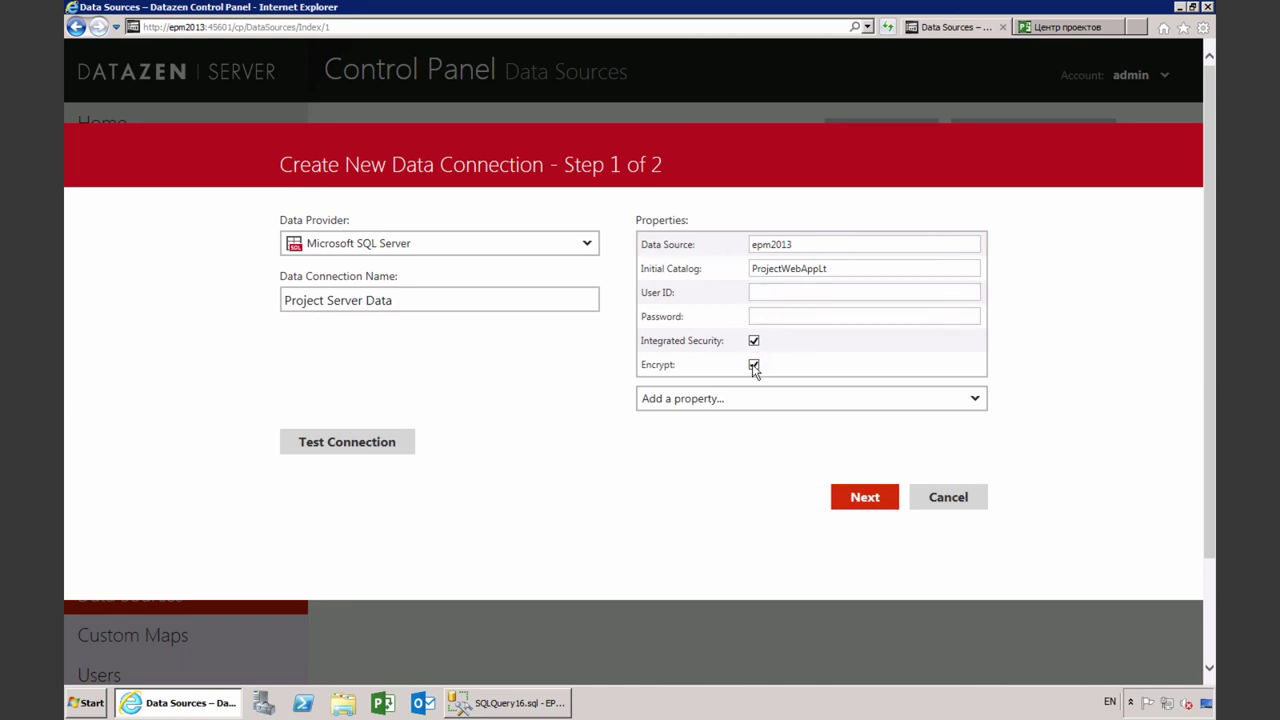
{"action": "left_click", "coordinate": [754, 366]}
{"action": "left_click", "coordinate": [398, 446]}
Allow access for Everyone and save the Project Server Data connection
{"action": "left_click", "coordinate": [858, 497]}
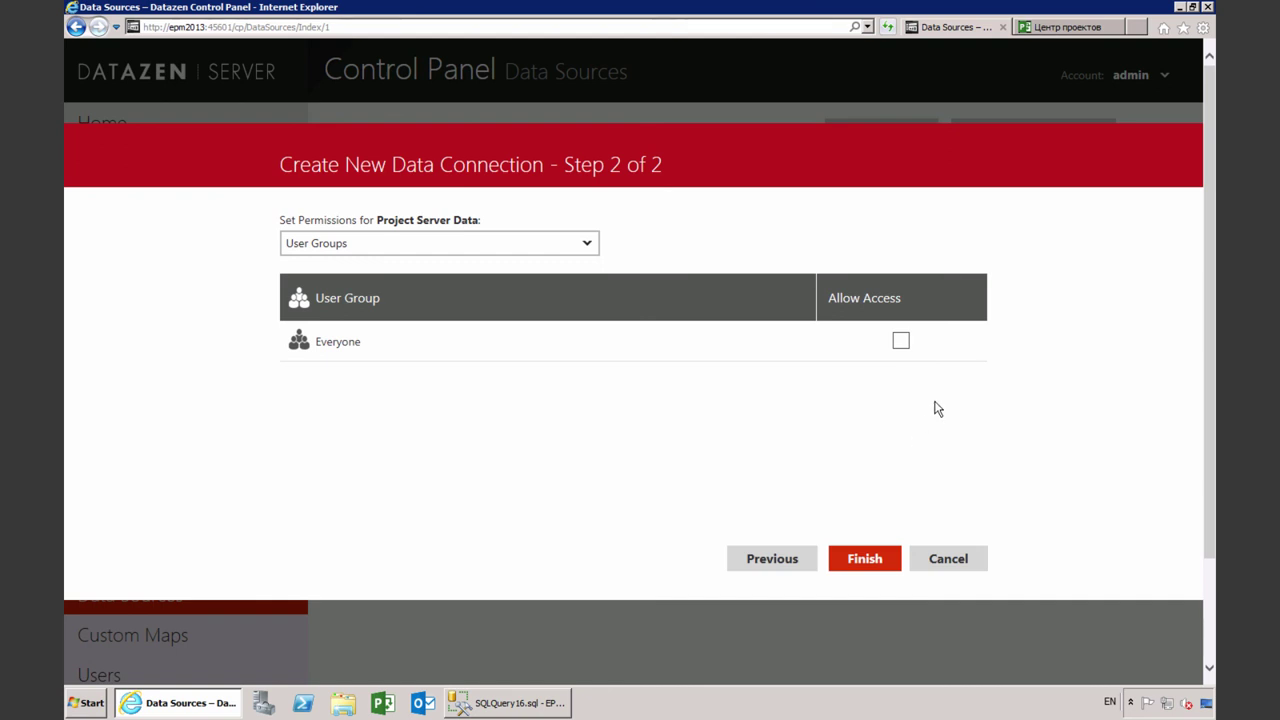
{"action": "left_click", "coordinate": [901, 342]}
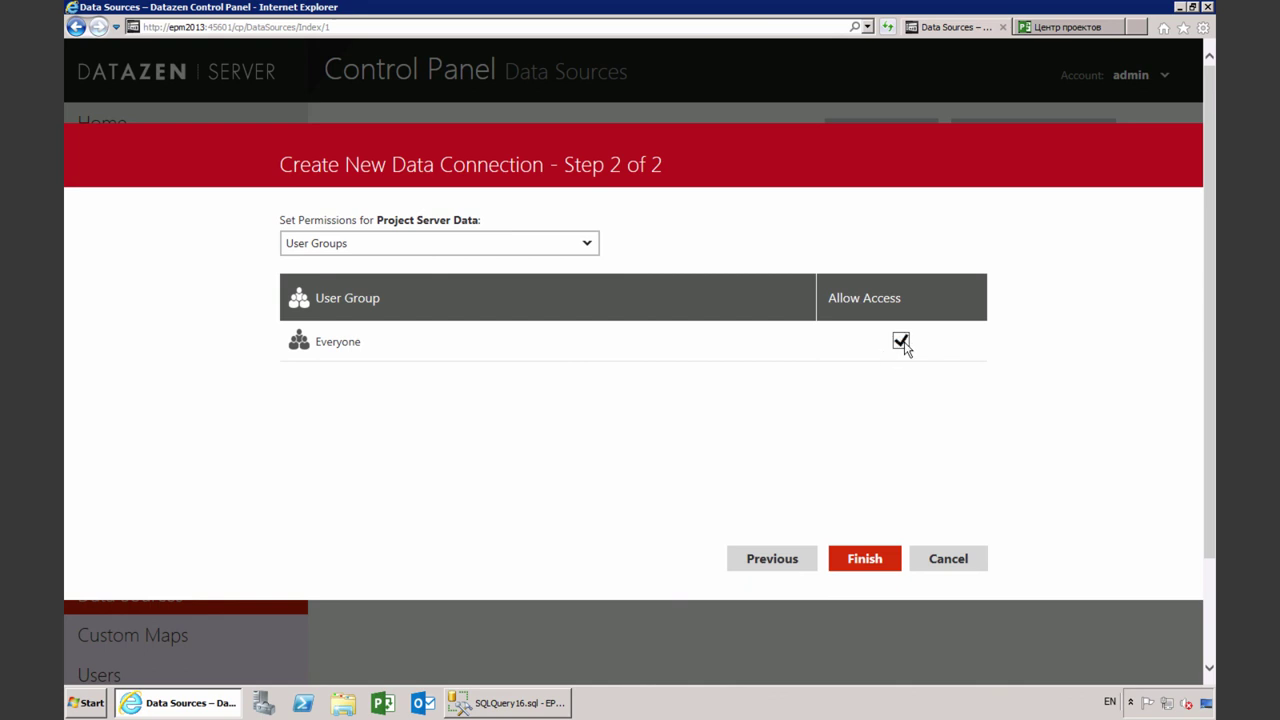
{"action": "left_click", "coordinate": [873, 566]}
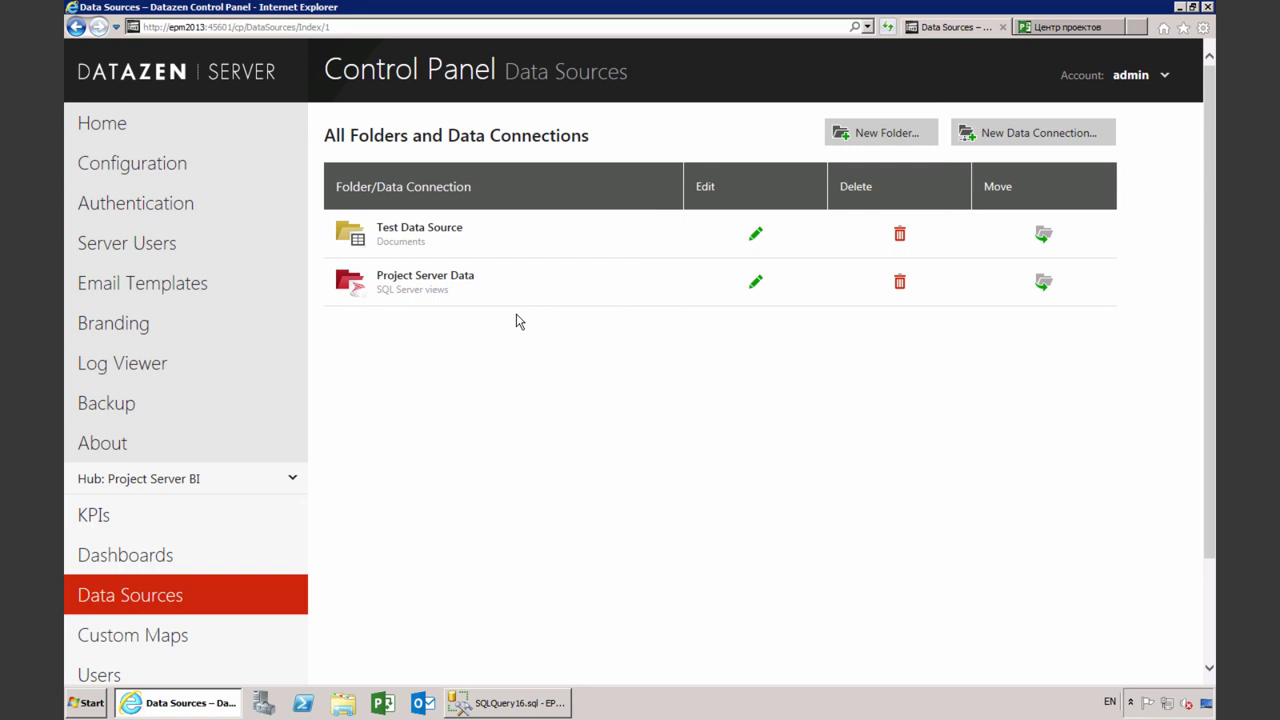
Start a new data view for Project Server Data and bring up the SSMS query
{"action": "left_click", "coordinate": [450, 281]}
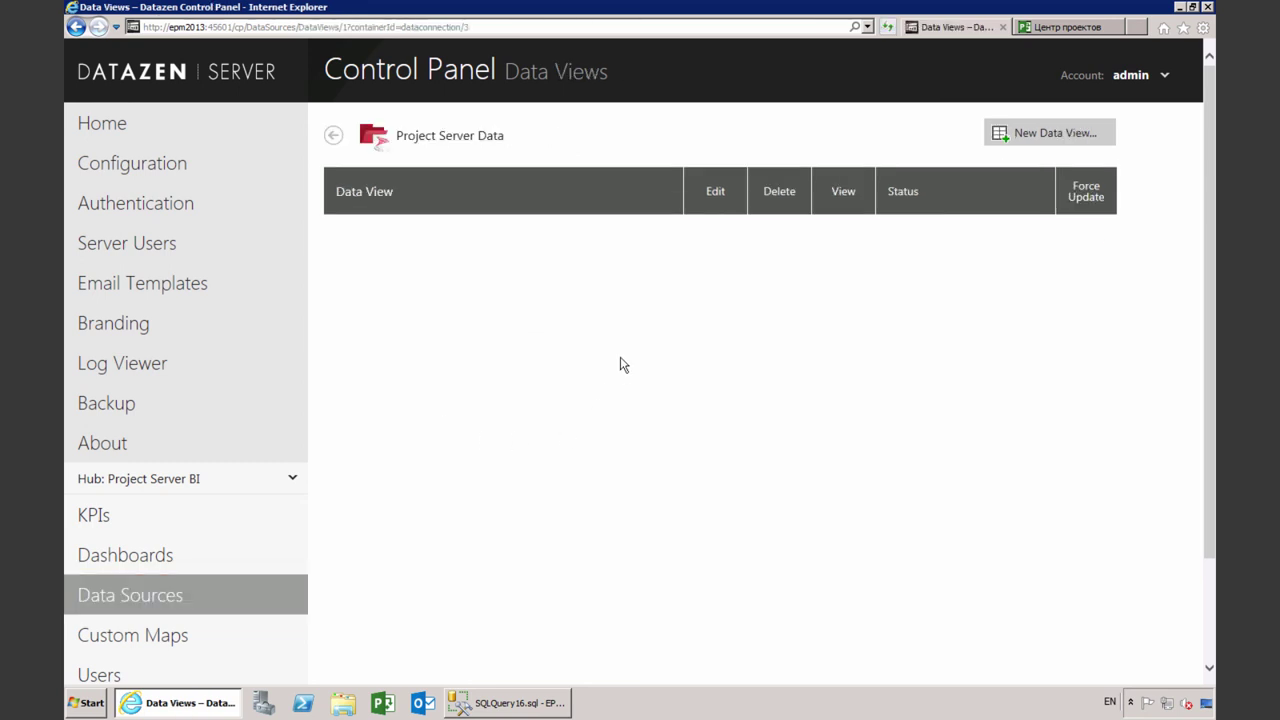
{"action": "left_click", "coordinate": [1076, 147]}
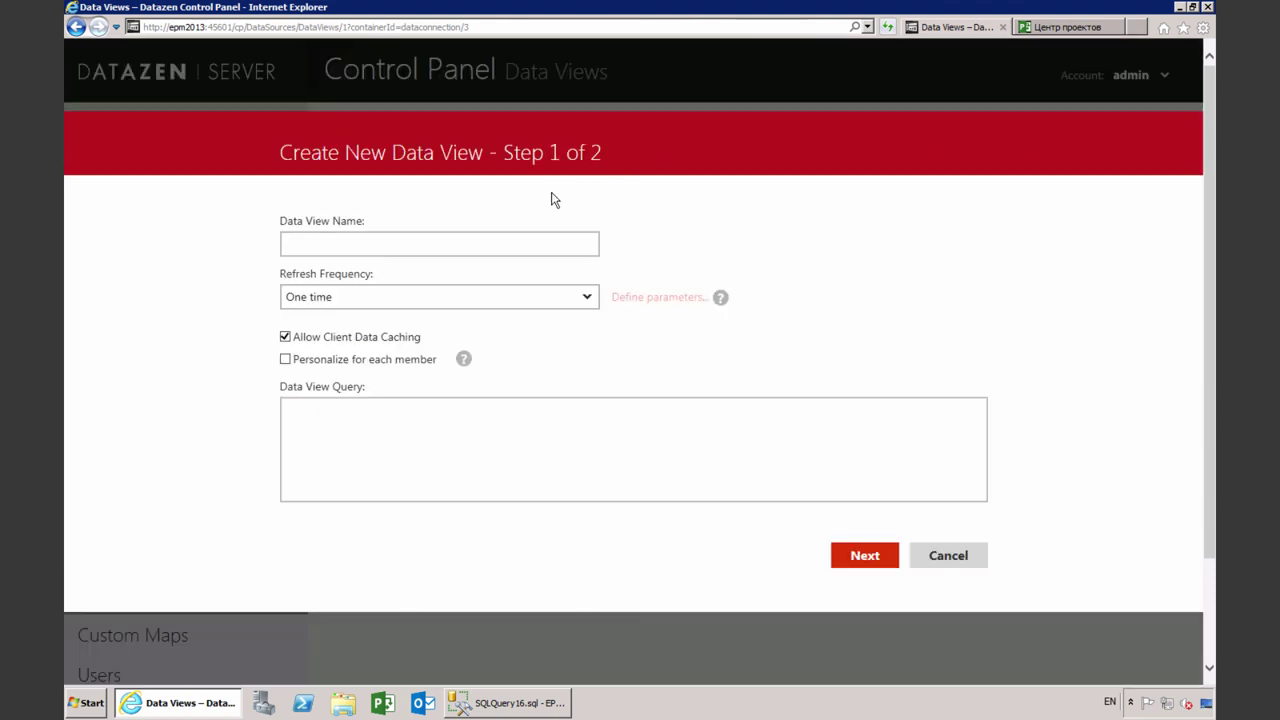
{"action": "left_click", "coordinate": [467, 446]}
{"action": "left_click", "coordinate": [512, 704]}
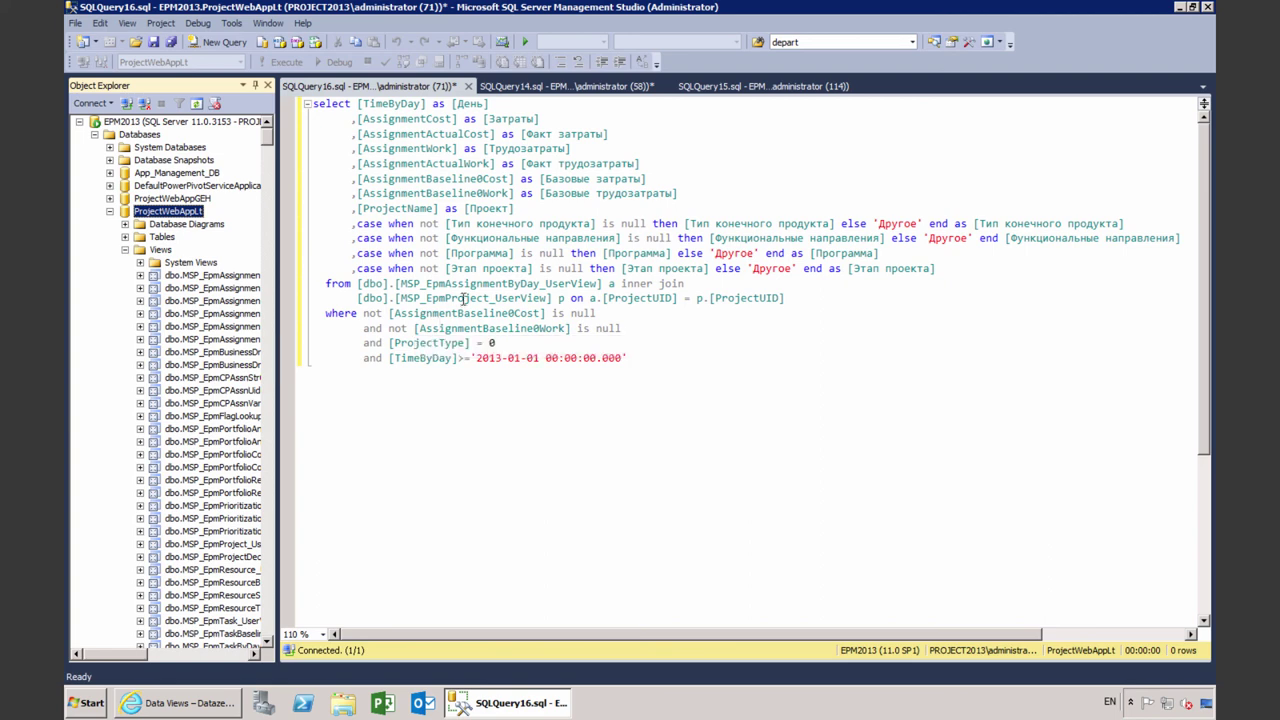
Review the joined view names and the Затраты and Факт трудозатраты column aliases in the query
{"action": "left_click_drag", "start_coordinate": [401, 298], "coordinate": [547, 299]}
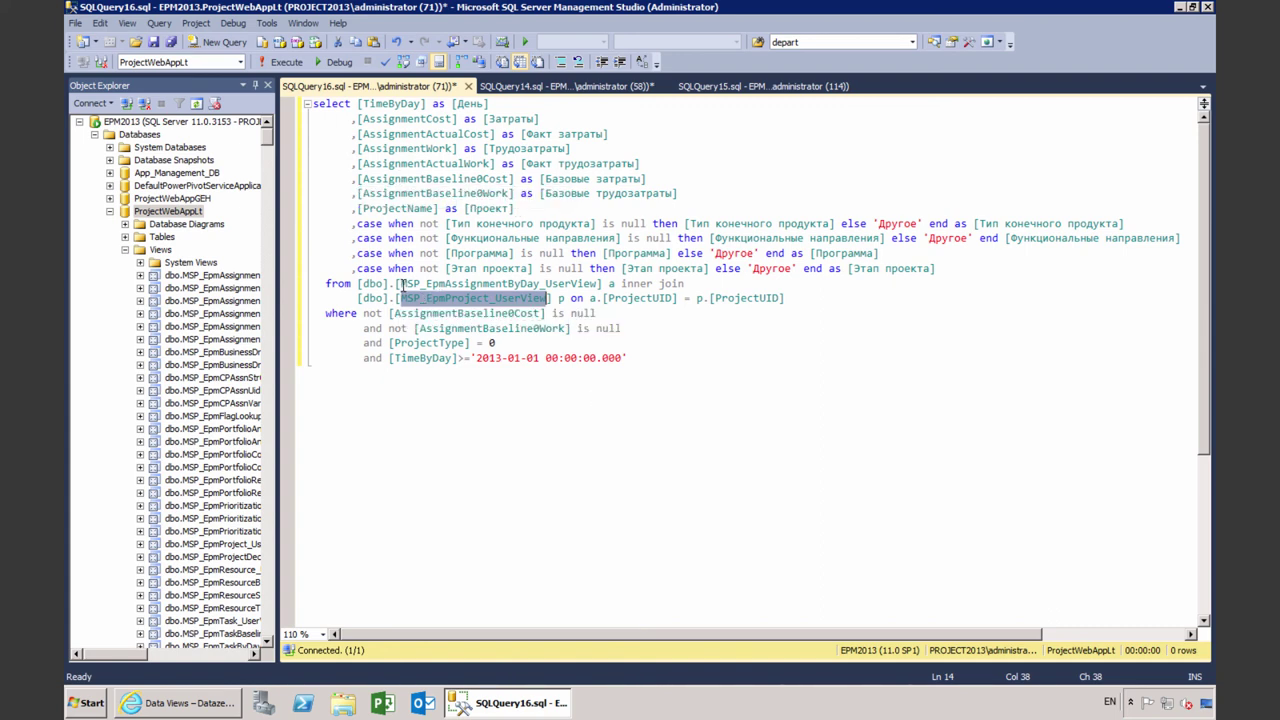
{"action": "left_click_drag", "start_coordinate": [401, 284], "coordinate": [603, 287]}
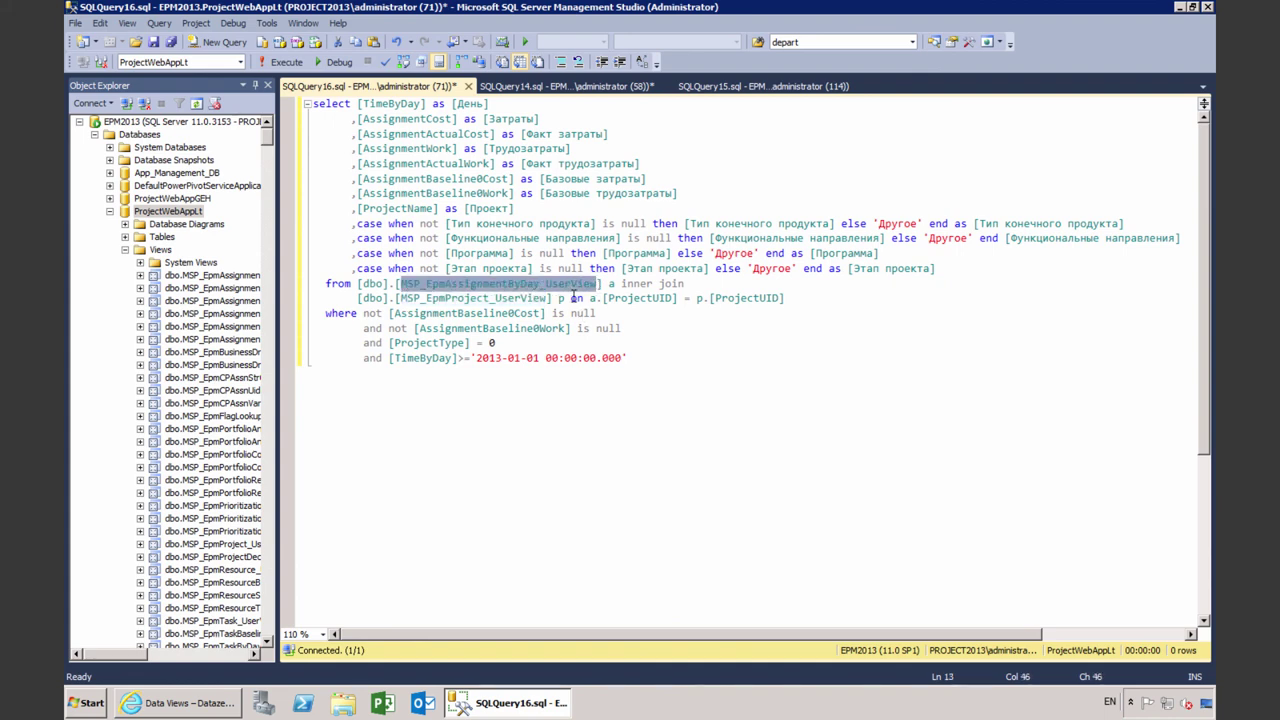
{"action": "left_click_drag", "start_coordinate": [401, 298], "coordinate": [550, 298]}
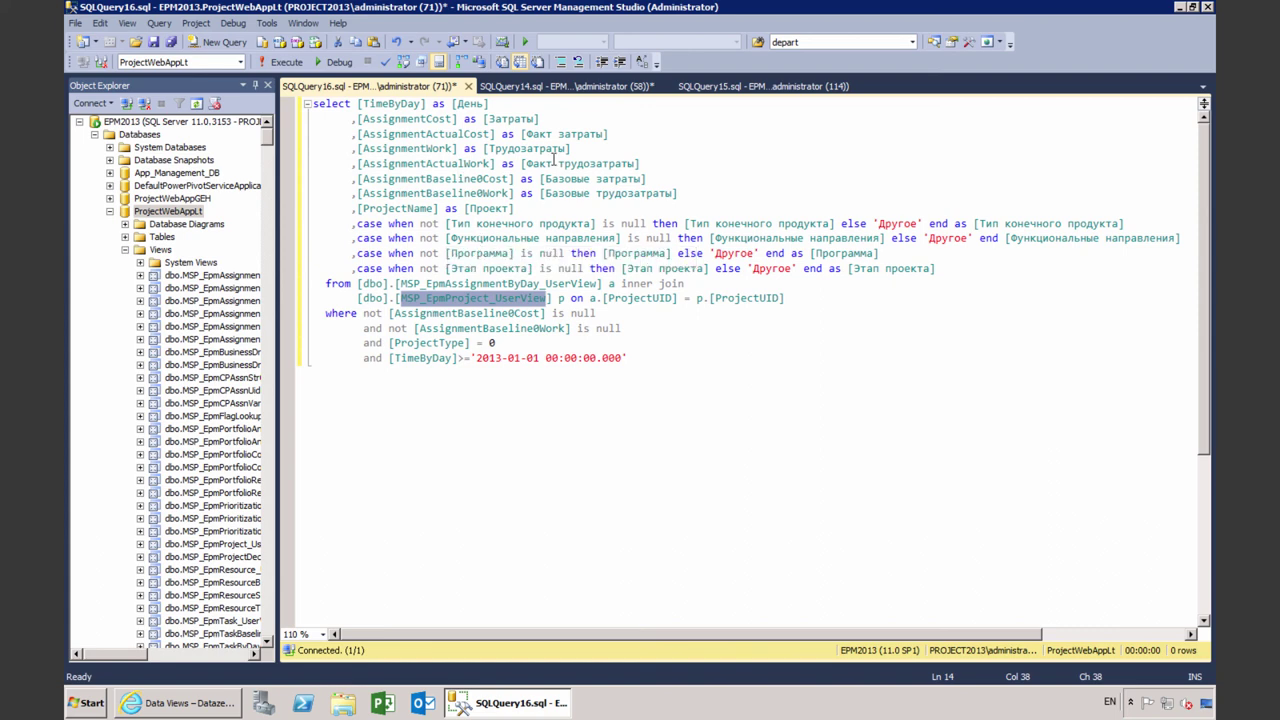
{"action": "left_click", "coordinate": [667, 175]}
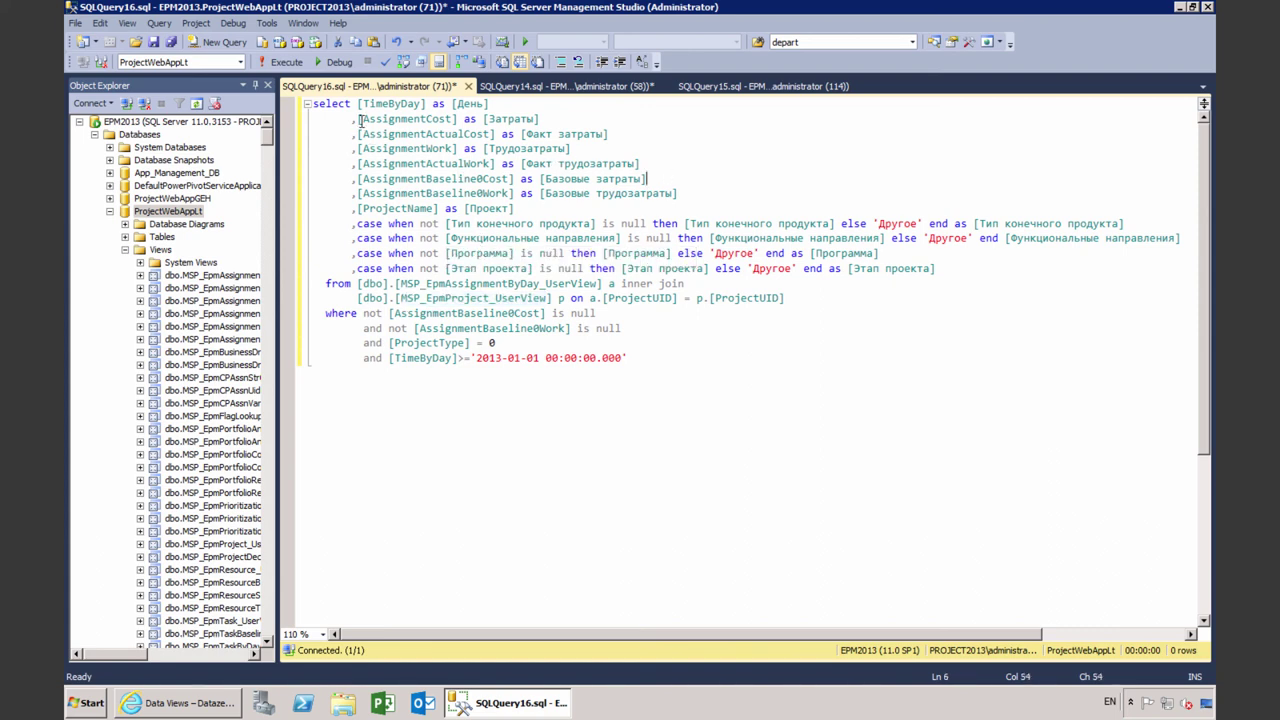
{"action": "left_click_drag", "start_coordinate": [463, 119], "coordinate": [608, 134]}
{"action": "left_click_drag", "start_coordinate": [500, 163], "coordinate": [641, 163]}
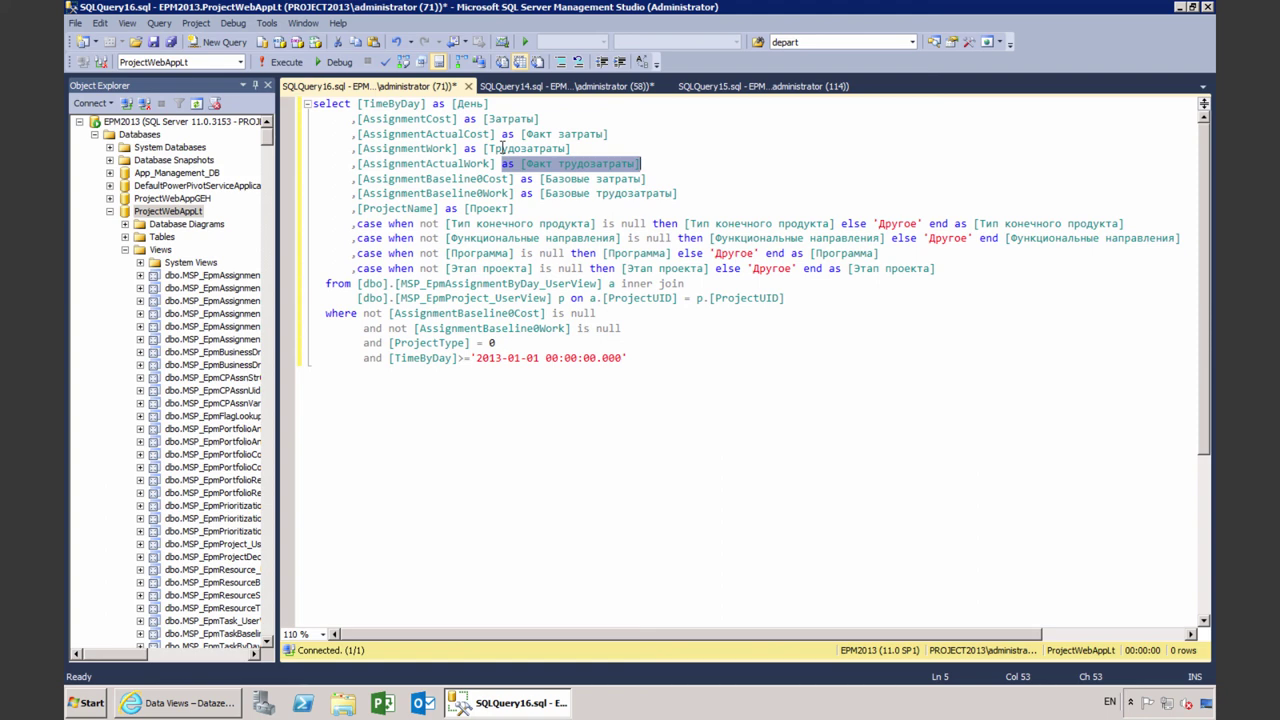
{"action": "left_click", "coordinate": [603, 194]}
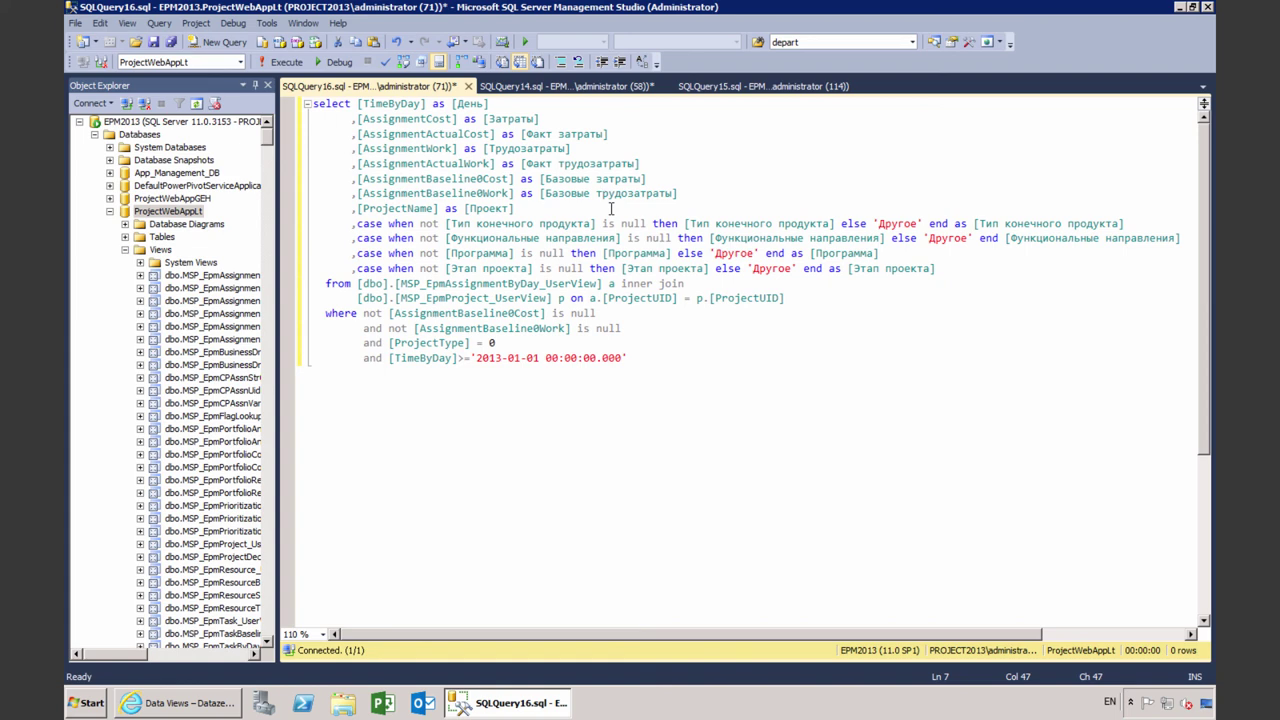
Inspect the product type CASE expression with its Другое fallback, then run the query with F5
{"action": "scroll", "coordinate": [610, 208], "scroll_direction": "down", "scroll_amount": 1}
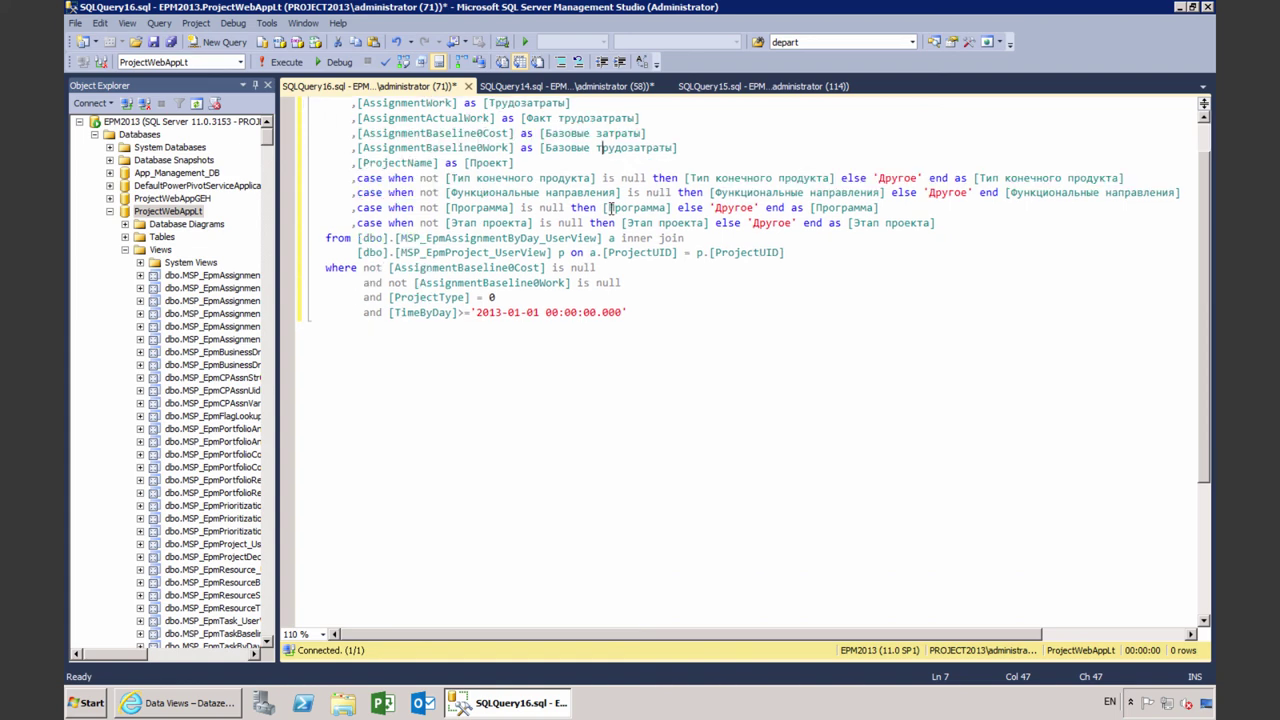
{"action": "scroll", "coordinate": [608, 208], "scroll_direction": "up", "scroll_amount": 1}
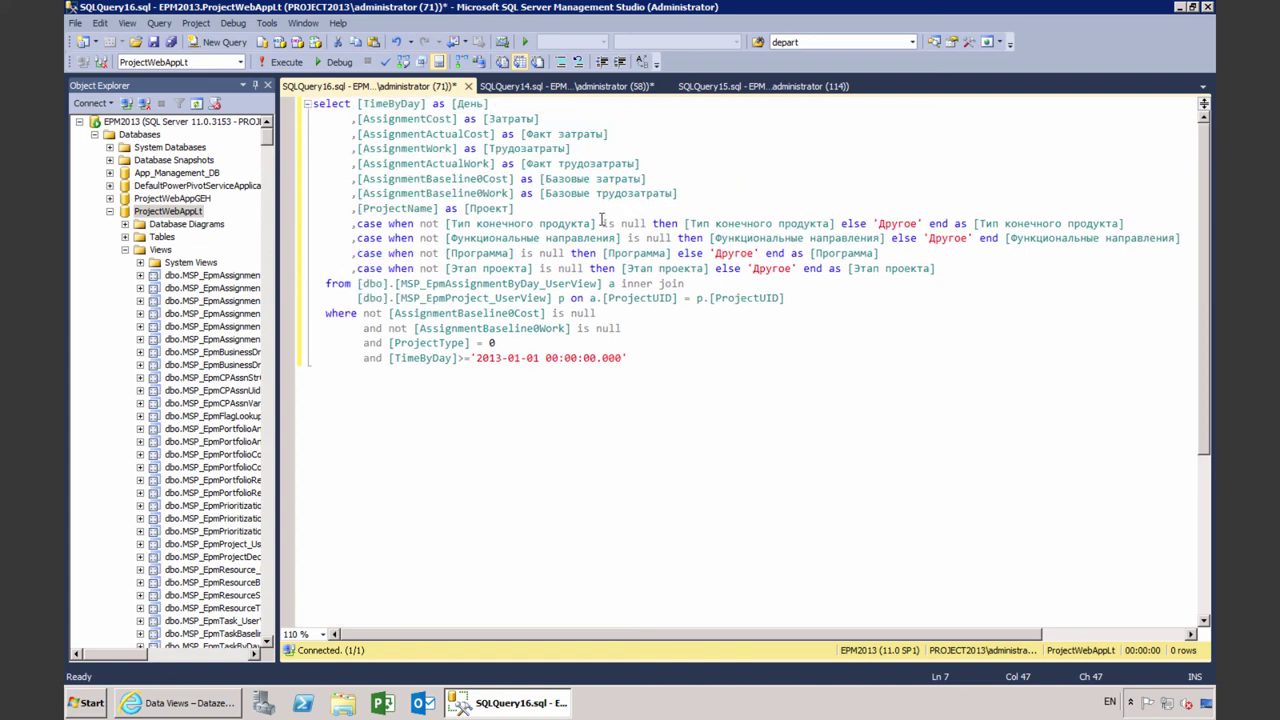
{"action": "left_click_drag", "start_coordinate": [357, 223], "coordinate": [1140, 222]}
{"action": "left_click", "coordinate": [848, 253]}
{"action": "left_click_drag", "start_coordinate": [446, 223], "coordinate": [600, 223]}
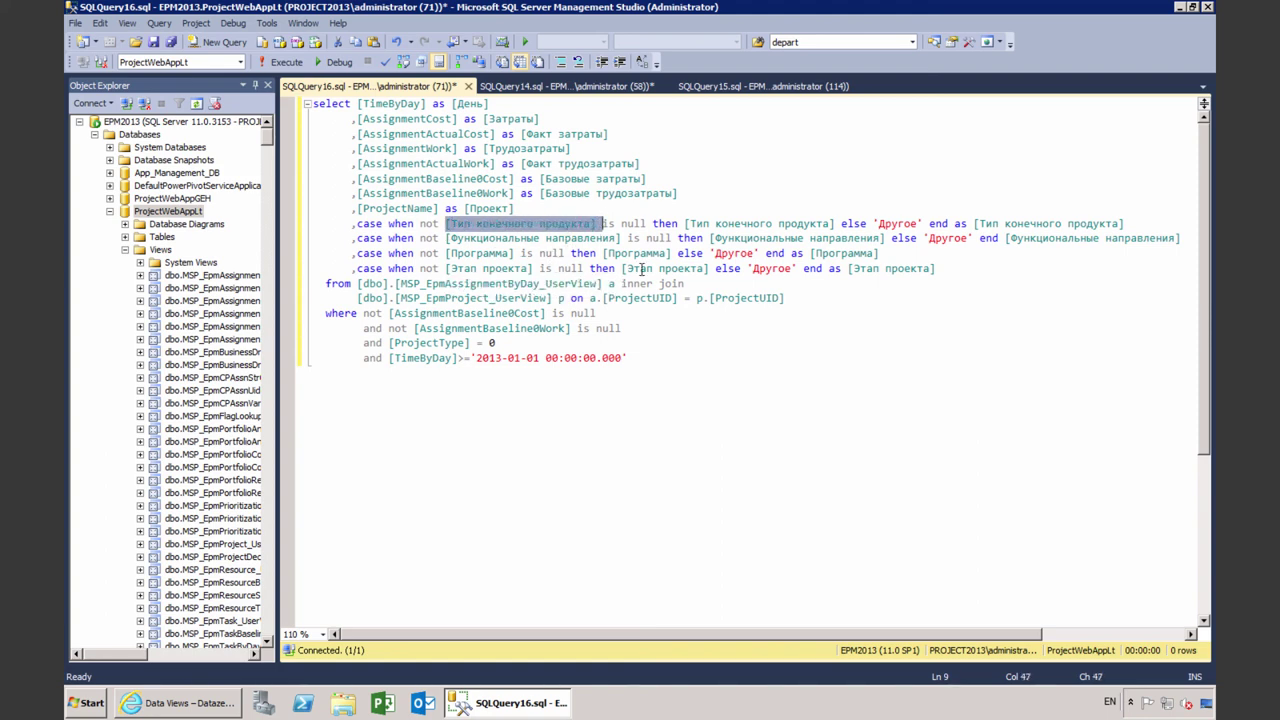
{"action": "left_click", "coordinate": [641, 268]}
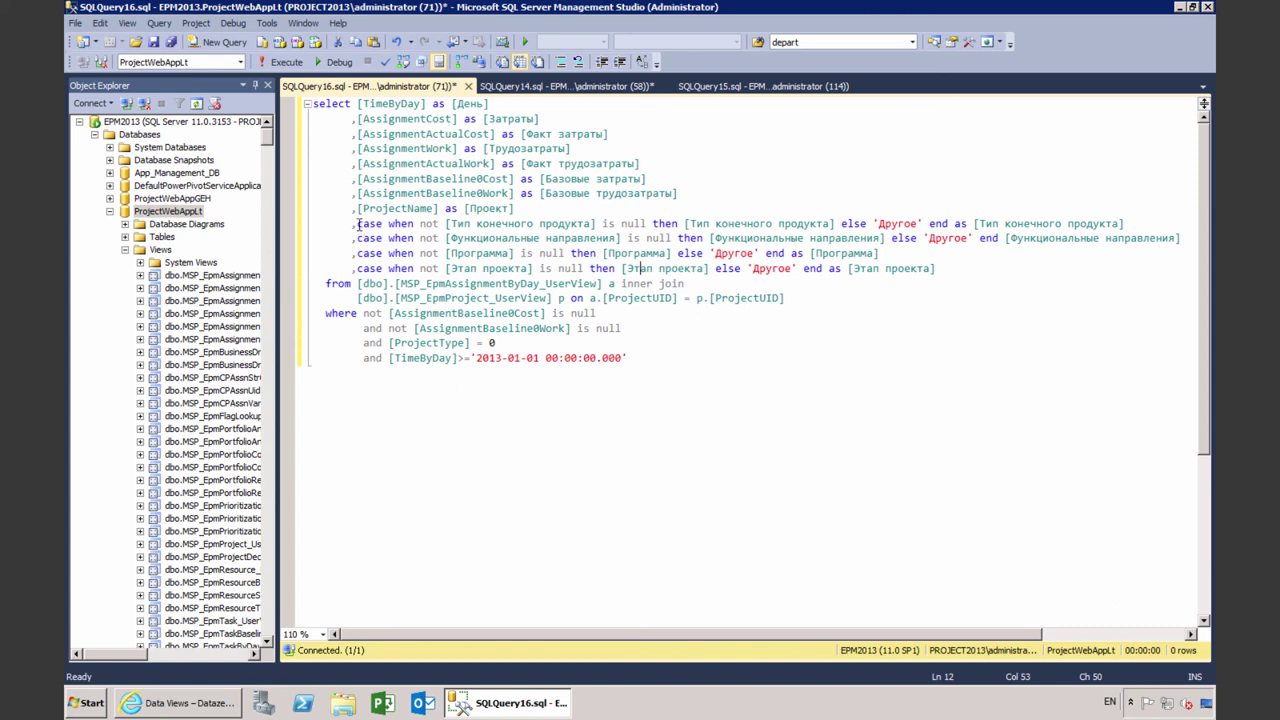
{"action": "left_click_drag", "start_coordinate": [357, 223], "coordinate": [838, 228]}
{"action": "left_click", "coordinate": [793, 224]}
{"action": "double_click", "coordinate": [891, 223]}
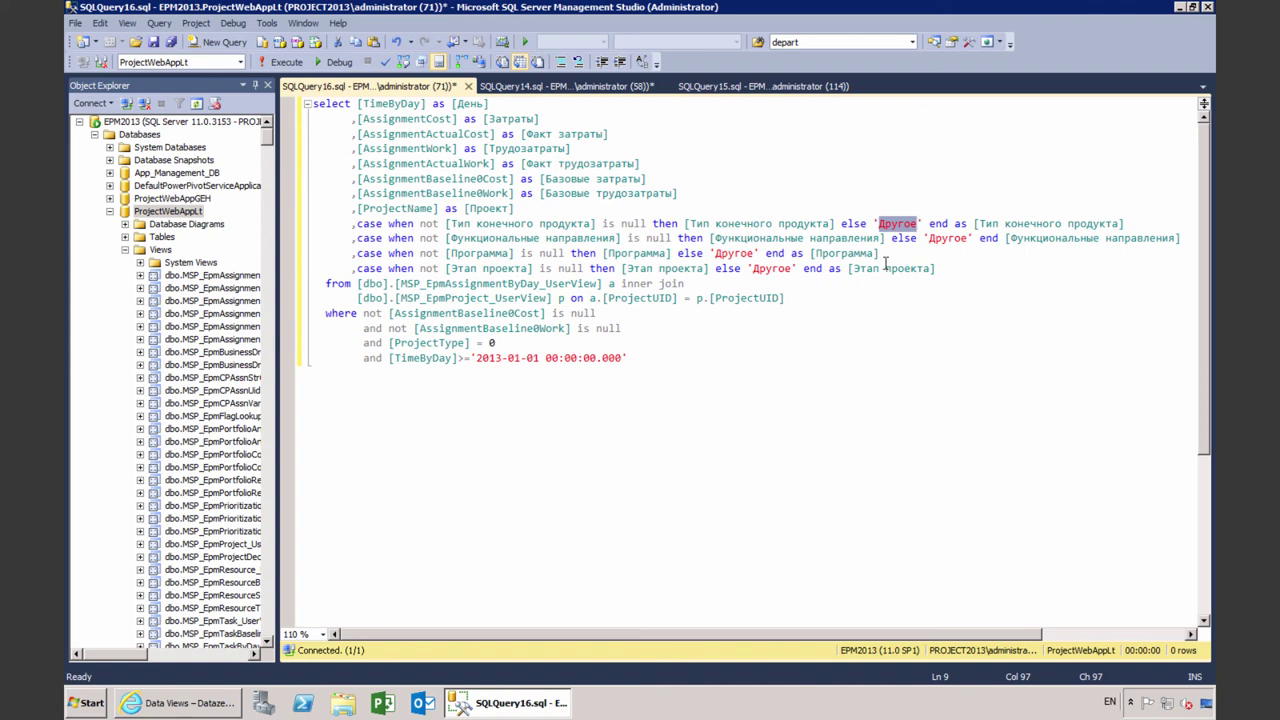
{"action": "key", "text": "ctrl+End"}
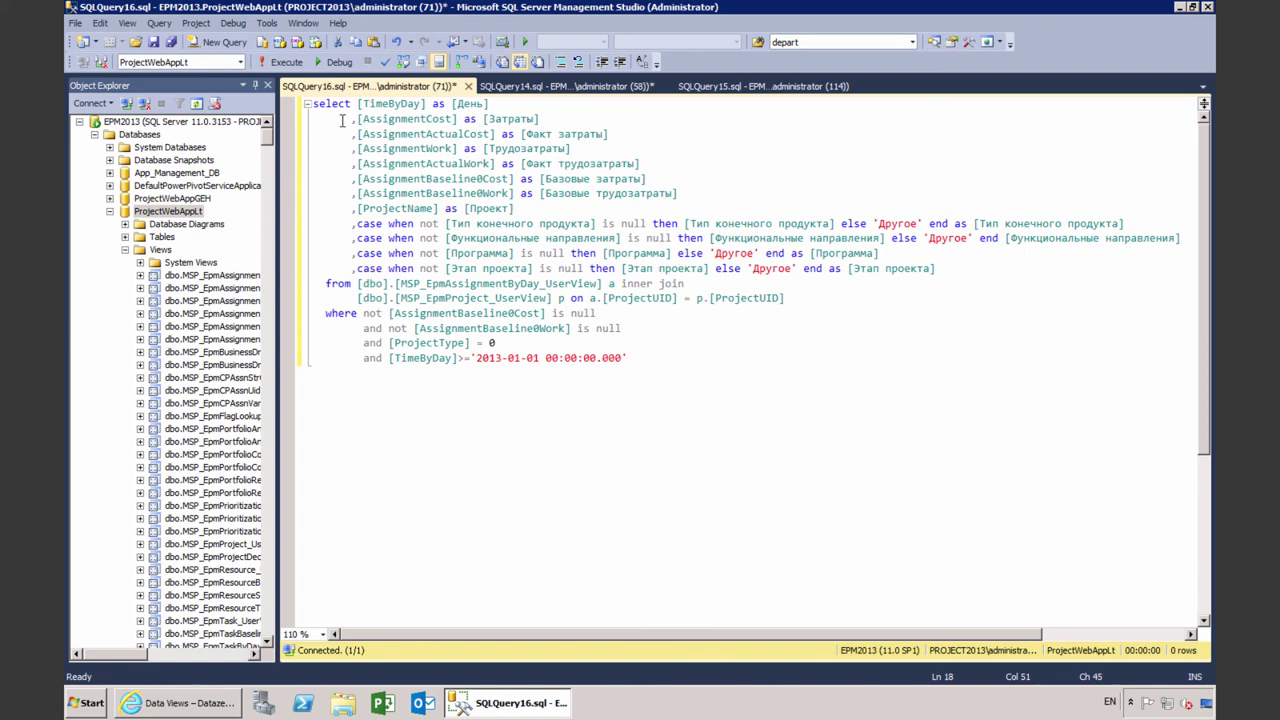
{"action": "key", "text": "F5"}
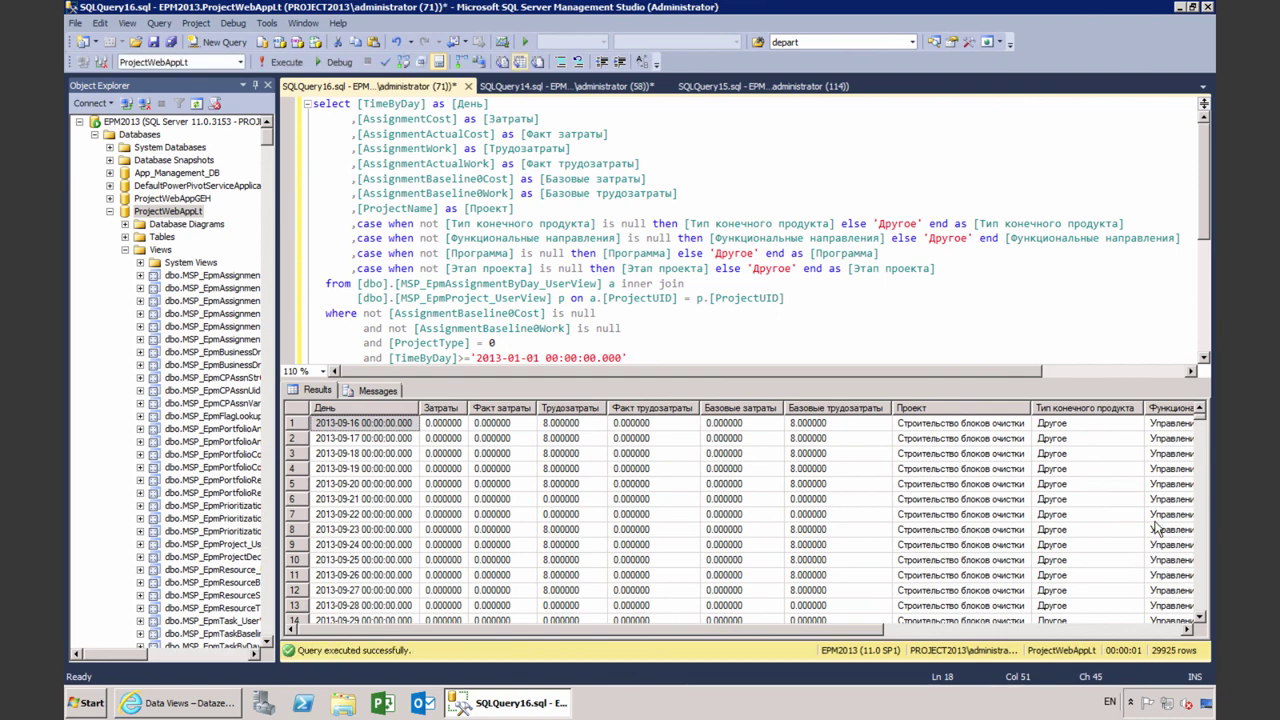
Scroll through the 29925-row results and enlarge the query editor
{"action": "left_click_drag", "start_coordinate": [1202, 422], "coordinate": [1201, 515]}
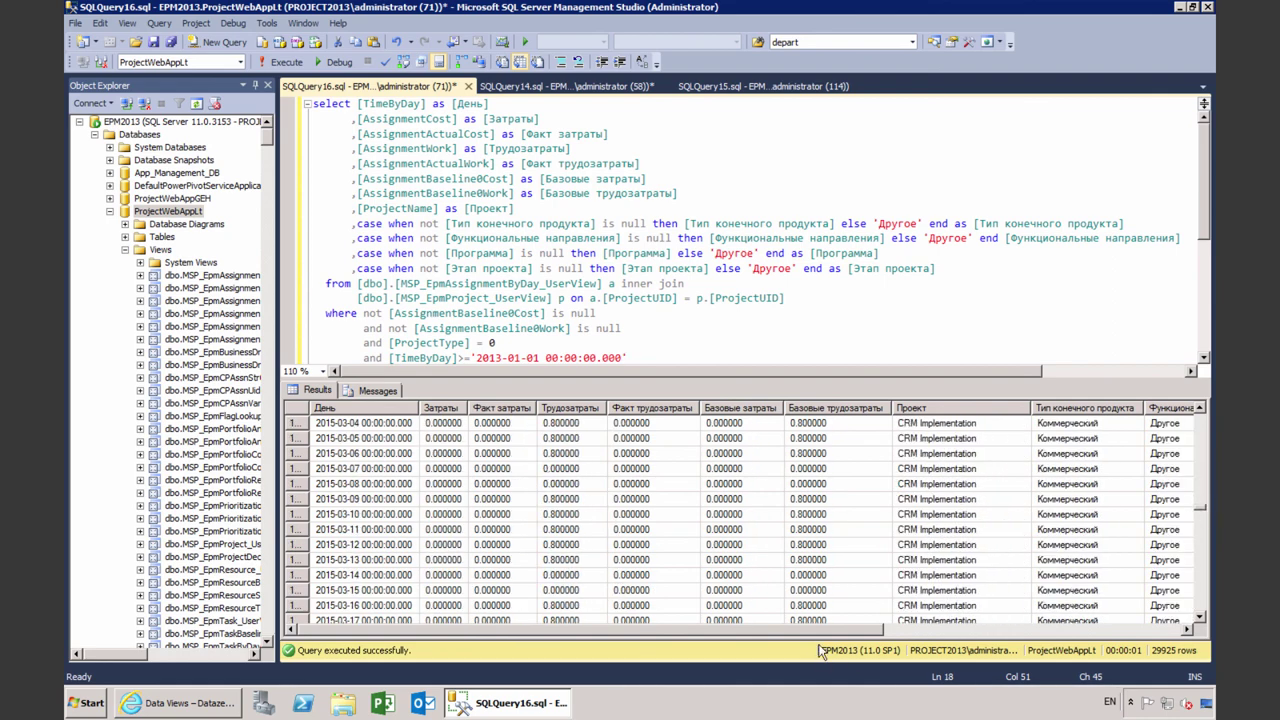
{"action": "left_click_drag", "start_coordinate": [826, 630], "coordinate": [1145, 632]}
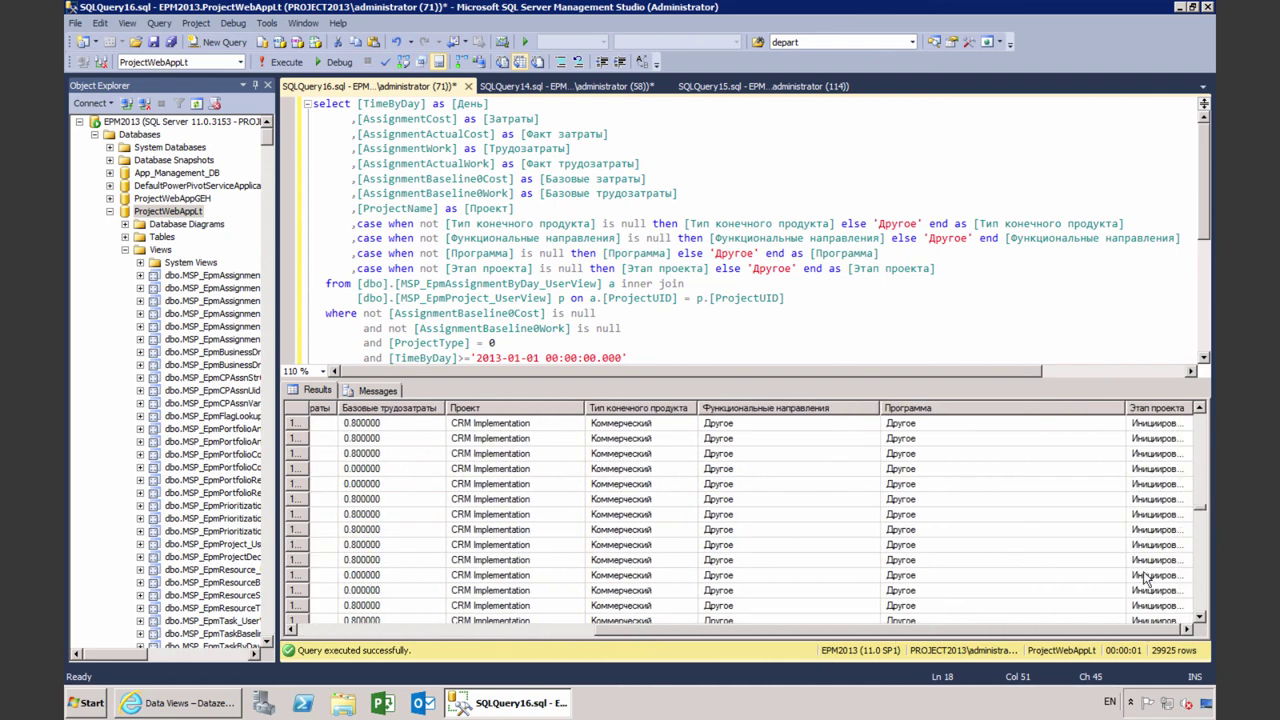
{"action": "left_click_drag", "start_coordinate": [1205, 513], "coordinate": [1201, 556]}
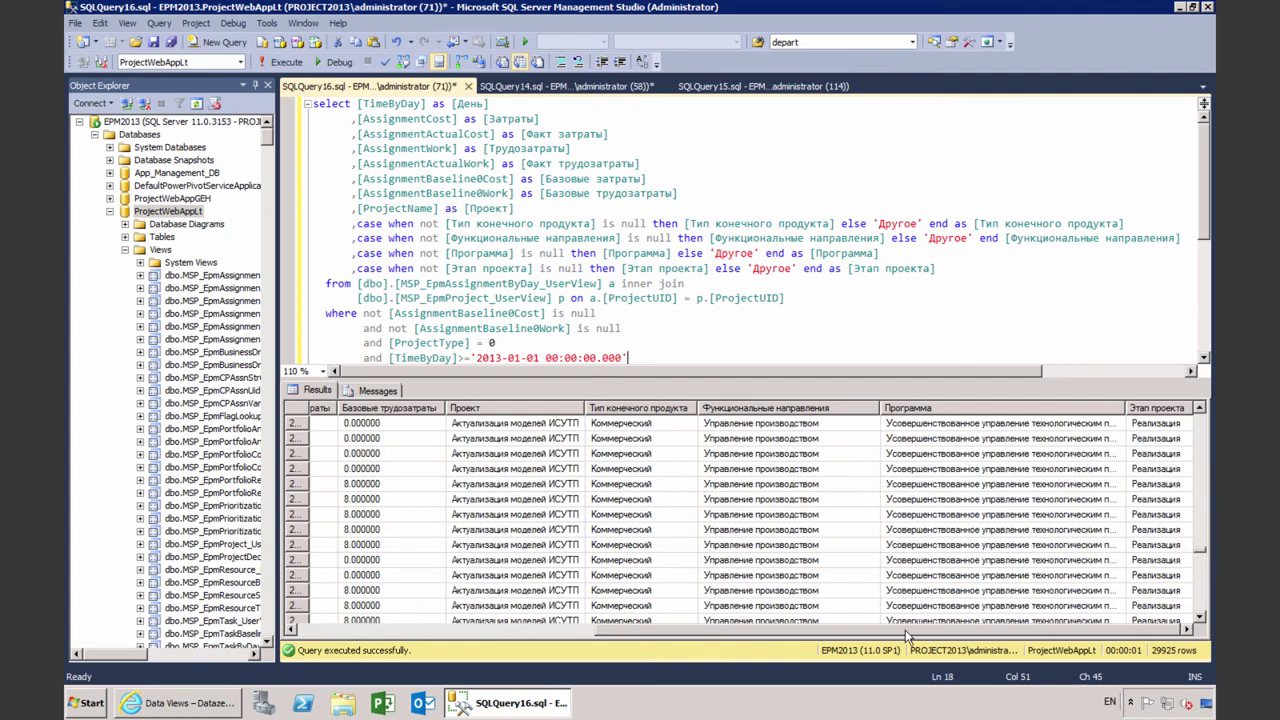
{"action": "left_click_drag", "start_coordinate": [910, 633], "coordinate": [580, 632]}
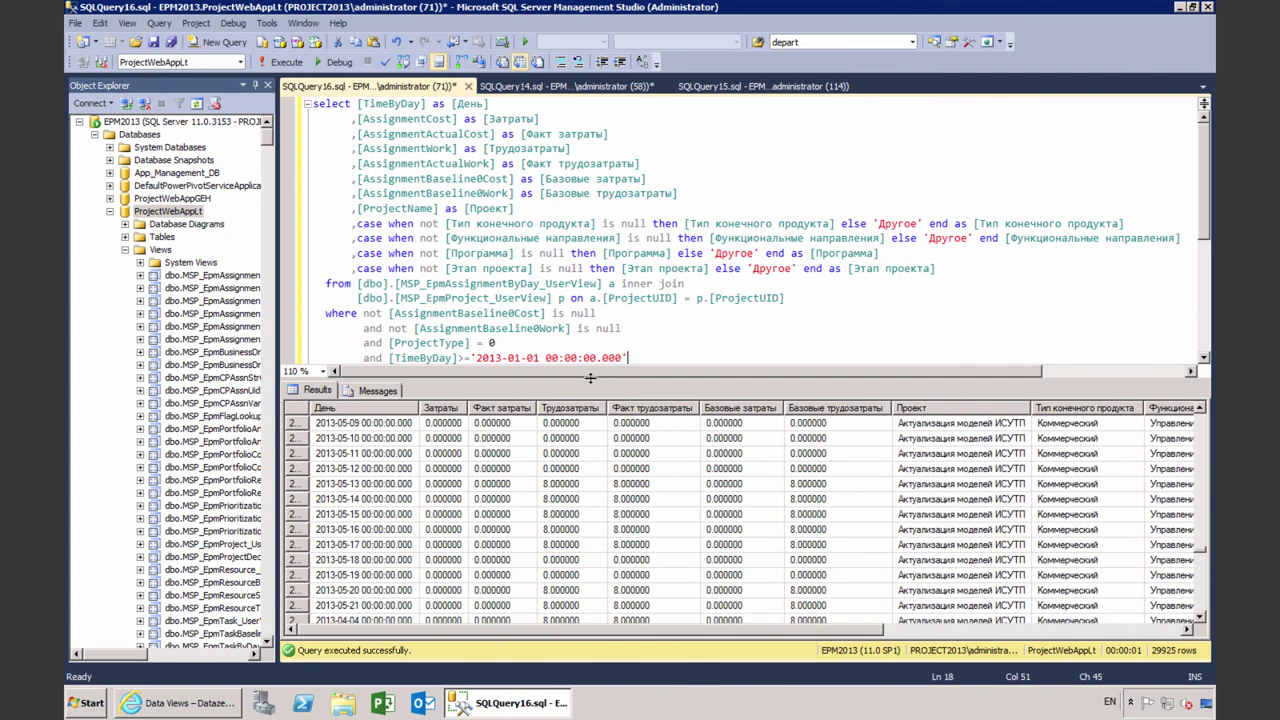
{"action": "left_click_drag", "start_coordinate": [590, 378], "coordinate": [610, 440]}
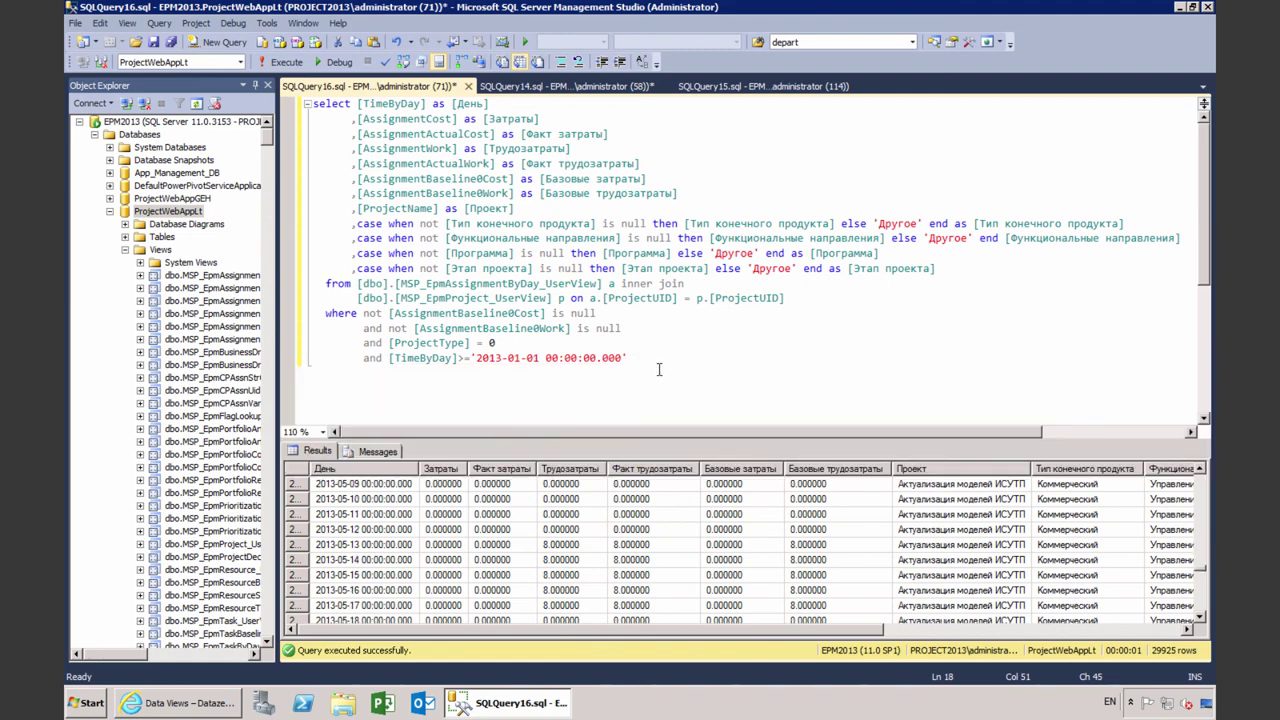
Select the entire query text and copy it
{"action": "left_click_drag", "start_coordinate": [690, 370], "coordinate": [307, 92]}
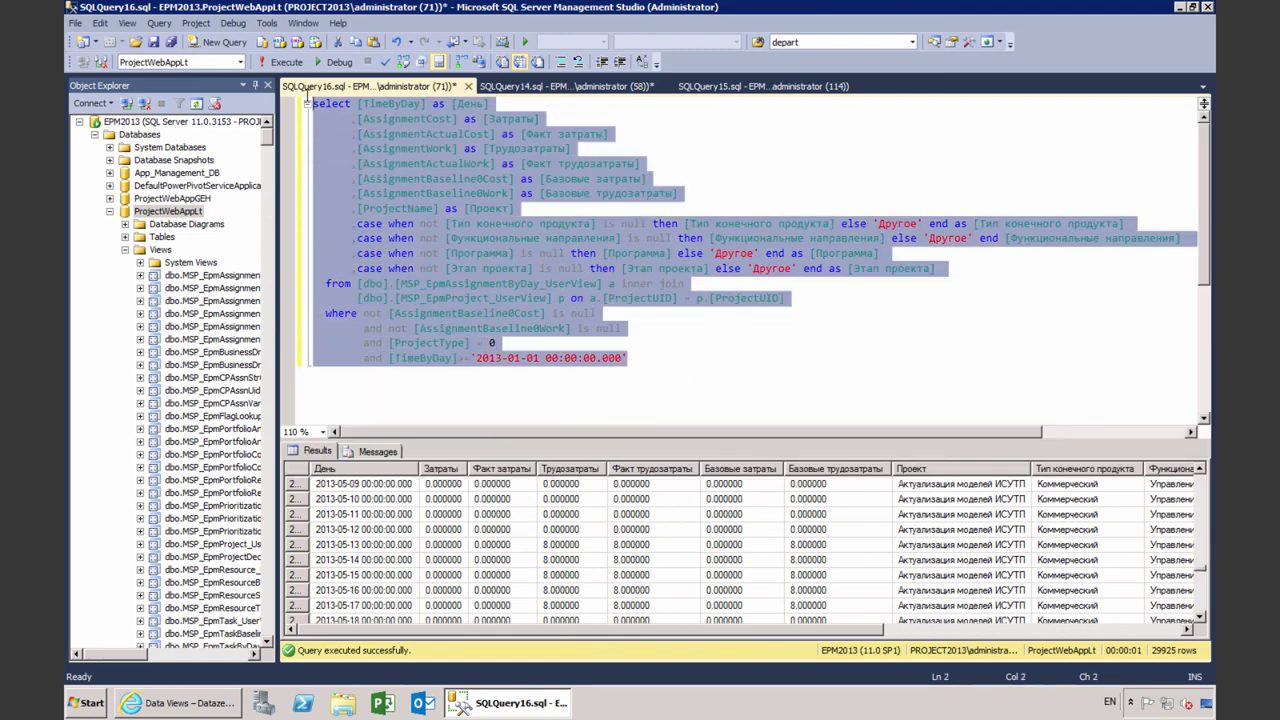
{"action": "right_click", "coordinate": [407, 154]}
{"action": "left_click", "coordinate": [441, 183]}
Paste the query into a new data view named EpmAssnByDays and continue to its data preview
{"action": "left_click", "coordinate": [190, 704]}
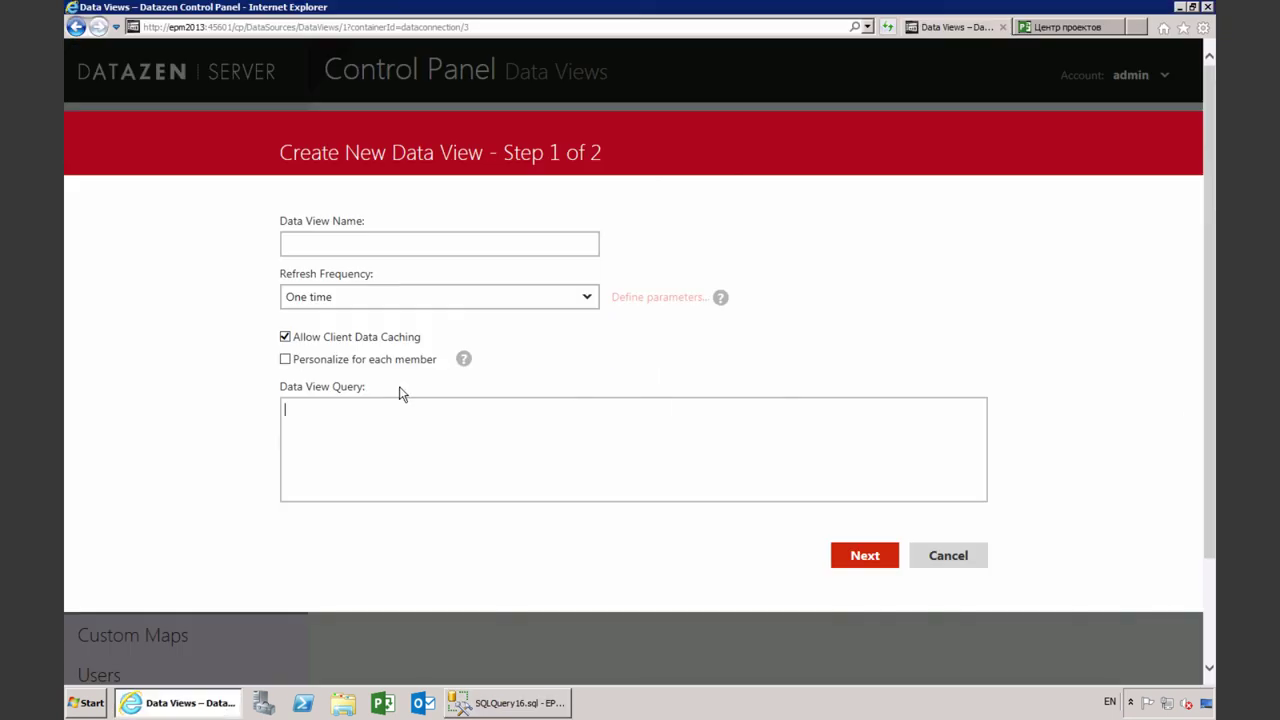
{"action": "right_click", "coordinate": [404, 421]}
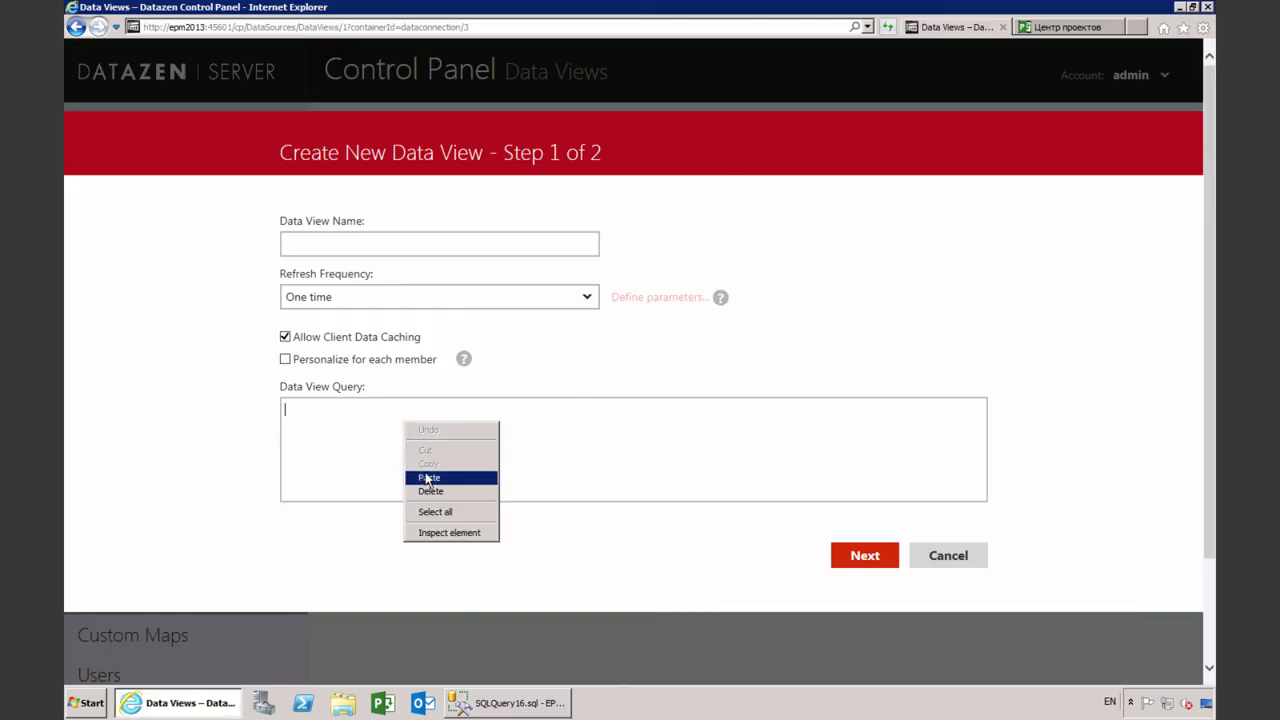
{"action": "left_click", "coordinate": [429, 477]}
{"action": "left_click", "coordinate": [429, 250]}
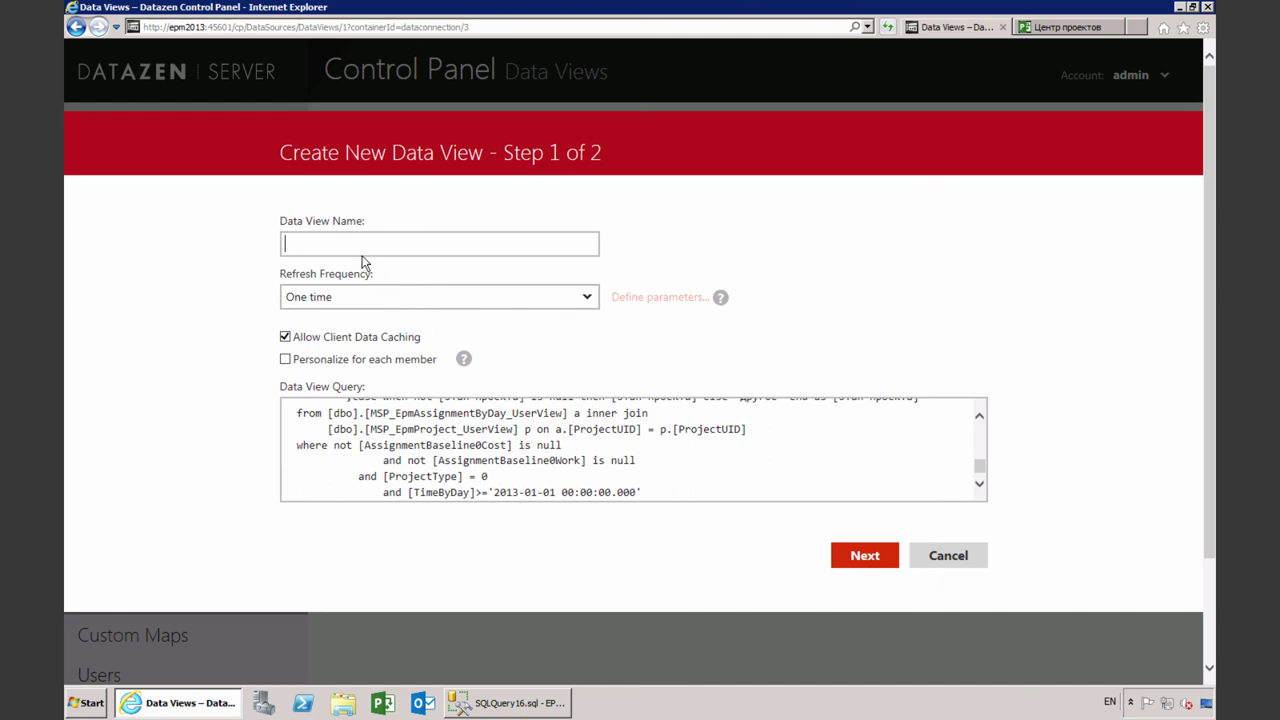
{"action": "type", "text": "EpmAssnByDays"}
{"action": "left_click", "coordinate": [859, 557]}
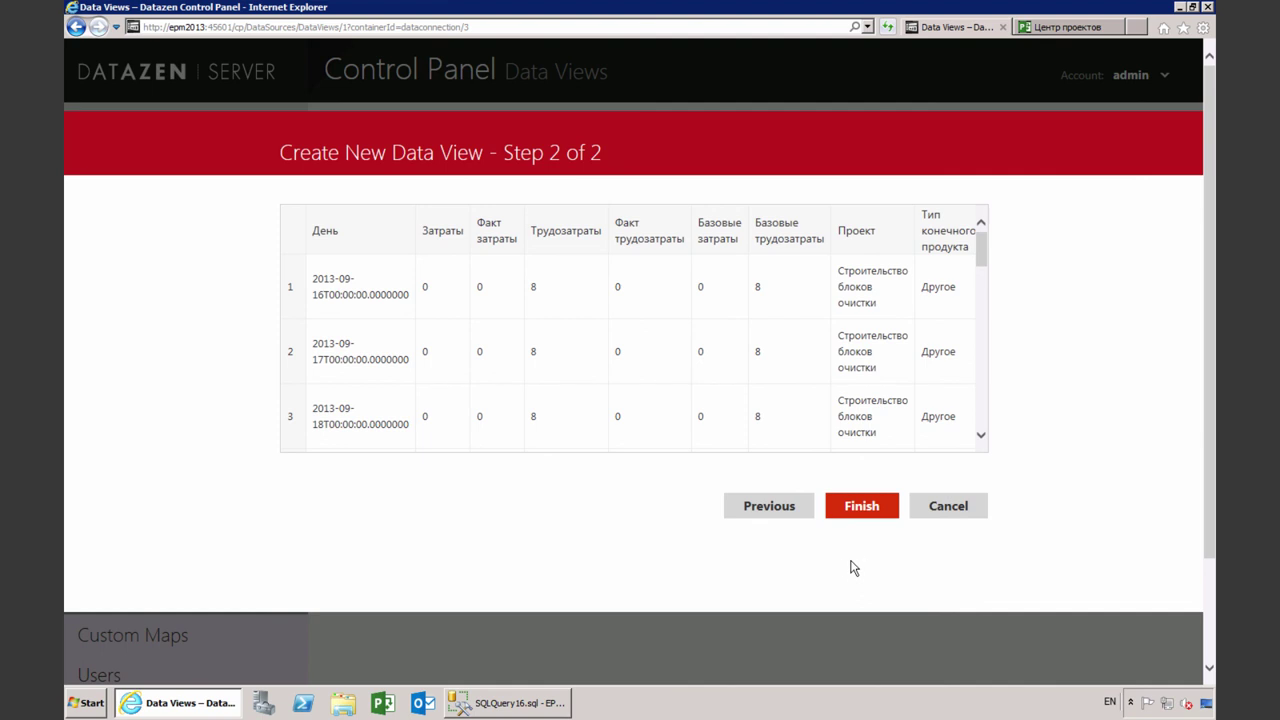
{"action": "left_click_drag", "start_coordinate": [985, 254], "coordinate": [980, 217]}
Finish the EpmAssnByDays data view, then switch the Designer to Data View showing SimulatedTable
{"action": "left_click", "coordinate": [843, 513]}
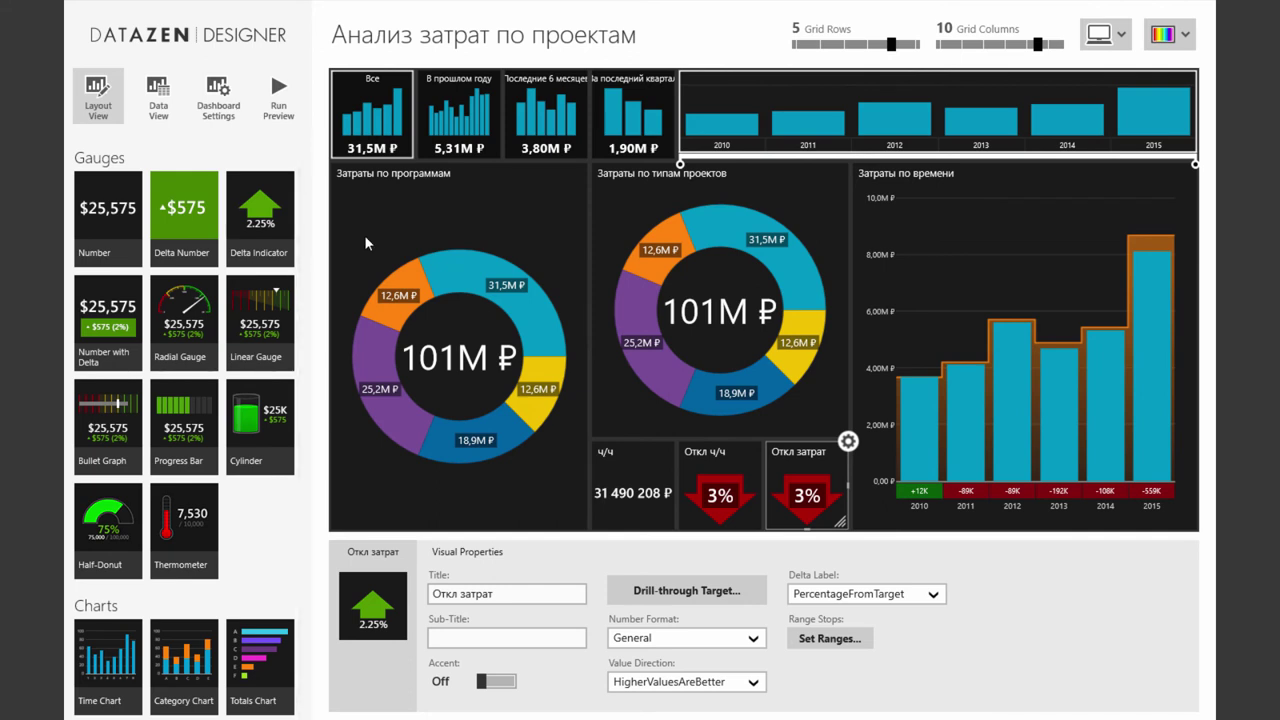
{"action": "left_click", "coordinate": [166, 116]}
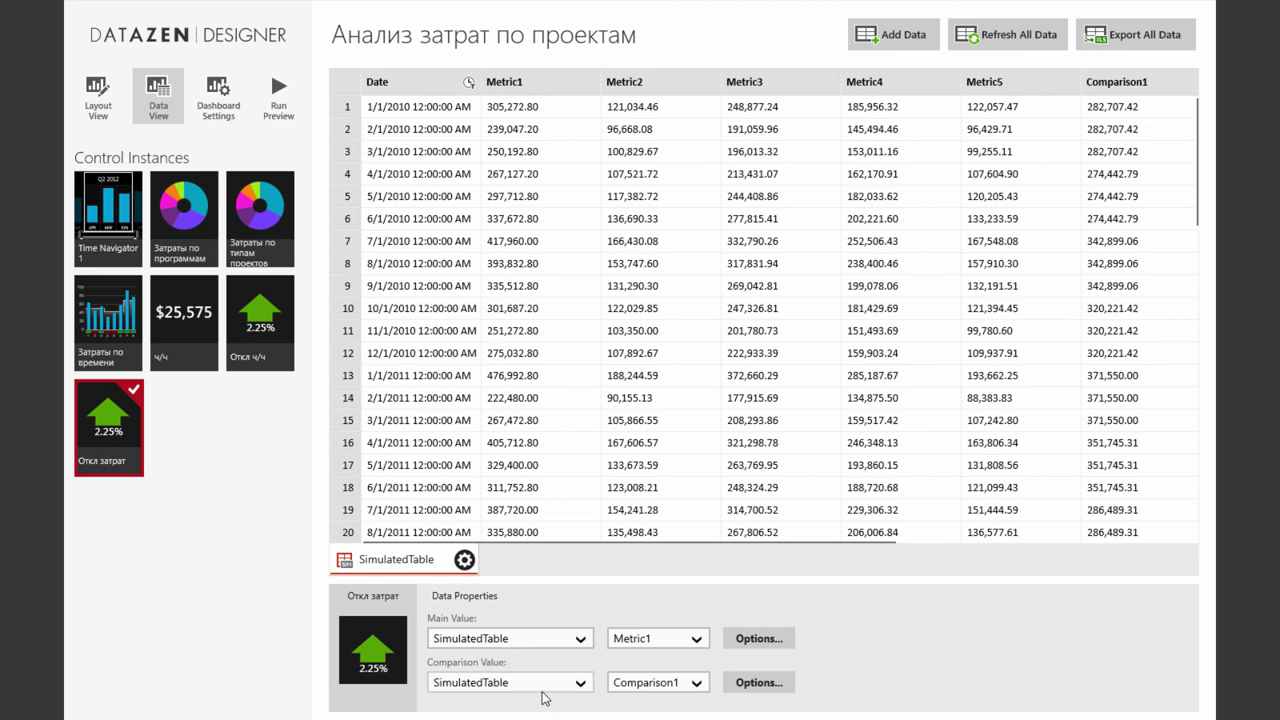
Import the EpmAssnByDays view from the portal server's Project Server Data folder
{"action": "left_click", "coordinate": [914, 38]}
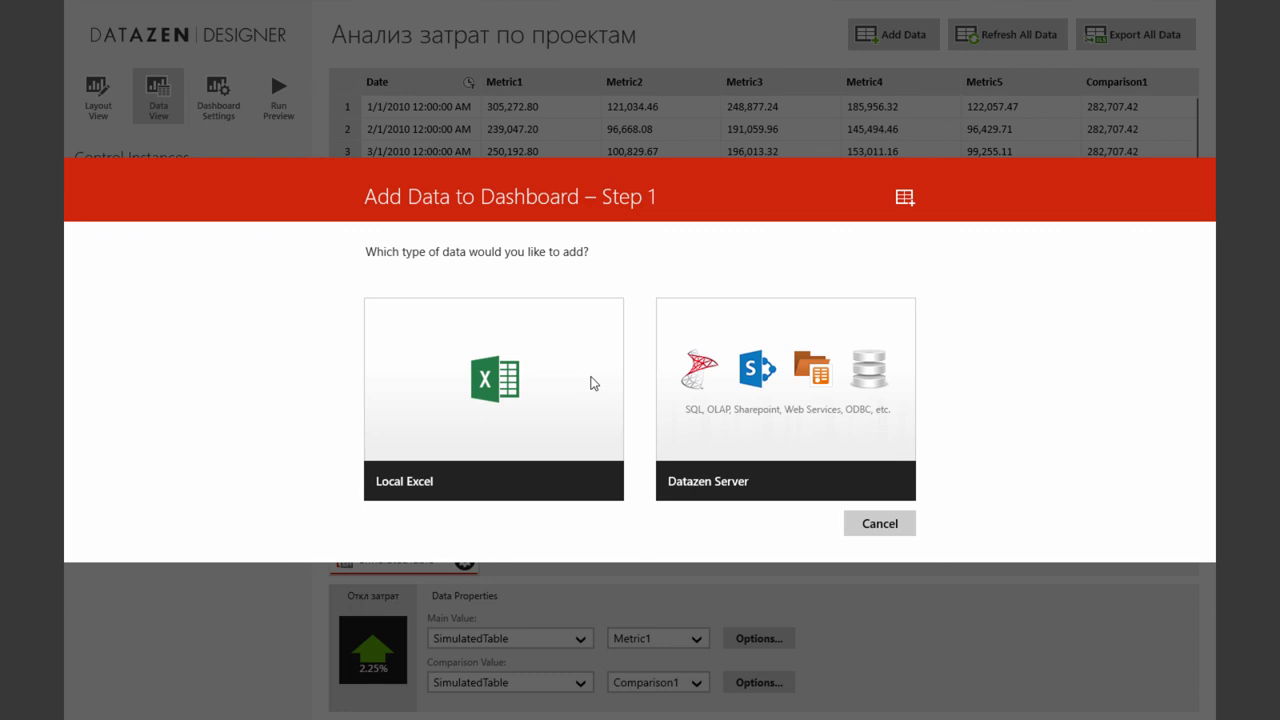
{"action": "left_click", "coordinate": [778, 386]}
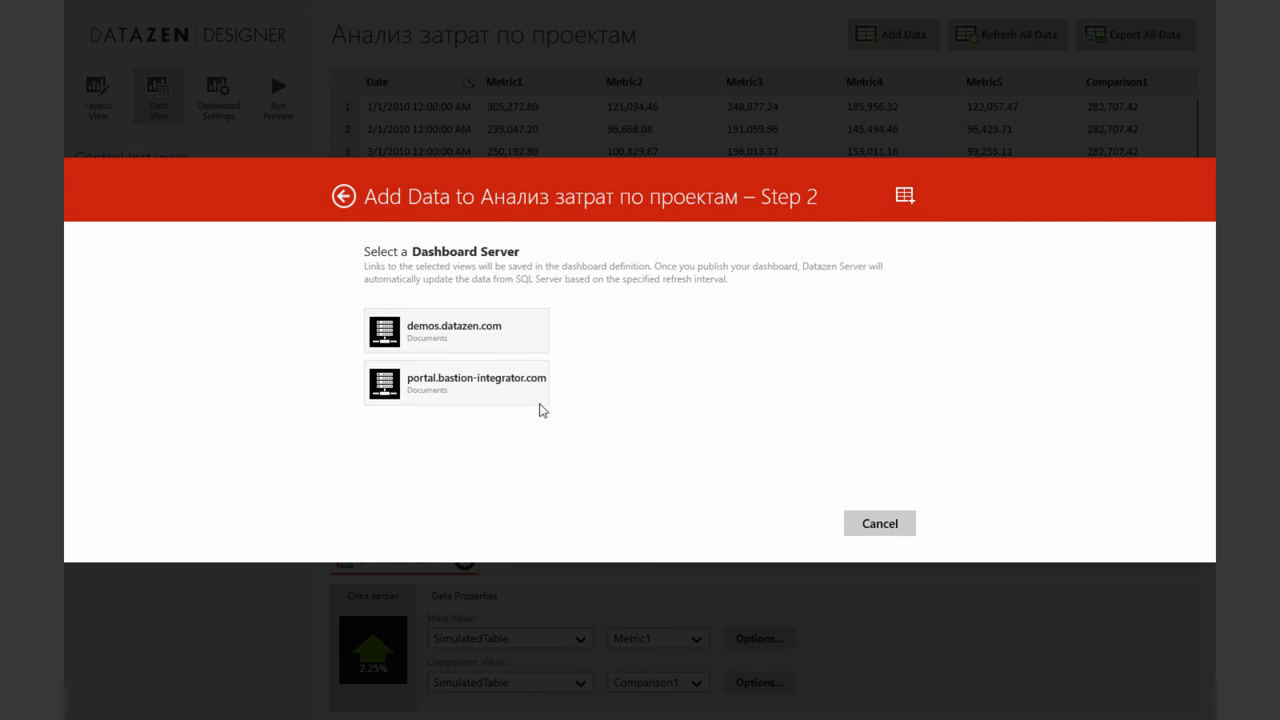
{"action": "left_click", "coordinate": [540, 402]}
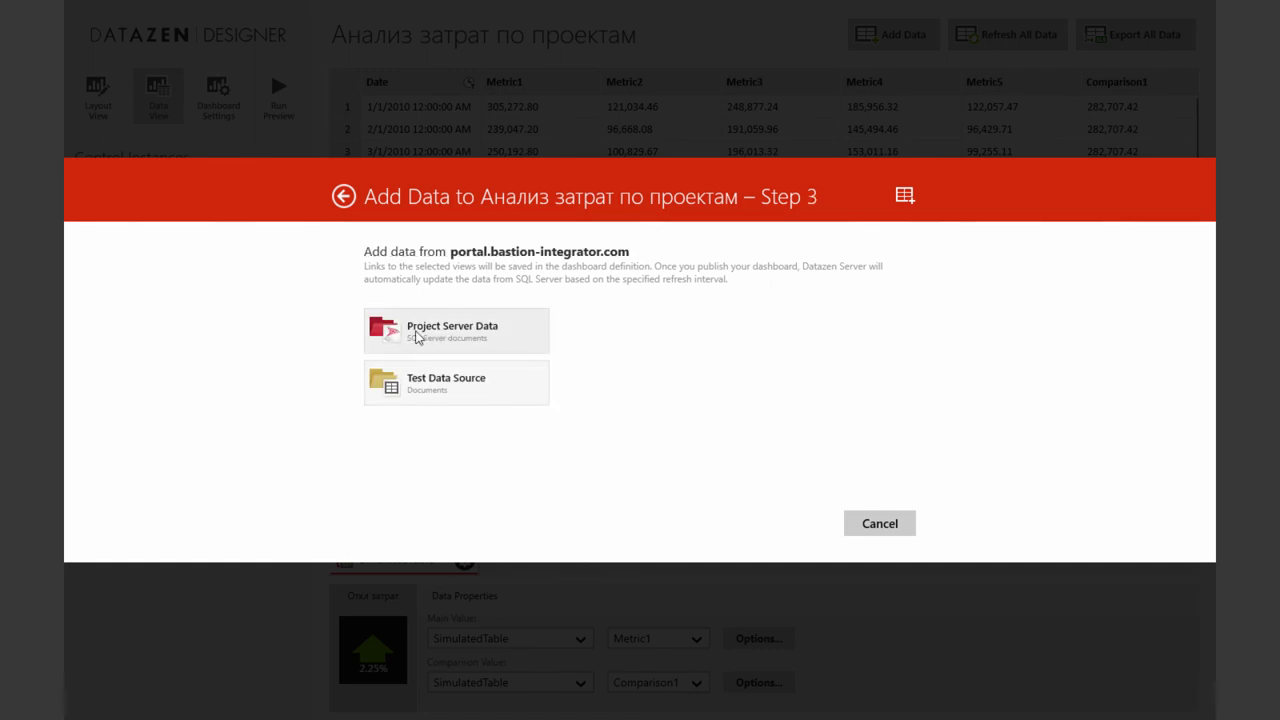
{"action": "left_click", "coordinate": [448, 336]}
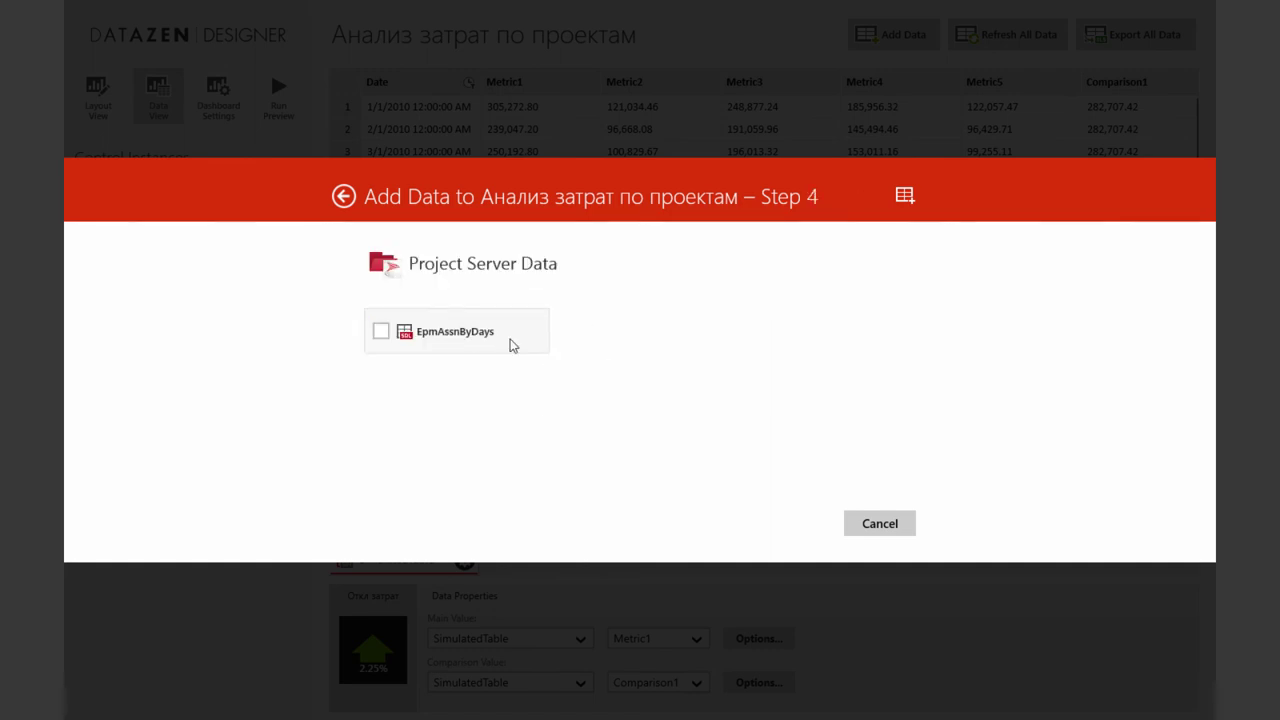
{"action": "left_click", "coordinate": [381, 332]}
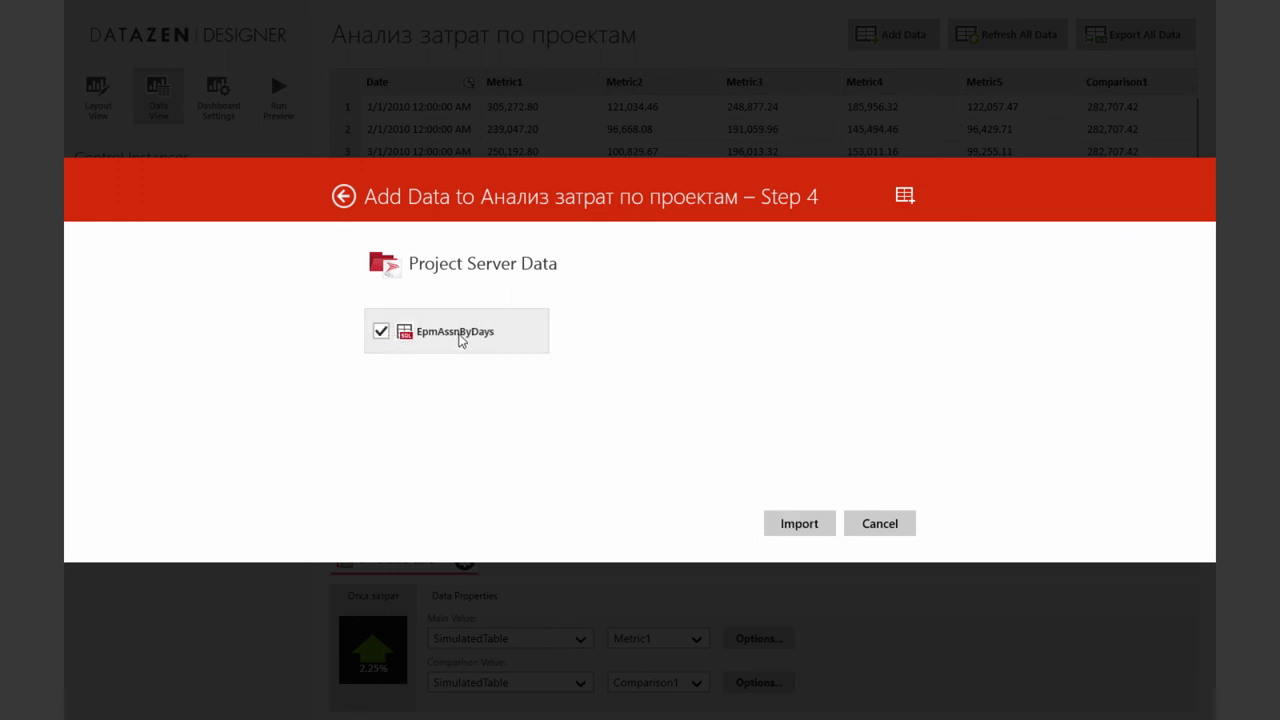
{"action": "left_click", "coordinate": [800, 526]}
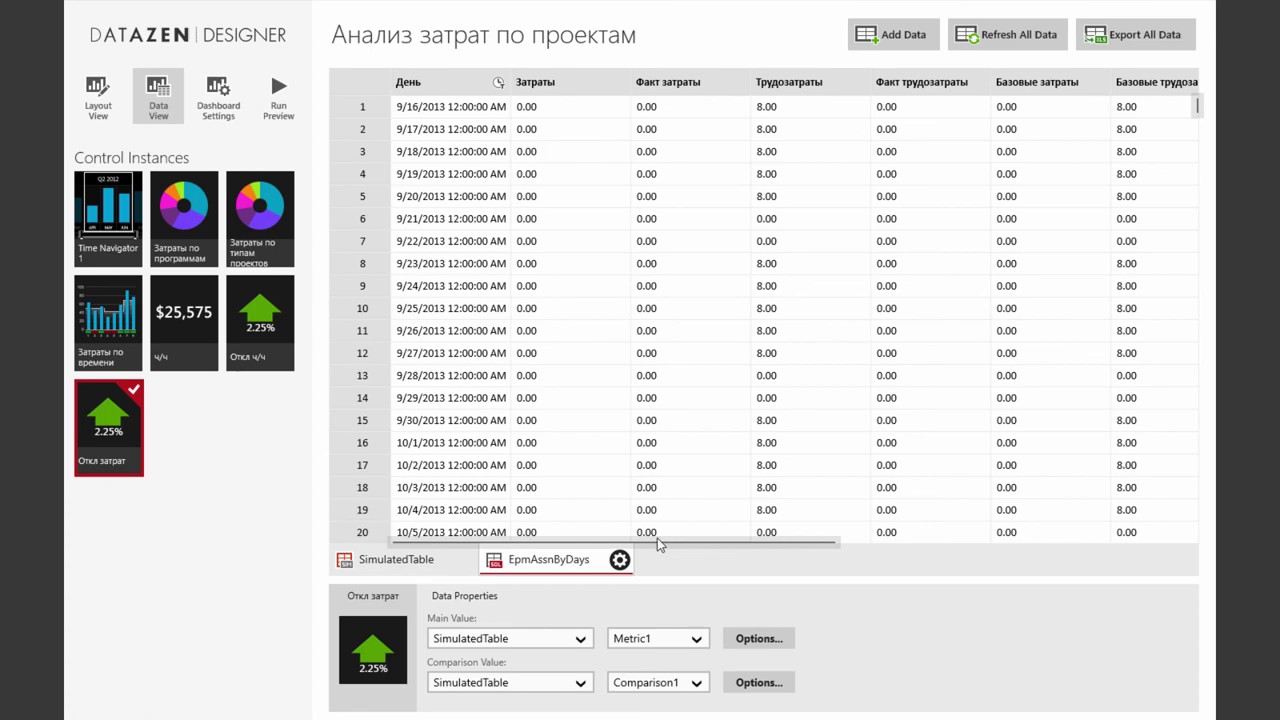
Check the imported table, then show Time Navigator 1's data properties in Data View
{"action": "left_click_drag", "start_coordinate": [660, 543], "coordinate": [952, 539]}
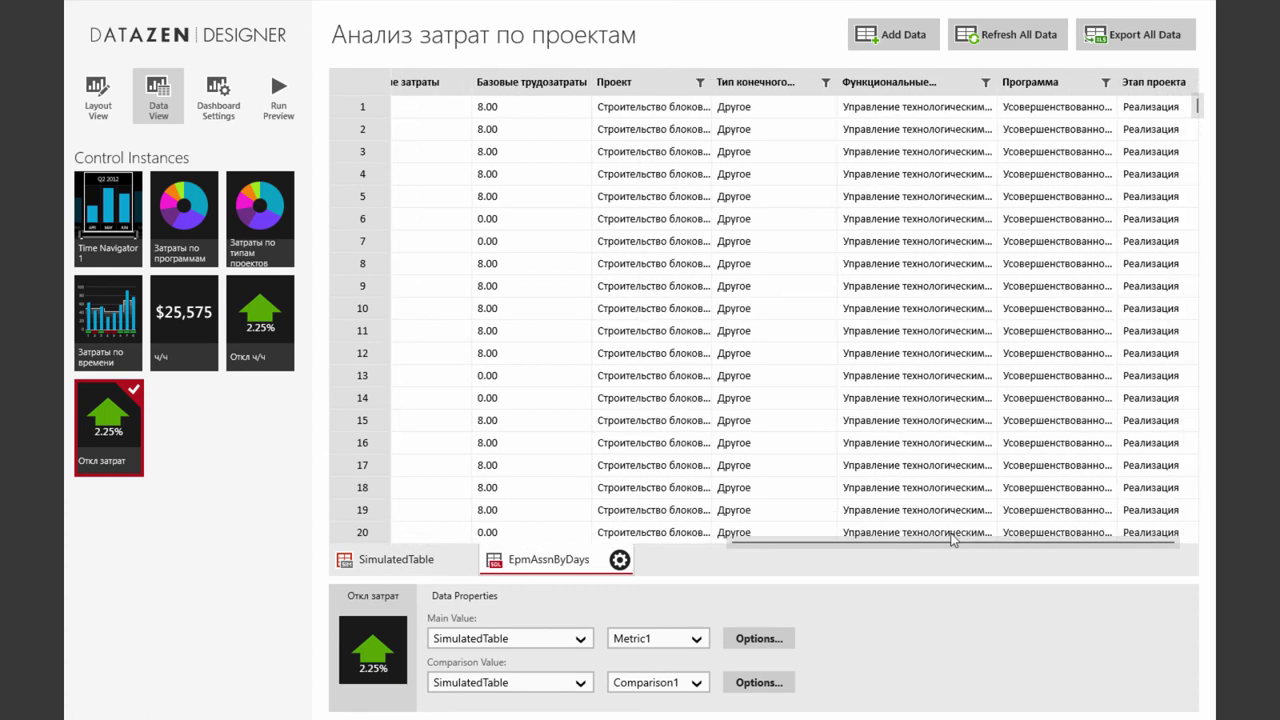
{"action": "left_click", "coordinate": [445, 541]}
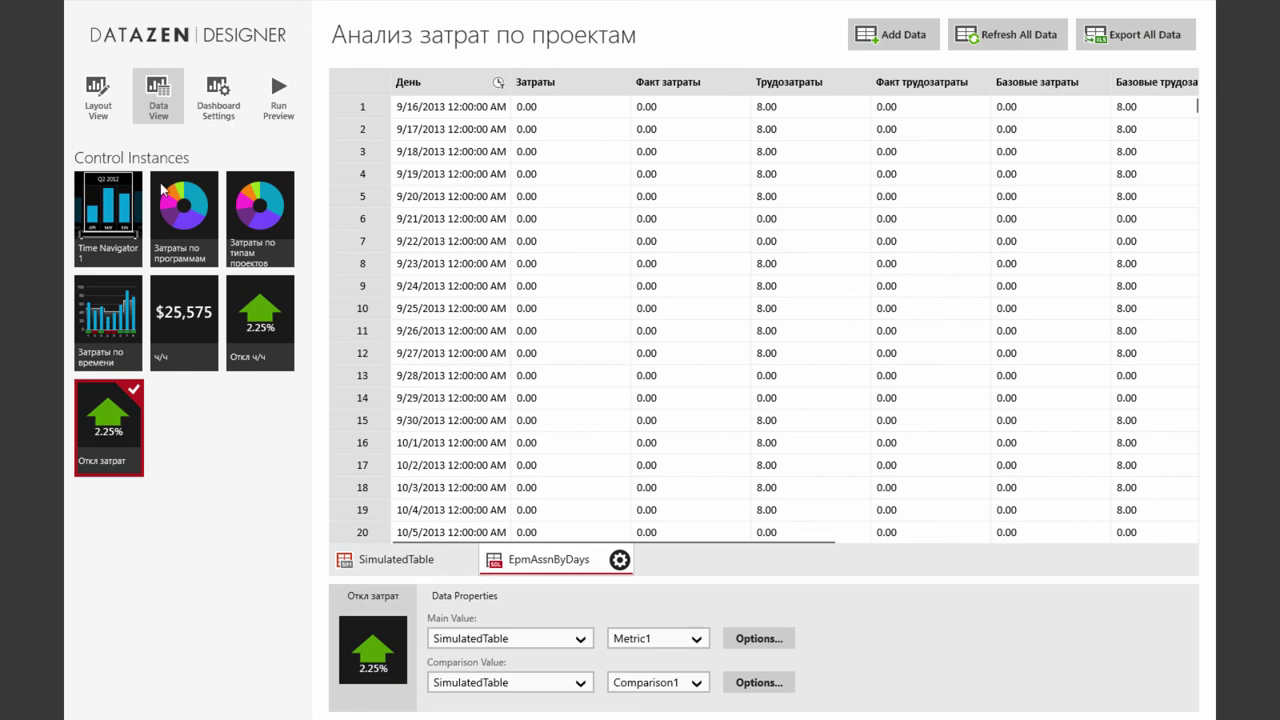
{"action": "left_click", "coordinate": [103, 118]}
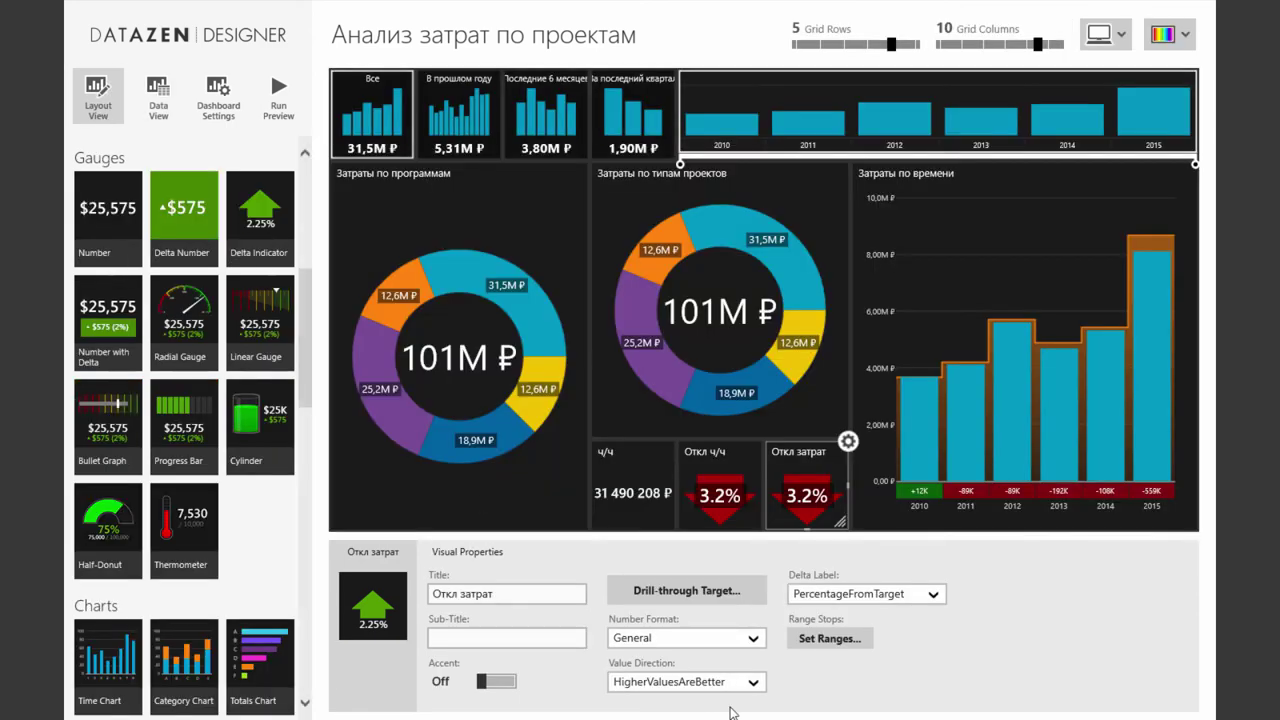
{"action": "left_click", "coordinate": [150, 80]}
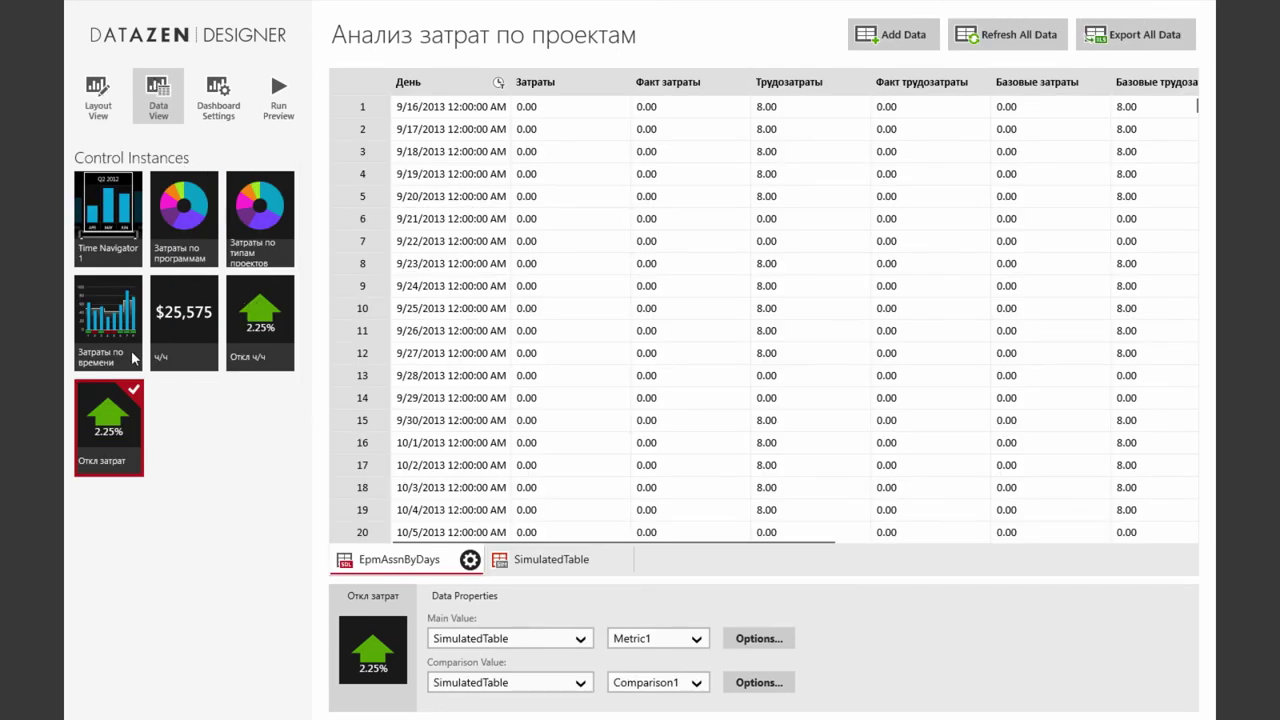
{"action": "left_click", "coordinate": [119, 218]}
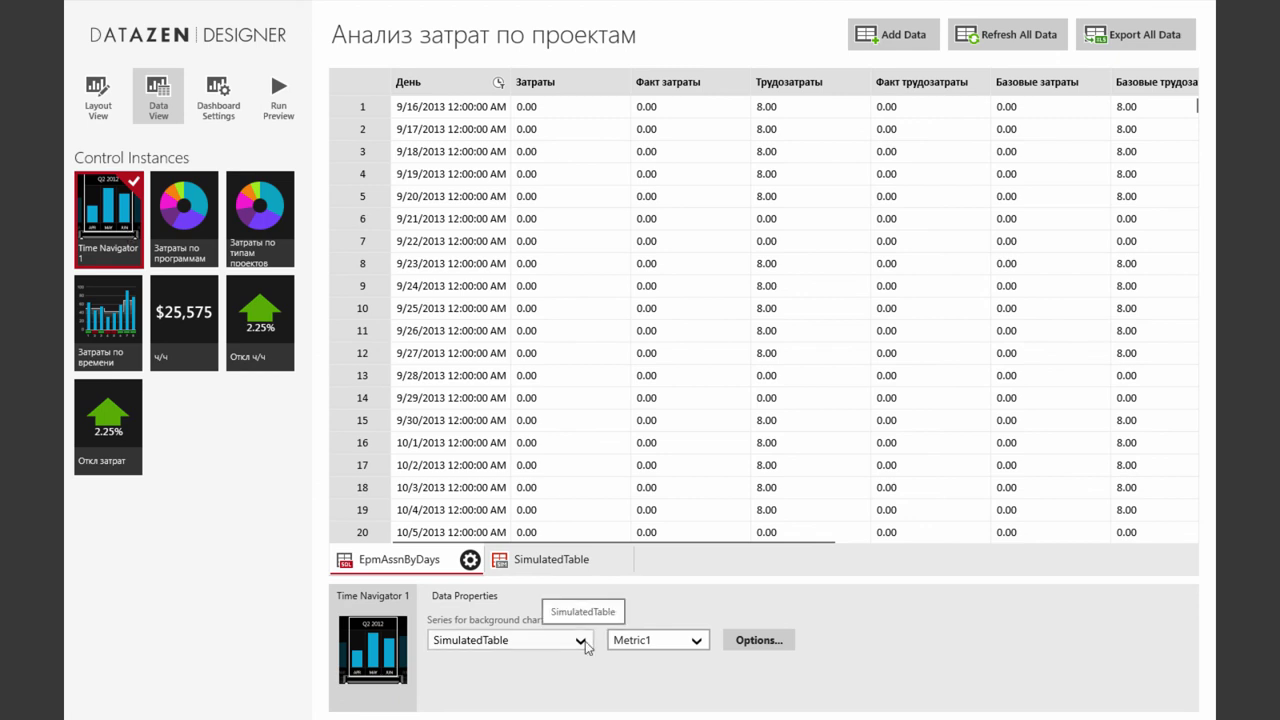
Feed Time Navigator 1's background chart from EpmAssnByDays / Затраты, aggregated by Sum
{"action": "left_click", "coordinate": [540, 640]}
{"action": "left_click", "coordinate": [539, 625]}
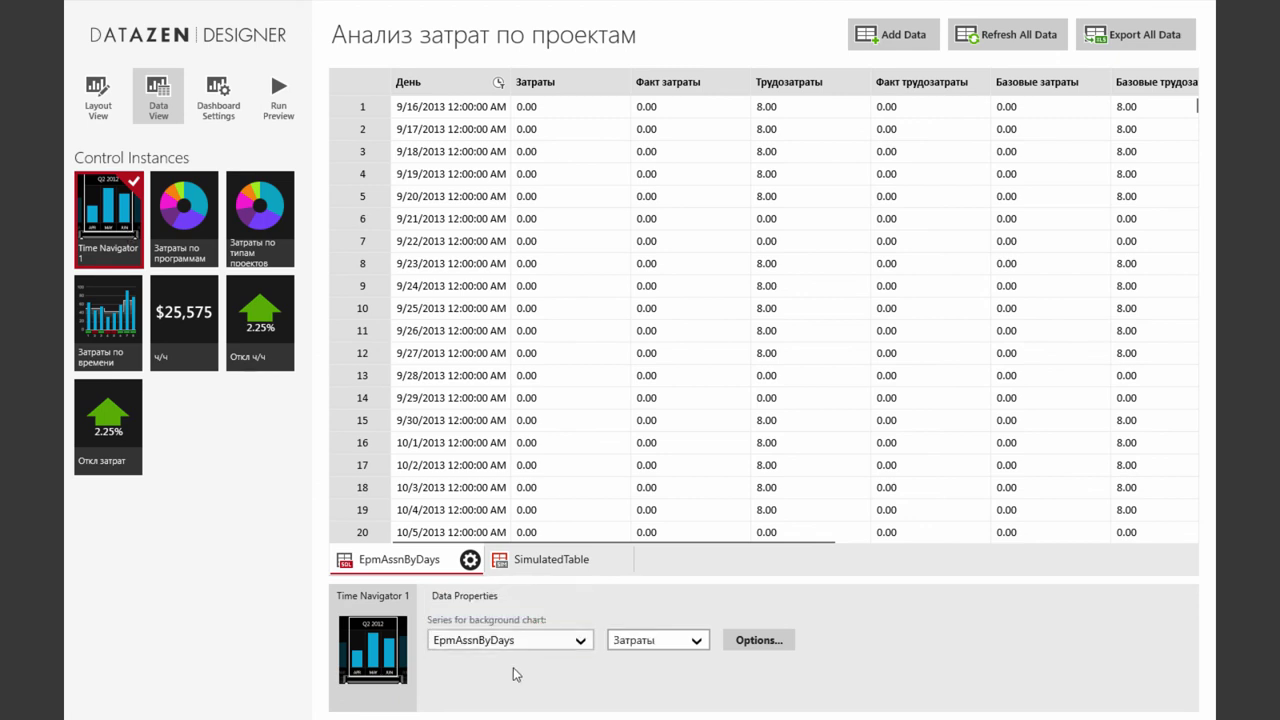
{"action": "left_click", "coordinate": [694, 641]}
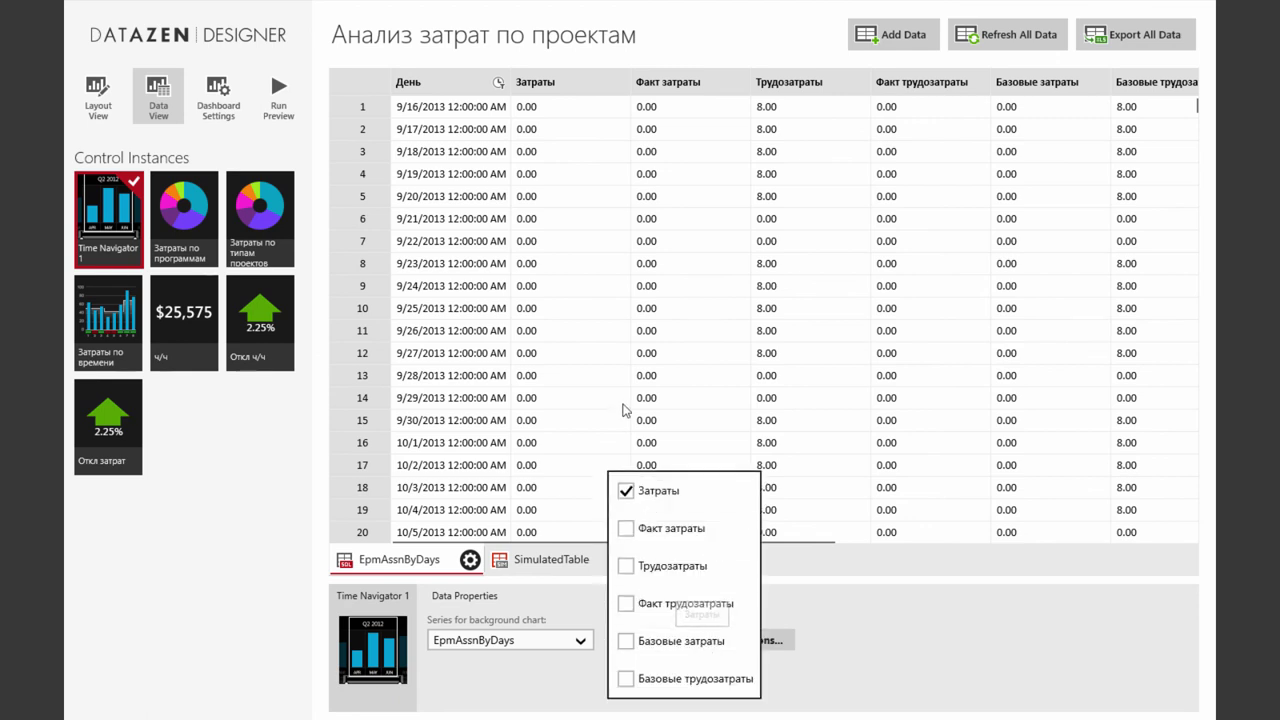
{"action": "left_click", "coordinate": [853, 632]}
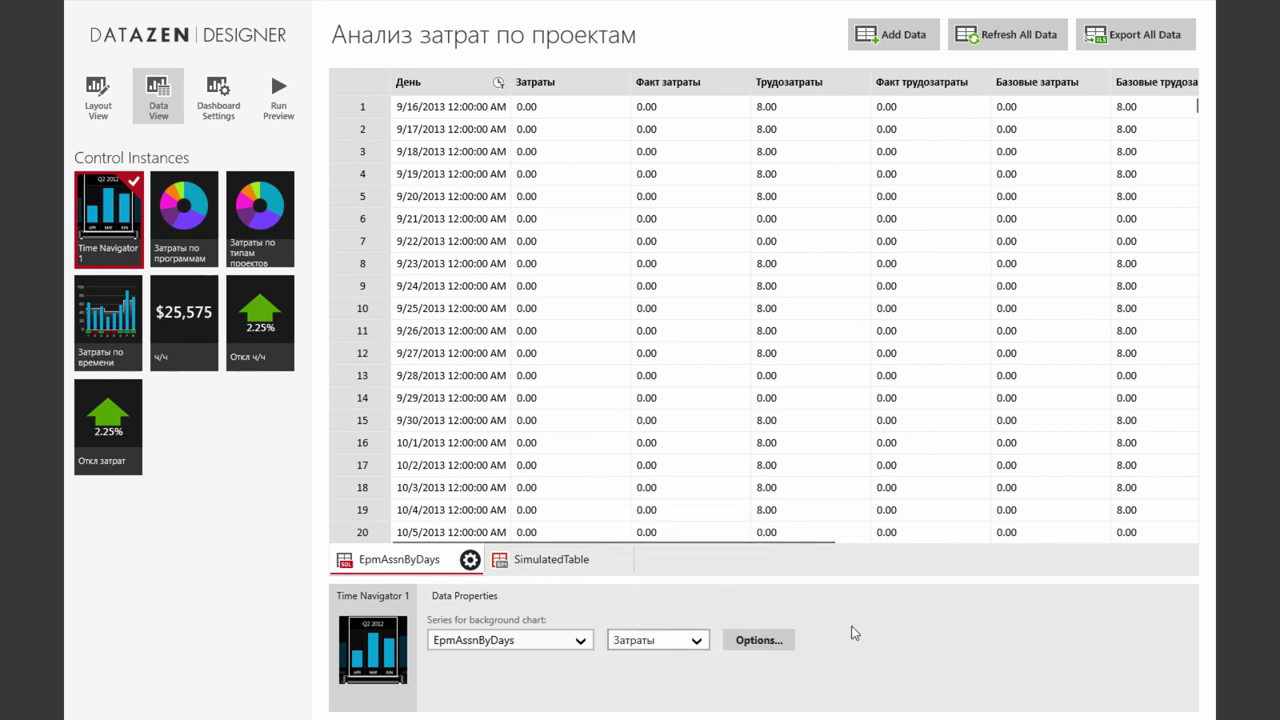
{"action": "left_click", "coordinate": [764, 640]}
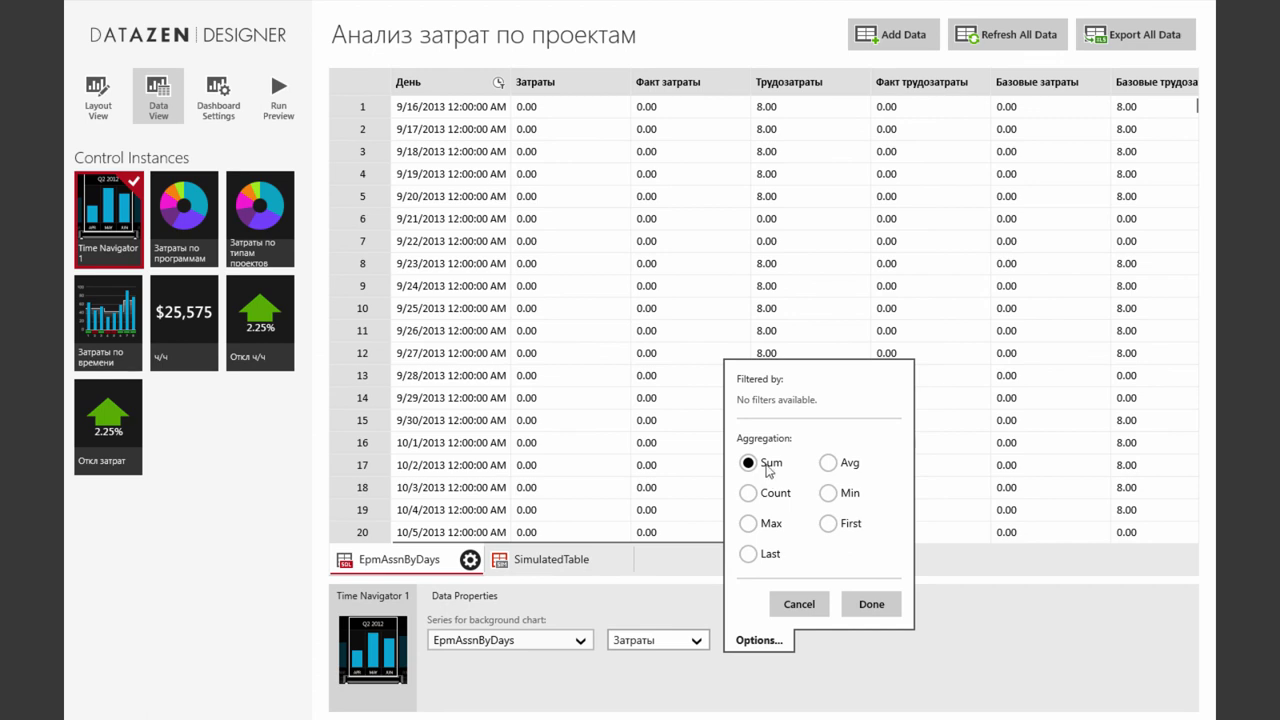
{"action": "left_click", "coordinate": [801, 604]}
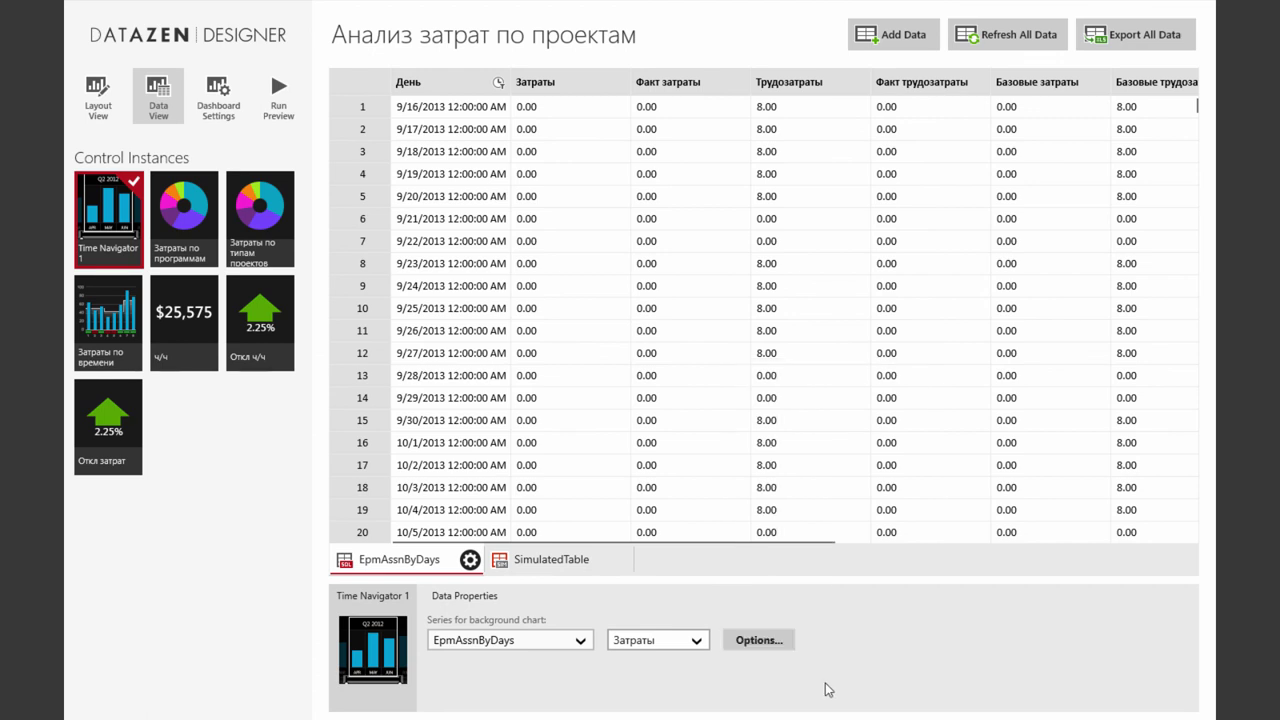
{"action": "left_click", "coordinate": [197, 240]}
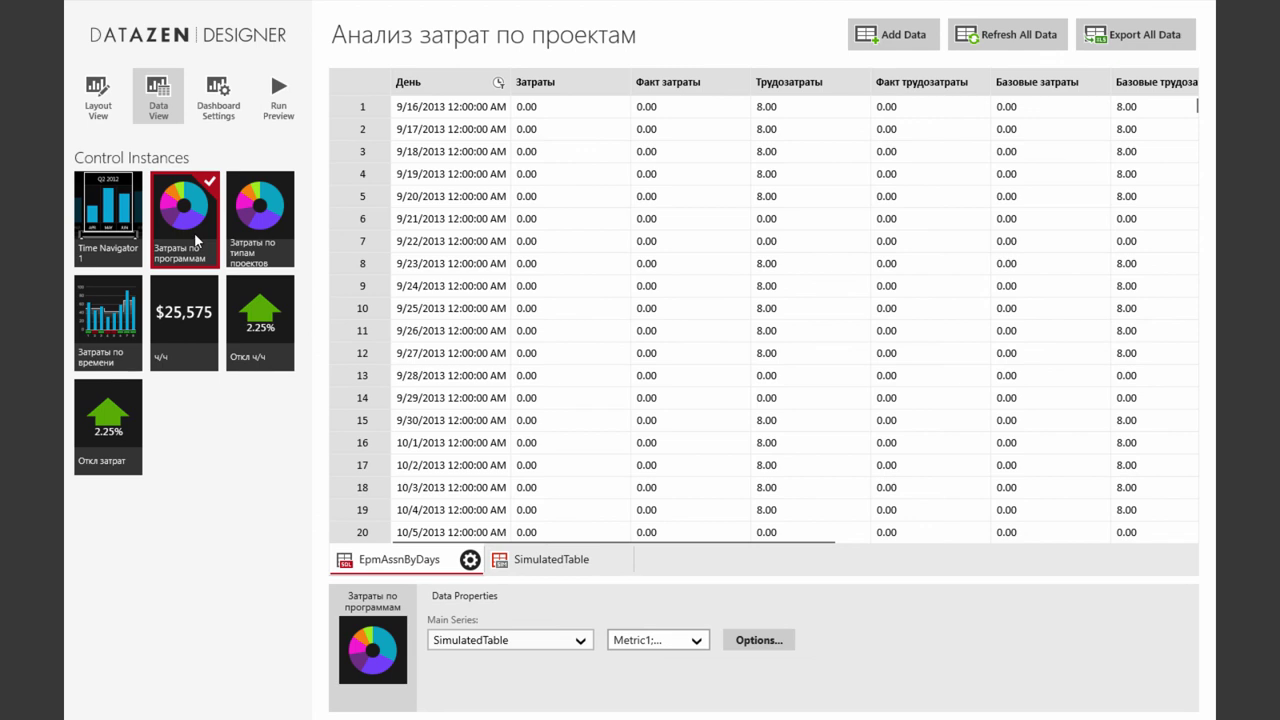
Set the Затраты по программам donut's main series to EpmAssnByDays / Затраты
{"action": "left_click", "coordinate": [578, 637]}
{"action": "left_click", "coordinate": [523, 612]}
{"action": "left_click", "coordinate": [657, 640]}
{"action": "left_click", "coordinate": [830, 638]}
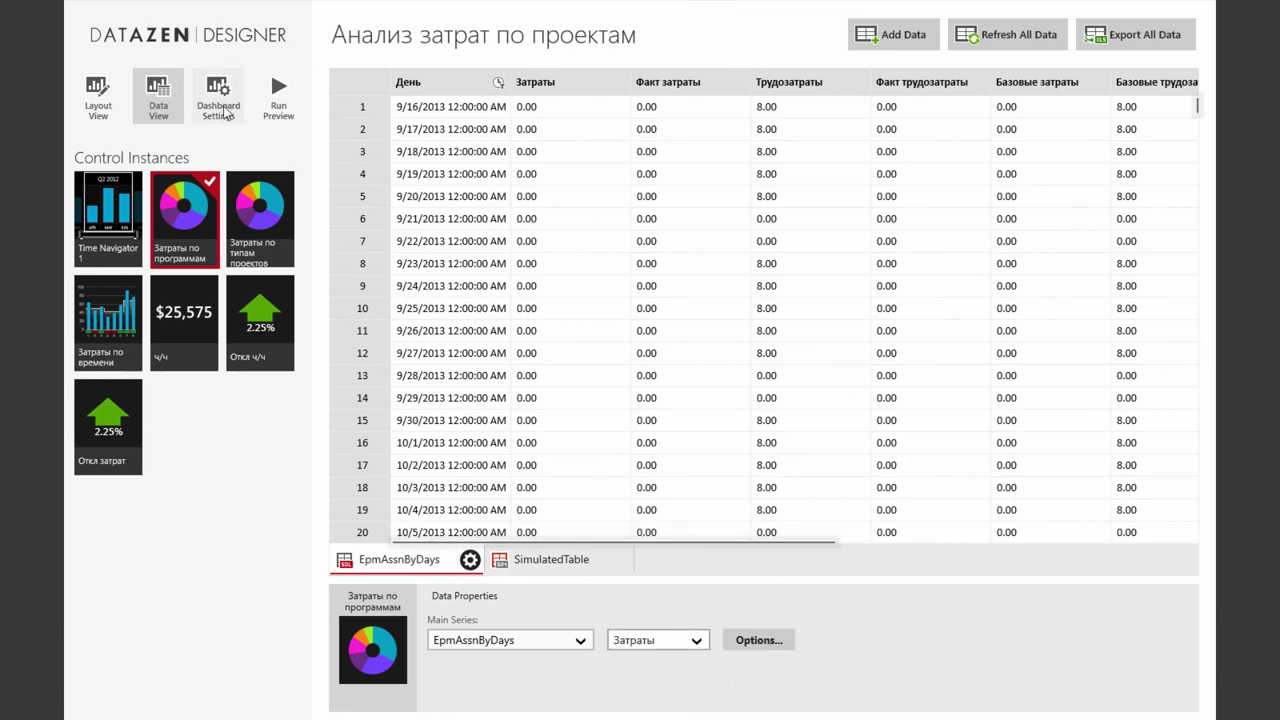
Change the donut's data structure to ByRows in Layout View, then return to Data View
{"action": "left_click", "coordinate": [96, 106]}
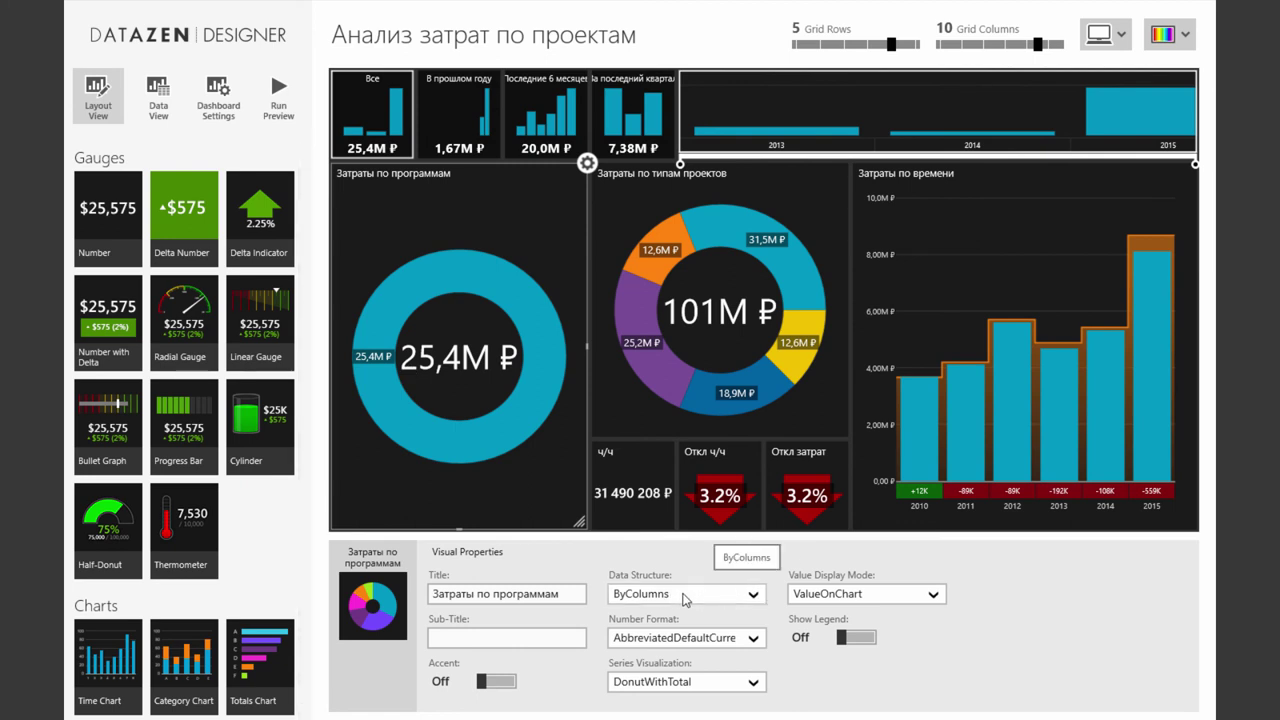
{"action": "left_click", "coordinate": [754, 600]}
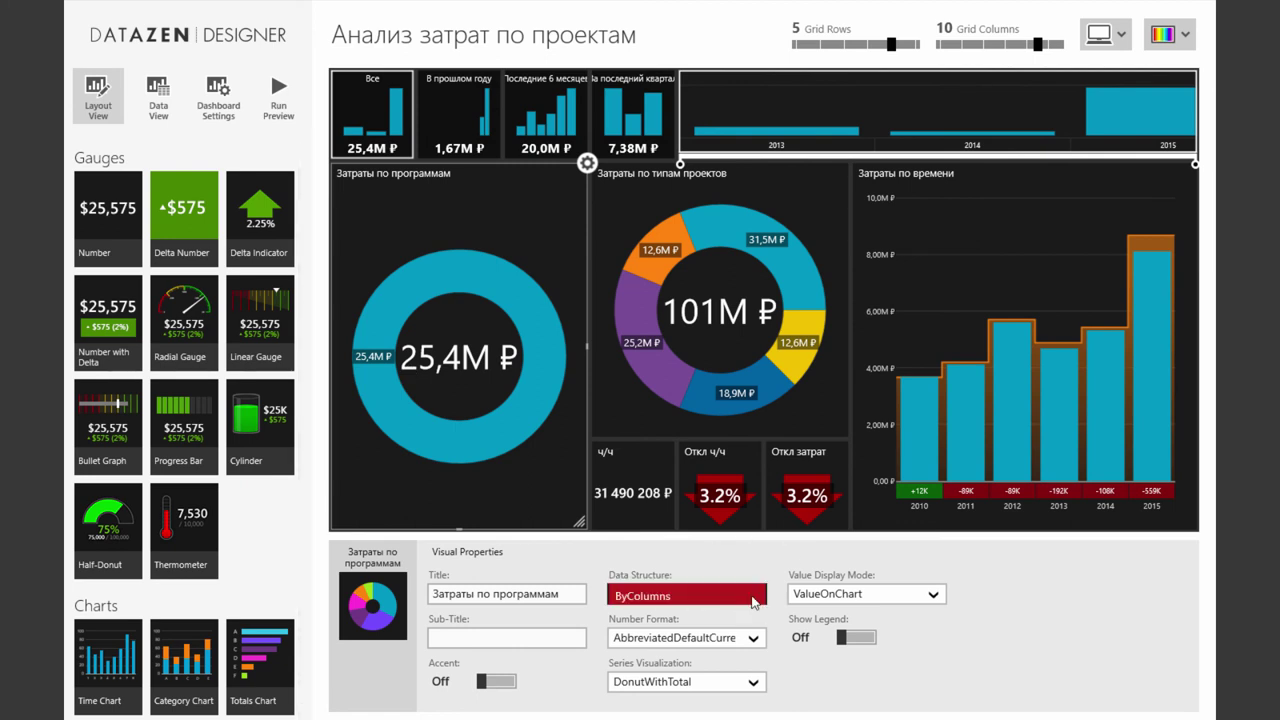
{"action": "left_click", "coordinate": [680, 624]}
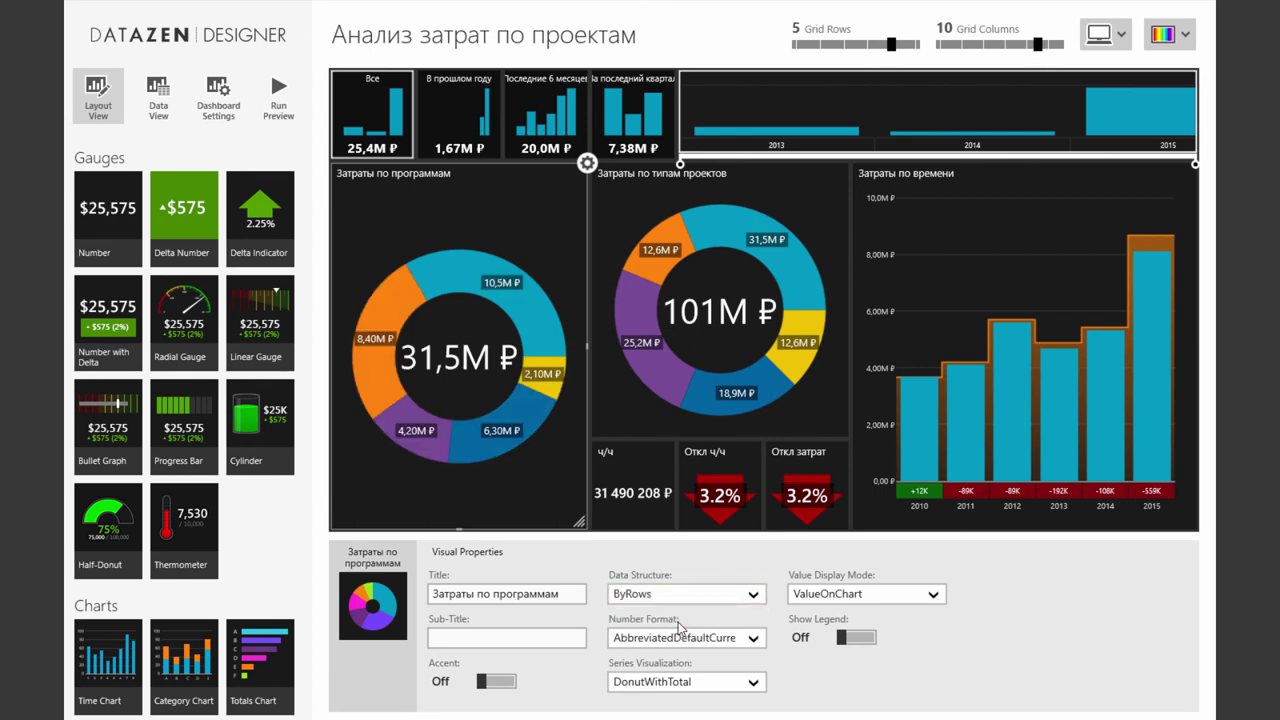
{"action": "left_click", "coordinate": [158, 112]}
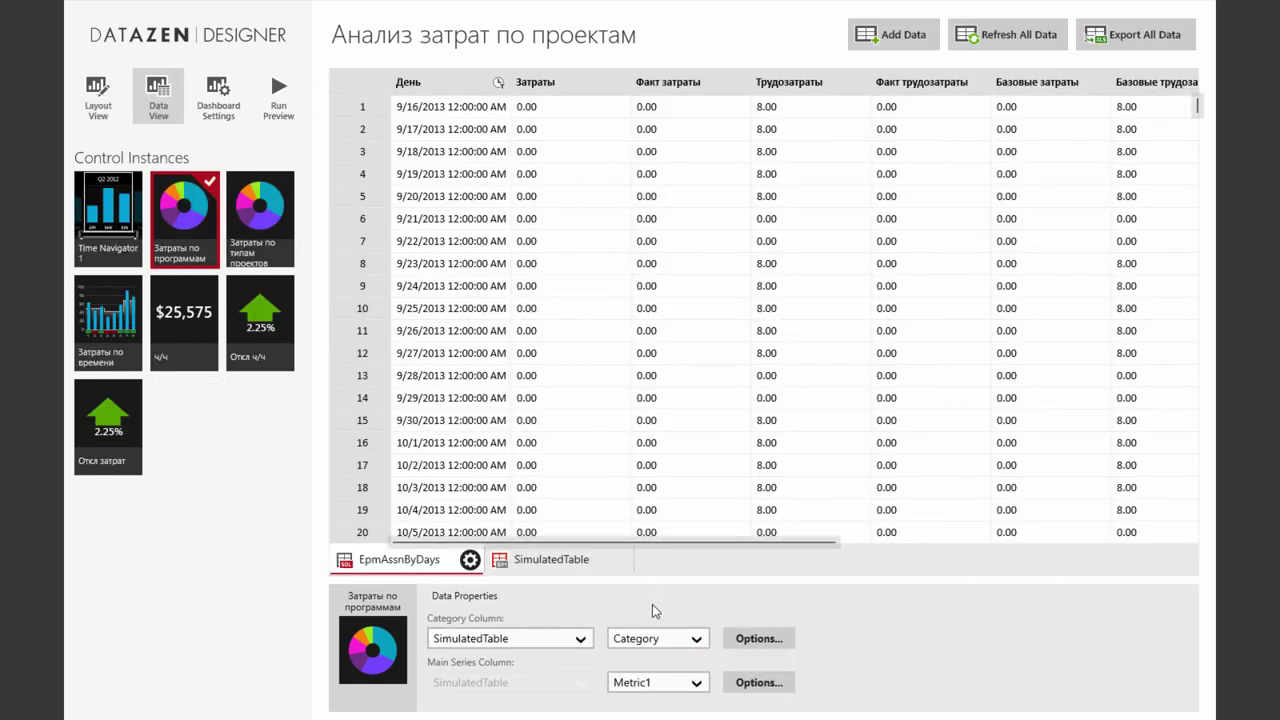
Set the donut's category column to EpmAssnByDays / Программа
{"action": "left_click", "coordinate": [699, 642]}
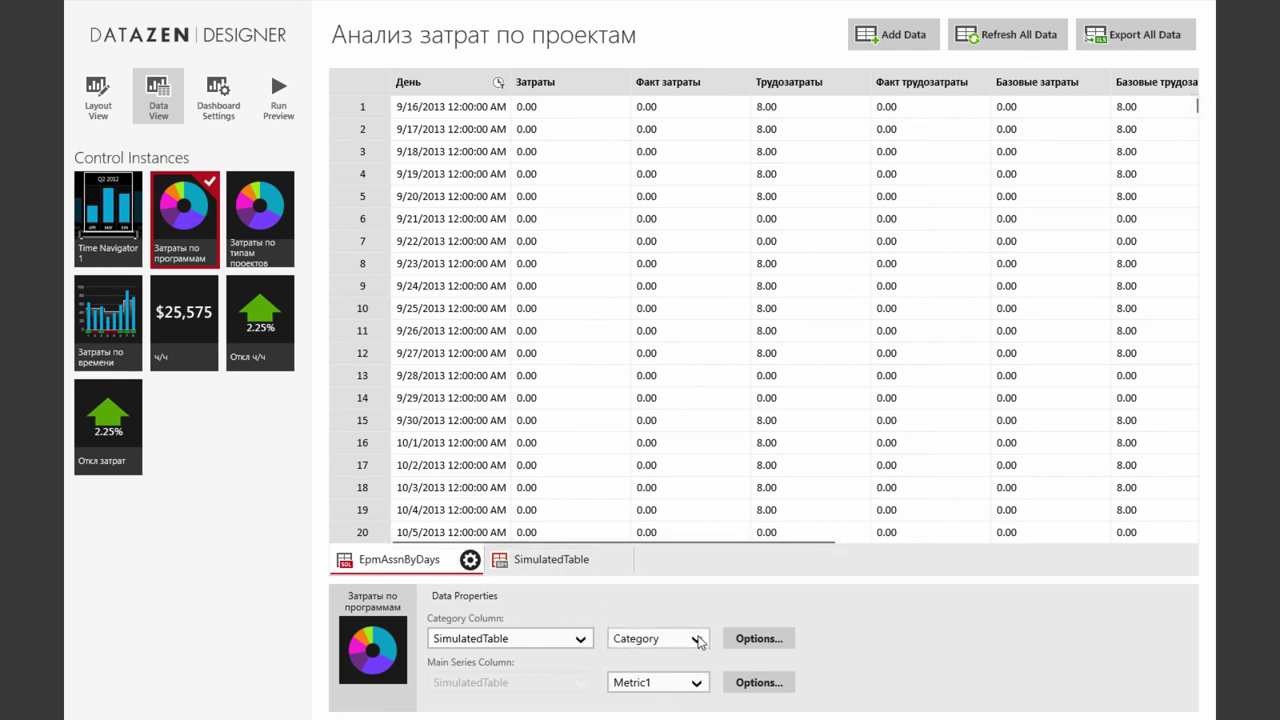
{"action": "left_click", "coordinate": [548, 641]}
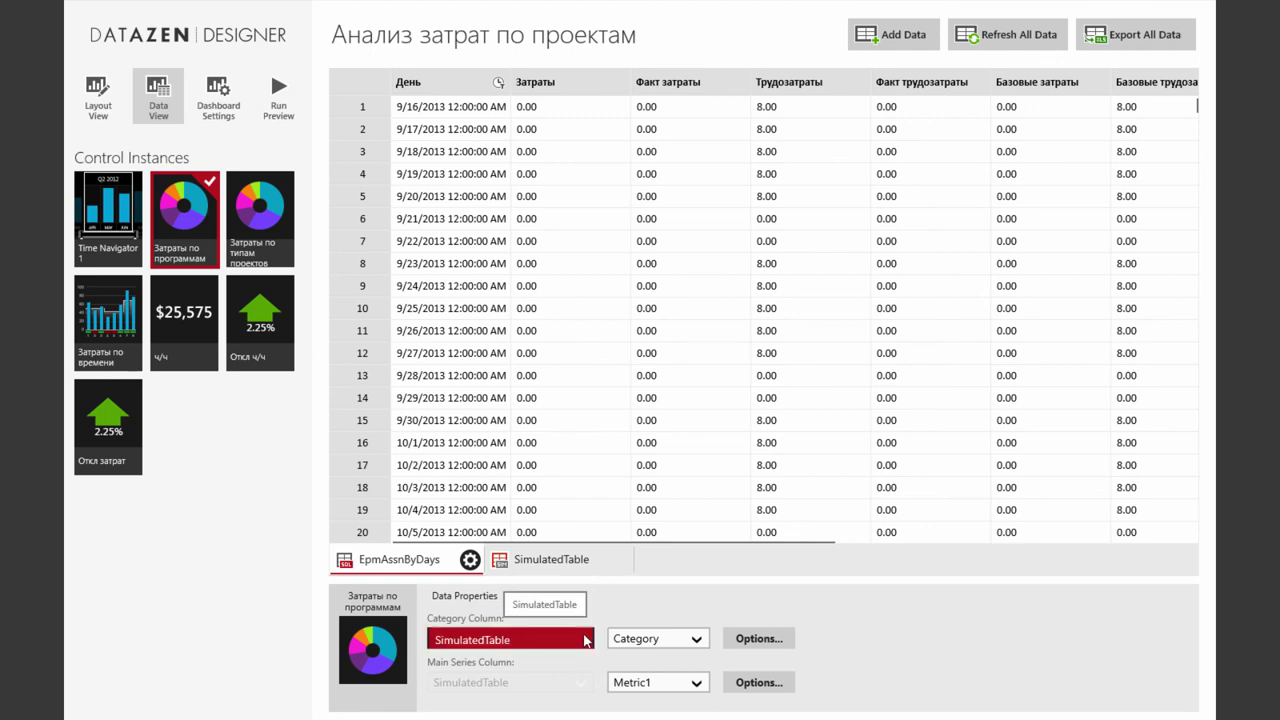
{"action": "left_click", "coordinate": [540, 617]}
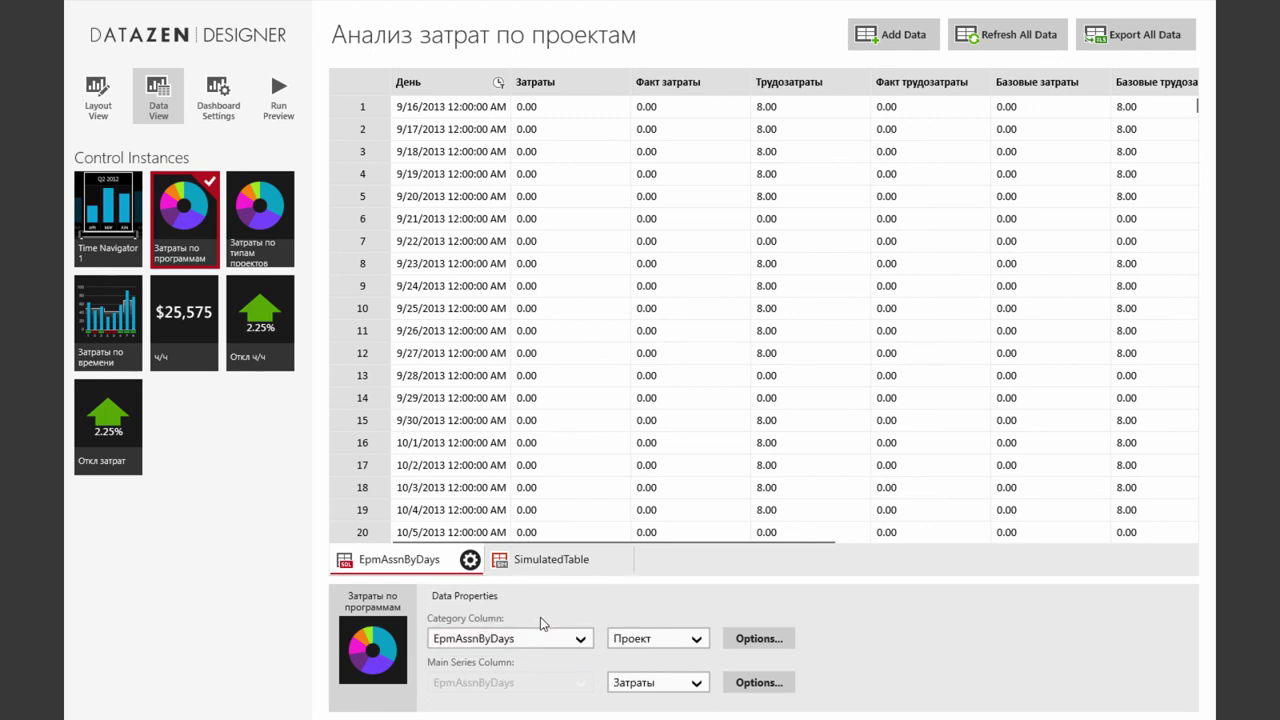
{"action": "left_click", "coordinate": [700, 641]}
{"action": "left_click", "coordinate": [690, 594]}
Keep Затраты as the series, filter by Time Navigator 1, and keep Sum aggregation
{"action": "left_click", "coordinate": [700, 686]}
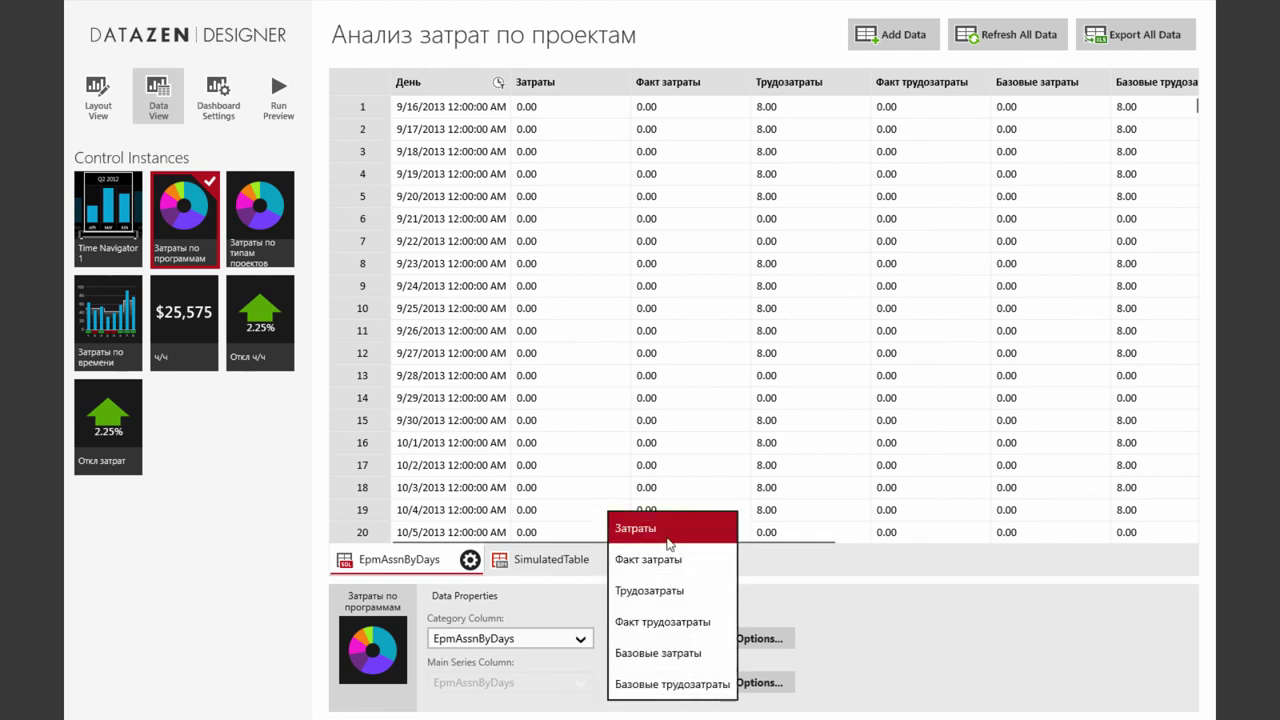
{"action": "left_click", "coordinate": [788, 638]}
{"action": "left_click", "coordinate": [788, 638]}
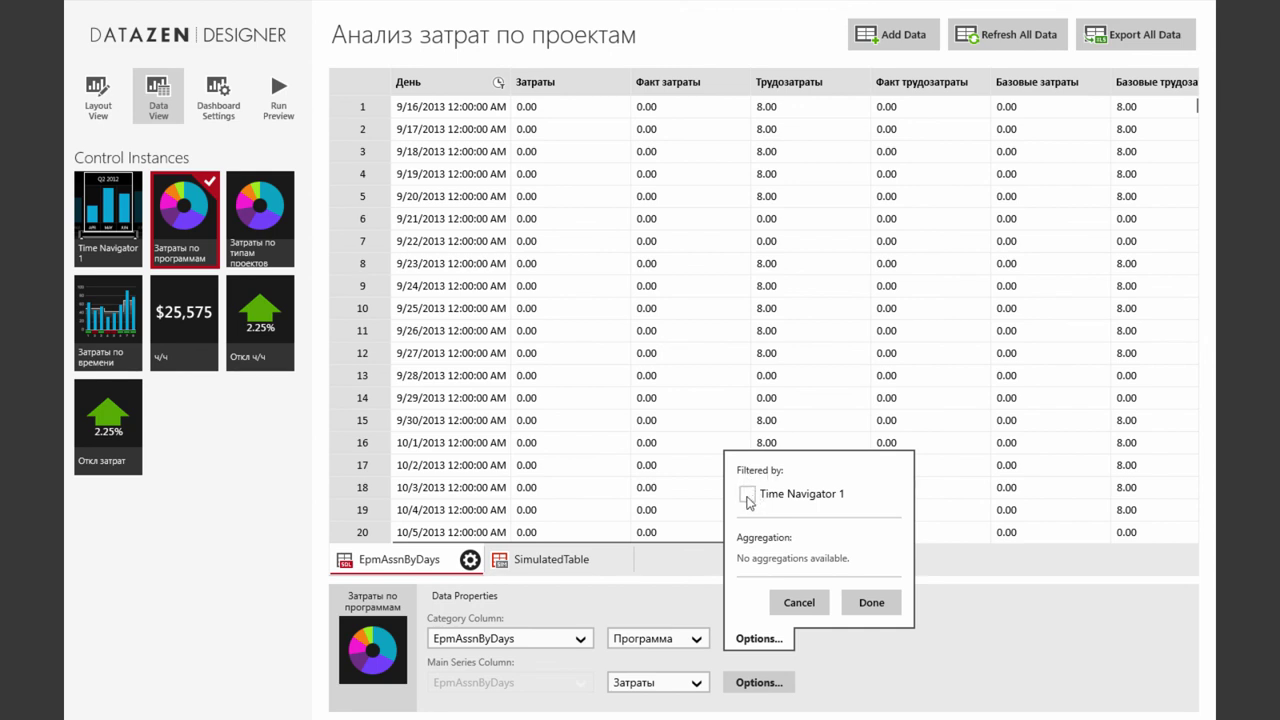
{"action": "left_click", "coordinate": [748, 495]}
{"action": "left_click", "coordinate": [872, 605]}
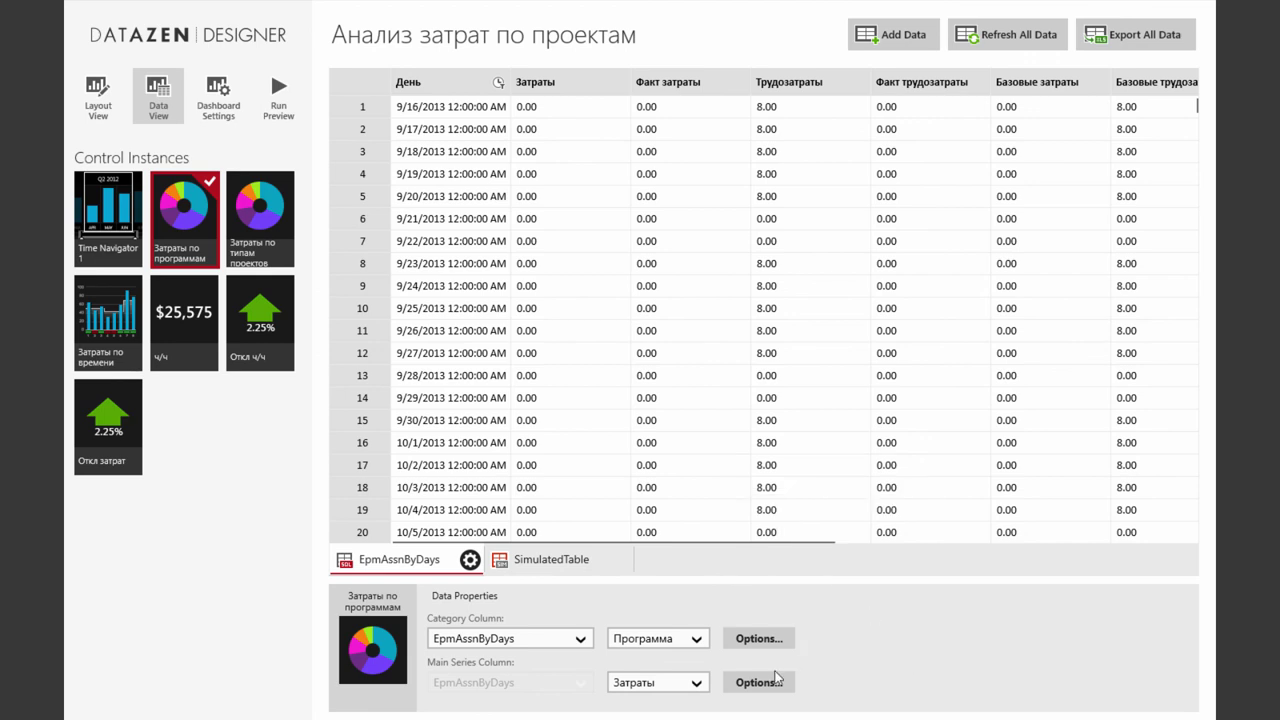
{"action": "left_click", "coordinate": [774, 684]}
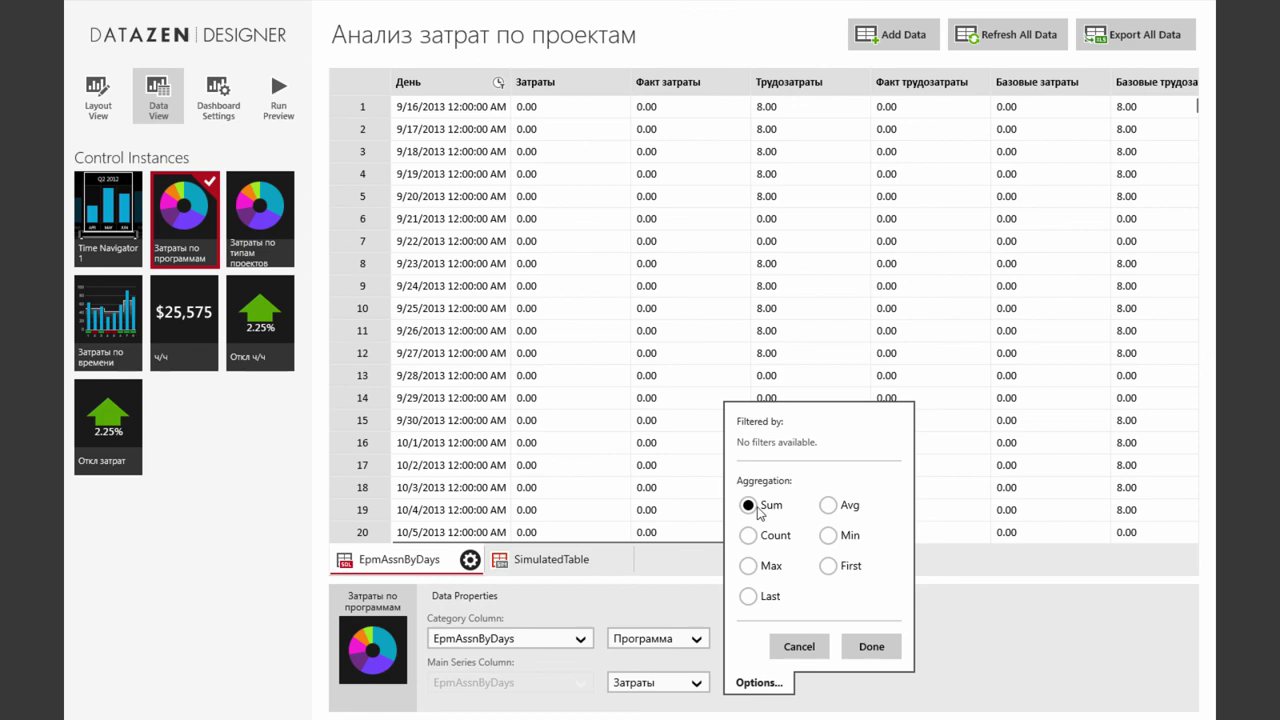
{"action": "left_click", "coordinate": [866, 648]}
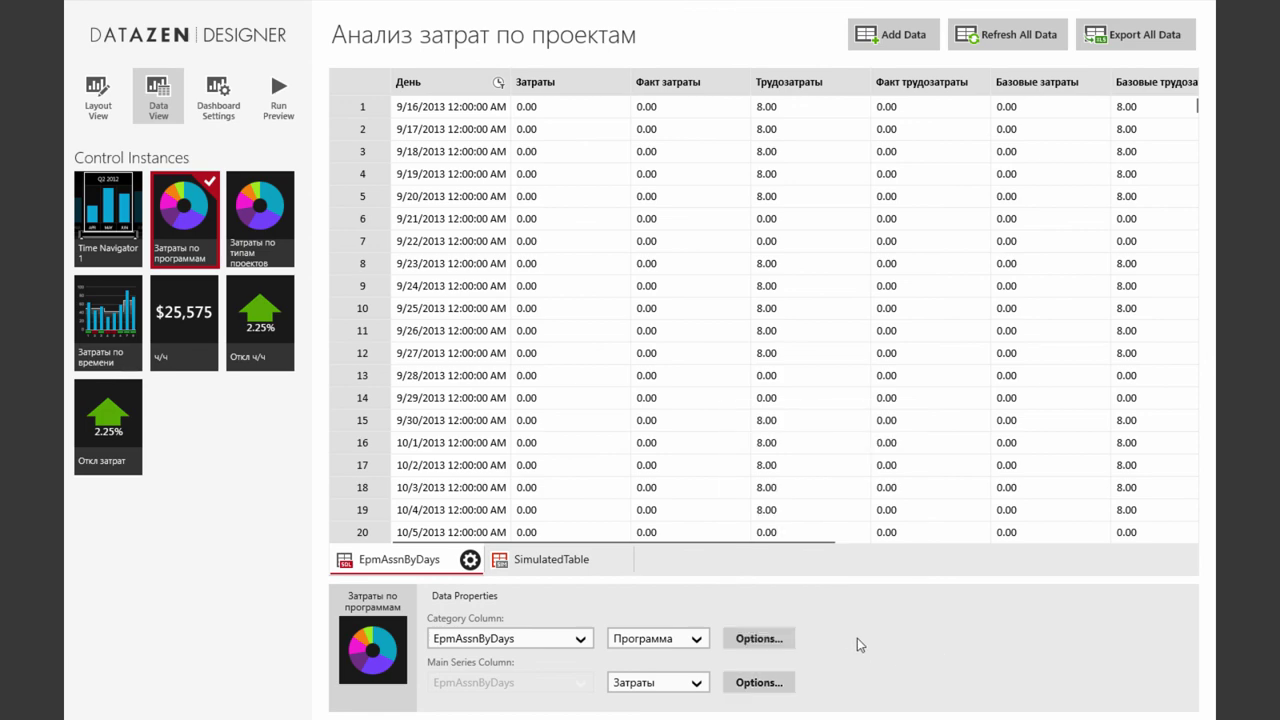
{"action": "left_click", "coordinate": [98, 98]}
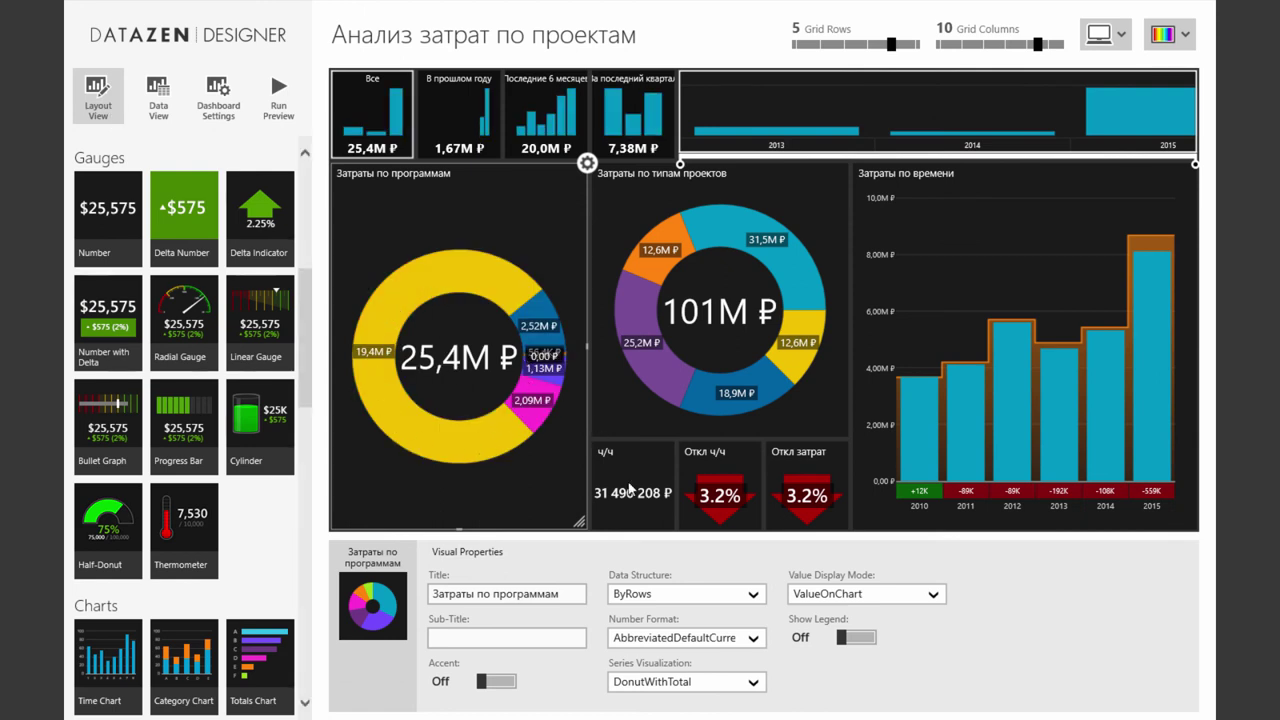
Turn on the Затраты по программам legend and set its number format to Abbreviated
{"action": "left_click", "coordinate": [851, 638]}
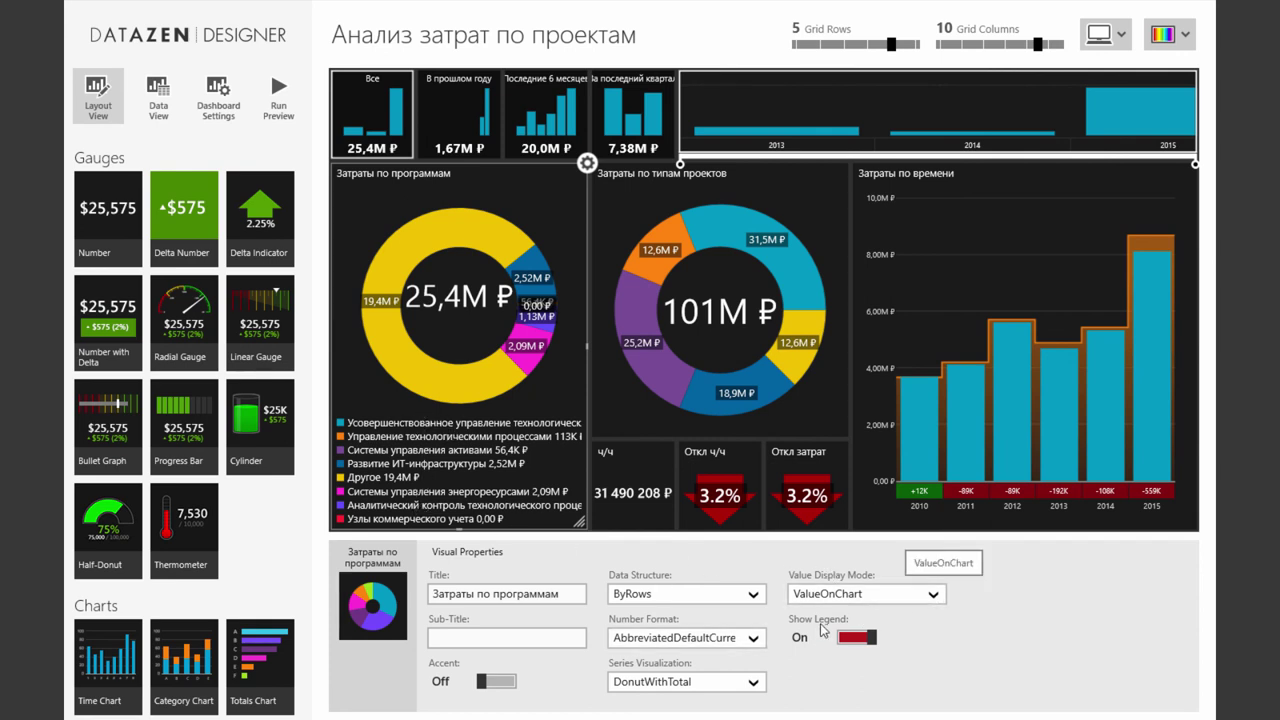
{"action": "left_click", "coordinate": [758, 643]}
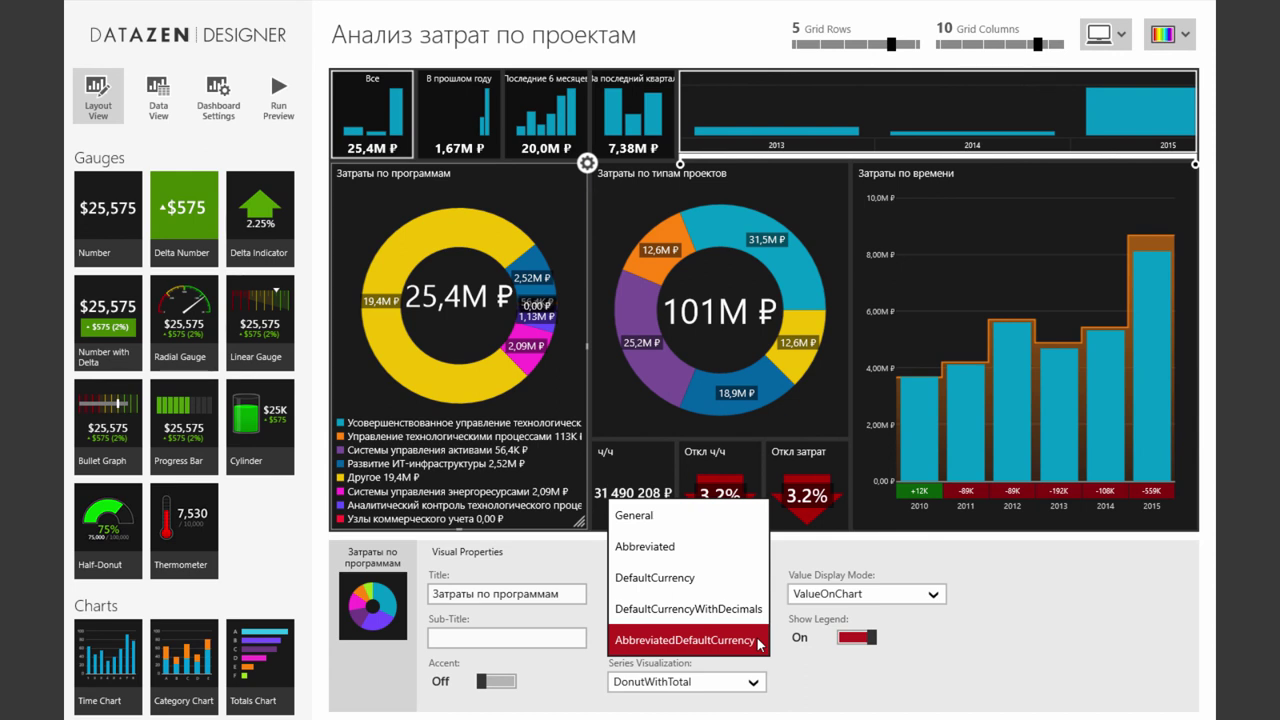
{"action": "left_click", "coordinate": [672, 552]}
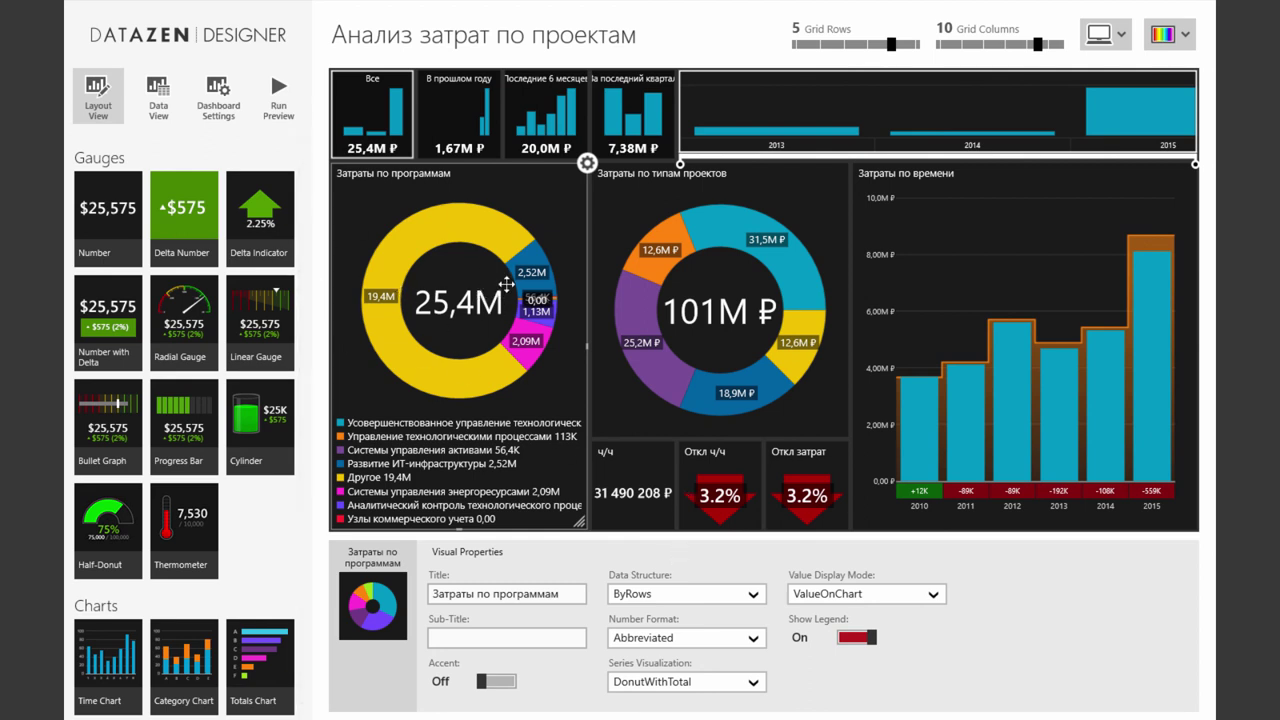
{"action": "left_click", "coordinate": [653, 395]}
{"action": "left_click", "coordinate": [758, 595]}
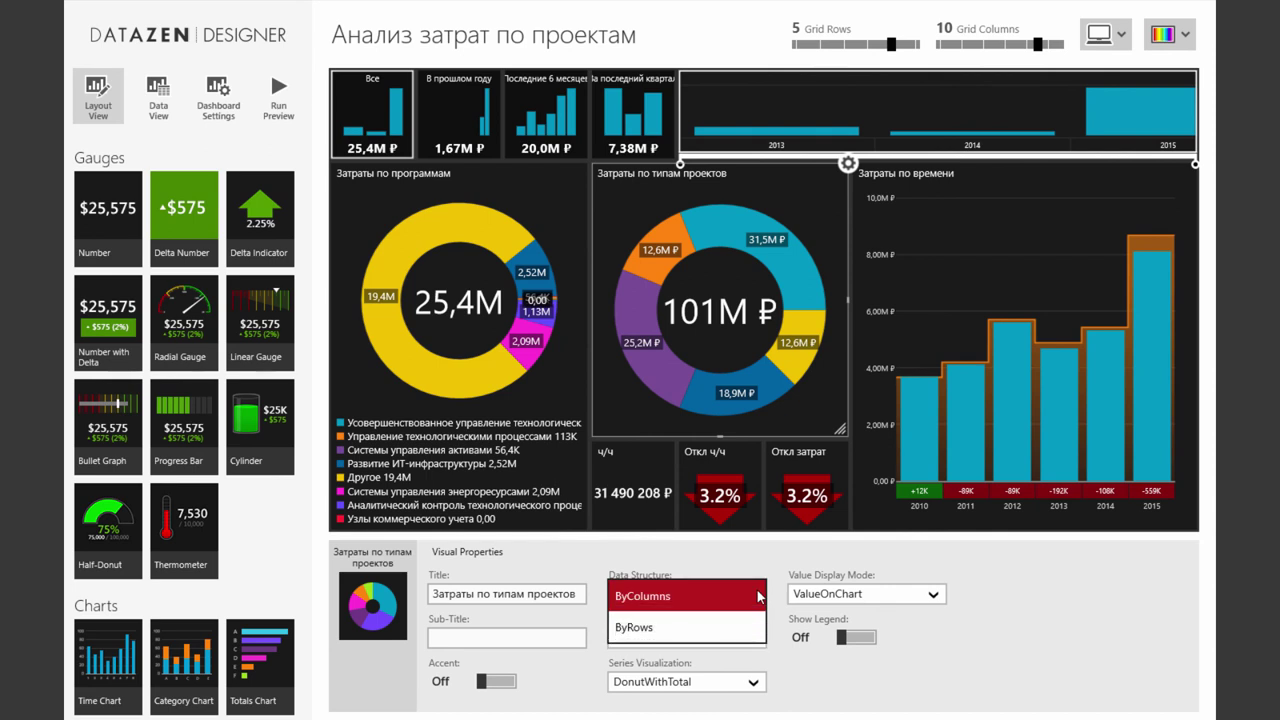
Switch the Затраты по типам проектов donut to ByRows, grouped by EpmAssnByDays / Тип конечного продукта
{"action": "left_click", "coordinate": [666, 630]}
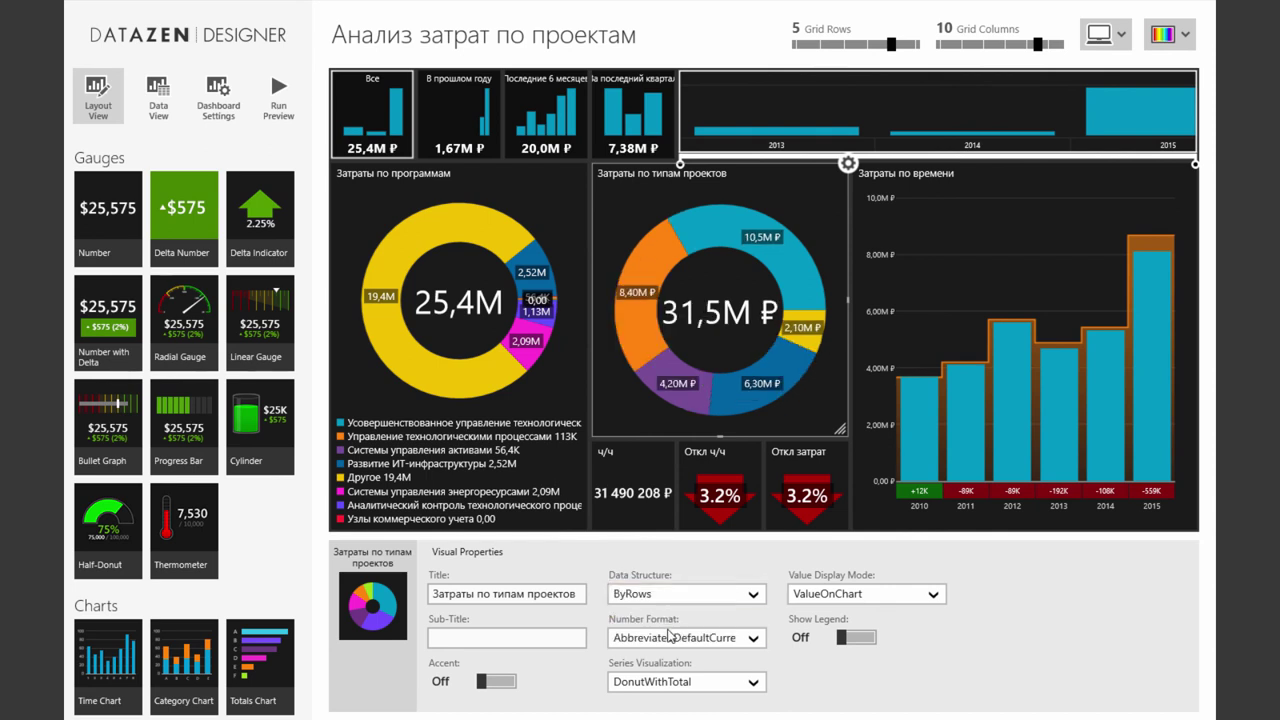
{"action": "left_click", "coordinate": [158, 92]}
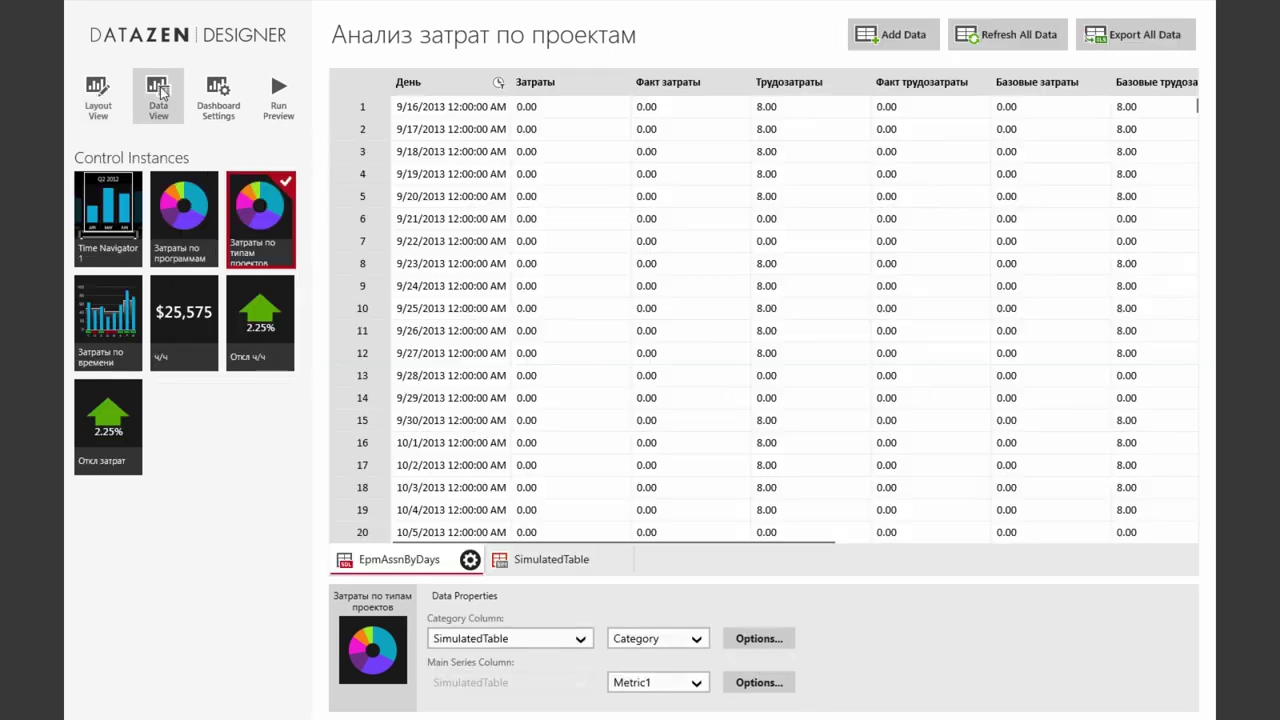
{"action": "left_click", "coordinate": [510, 638]}
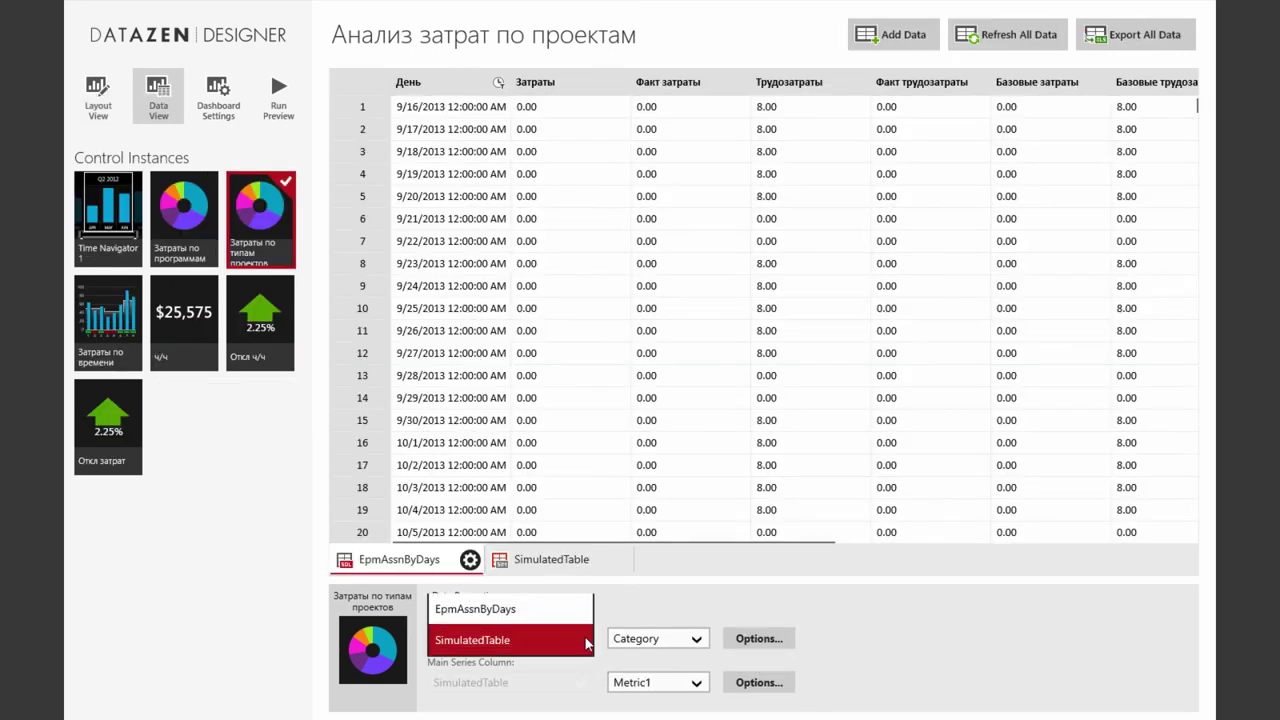
{"action": "left_click", "coordinate": [540, 610]}
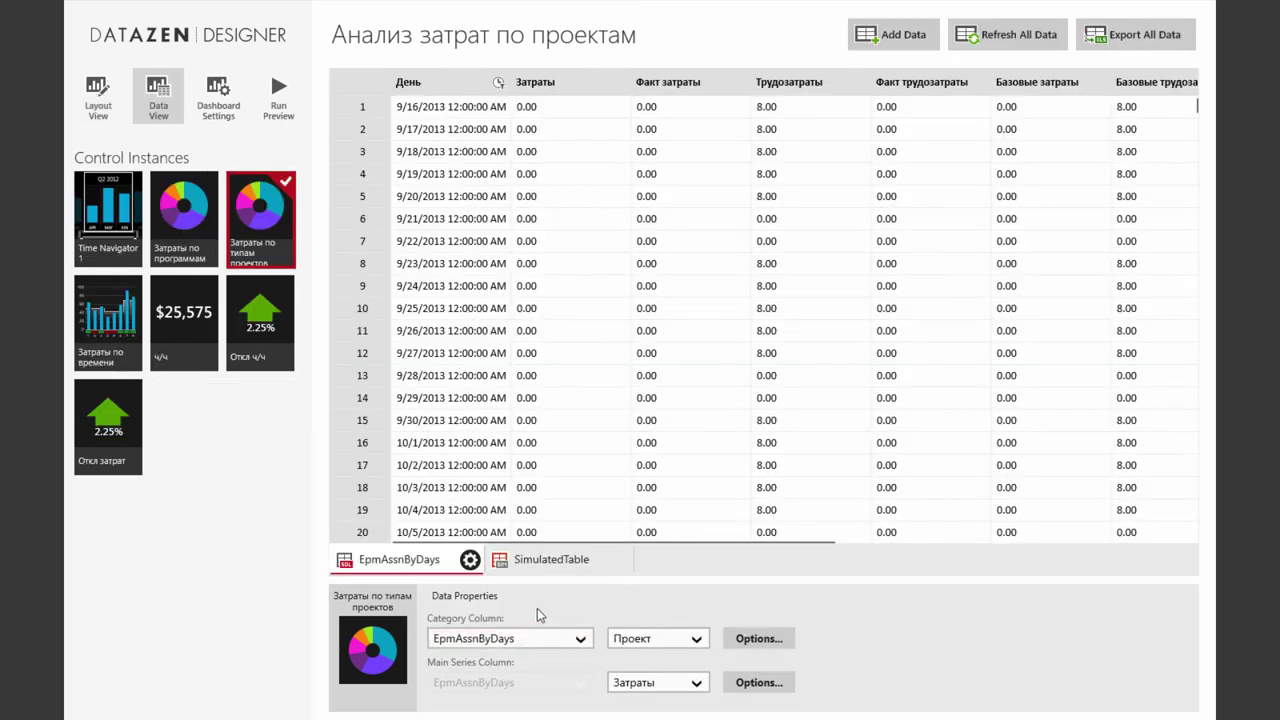
{"action": "left_click", "coordinate": [697, 640]}
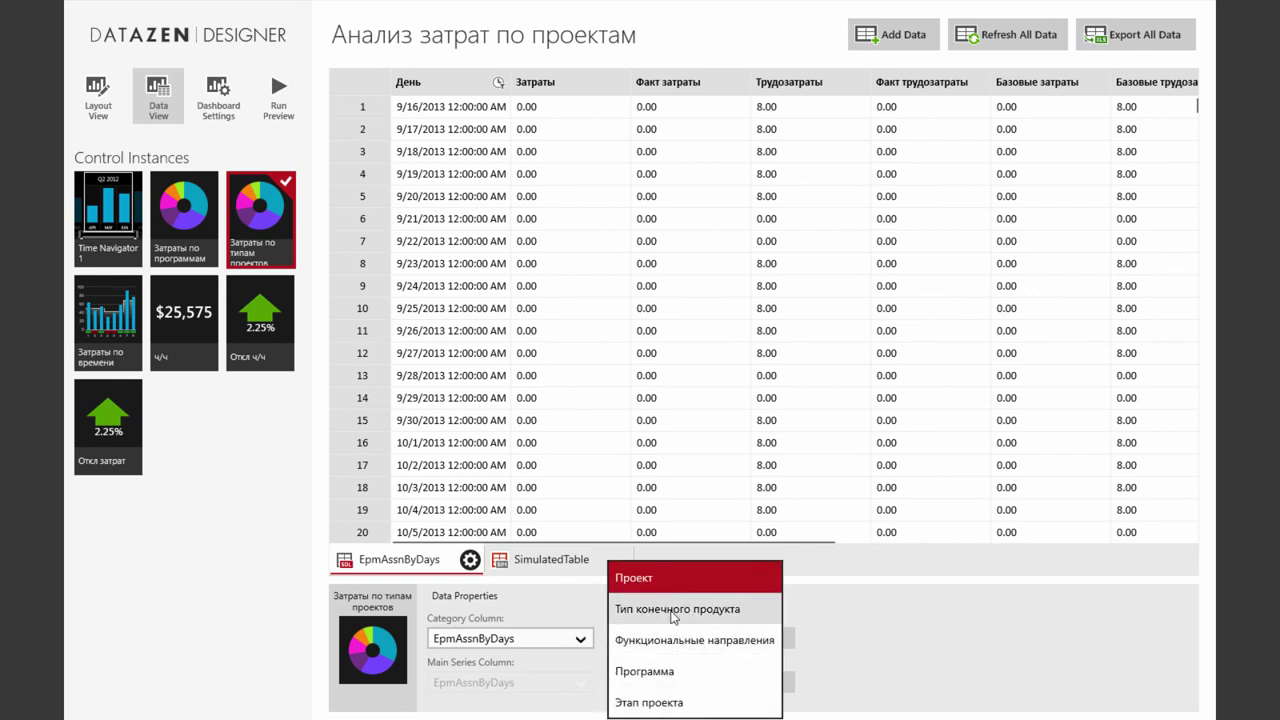
{"action": "left_click", "coordinate": [673, 617]}
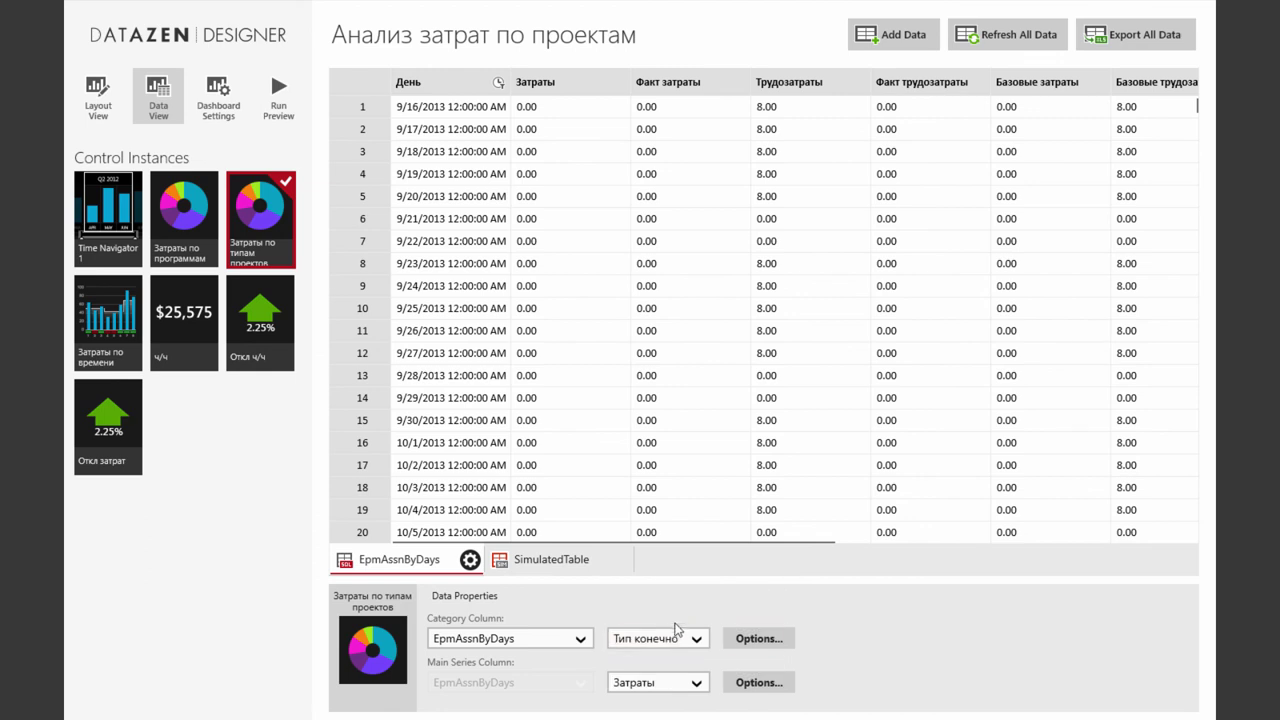
Filter the pie by Time Navigator 1 and keep Sum aggregation for Затраты
{"action": "left_click", "coordinate": [759, 641]}
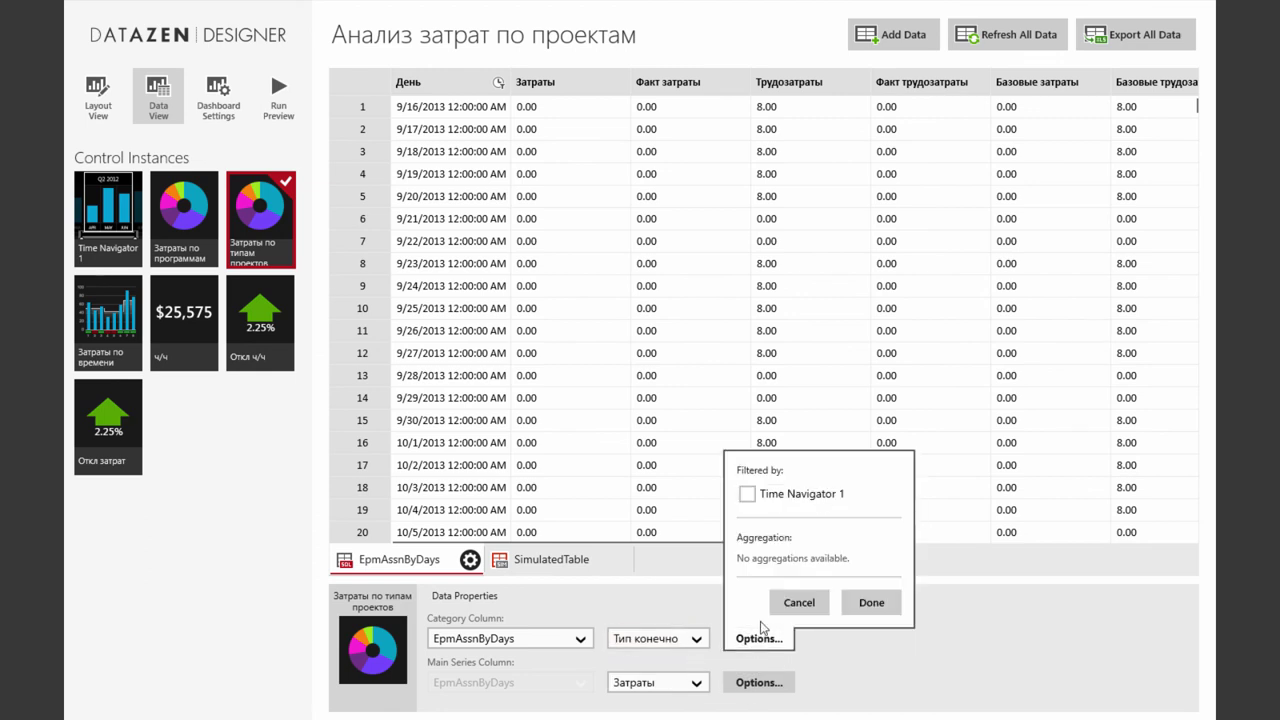
{"action": "left_click", "coordinate": [747, 494]}
{"action": "left_click", "coordinate": [792, 686]}
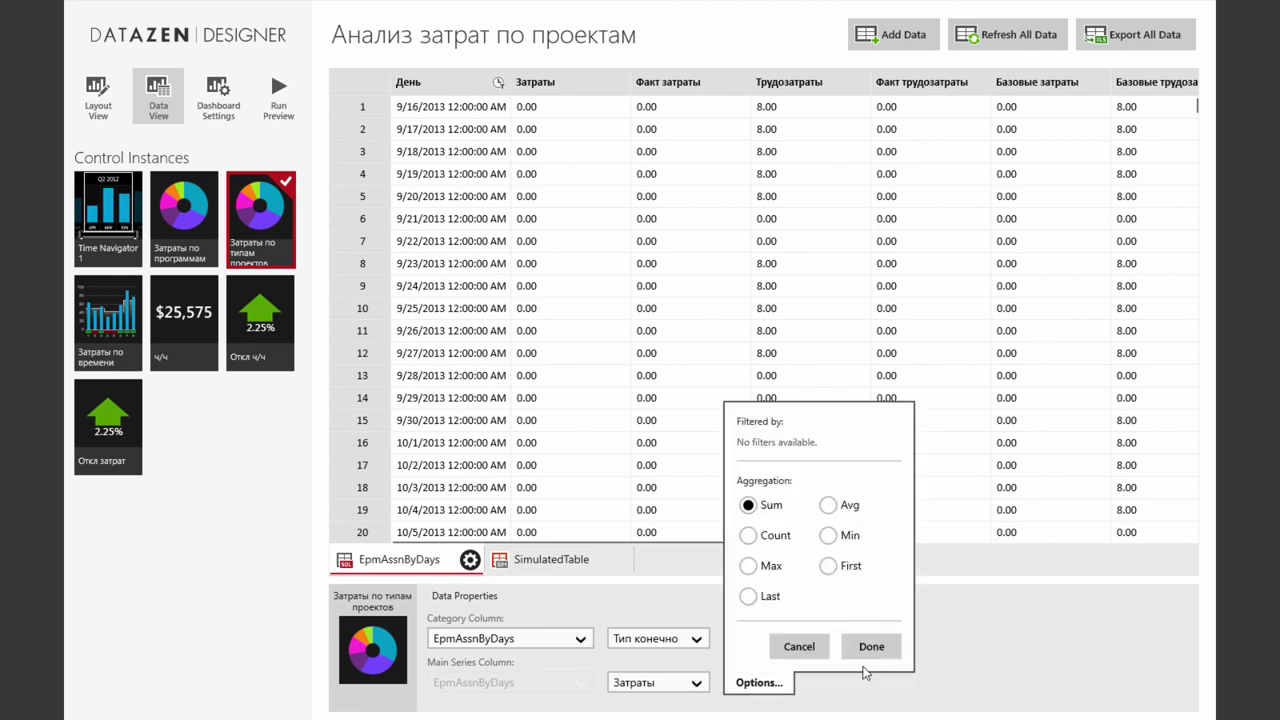
{"action": "left_click", "coordinate": [866, 648]}
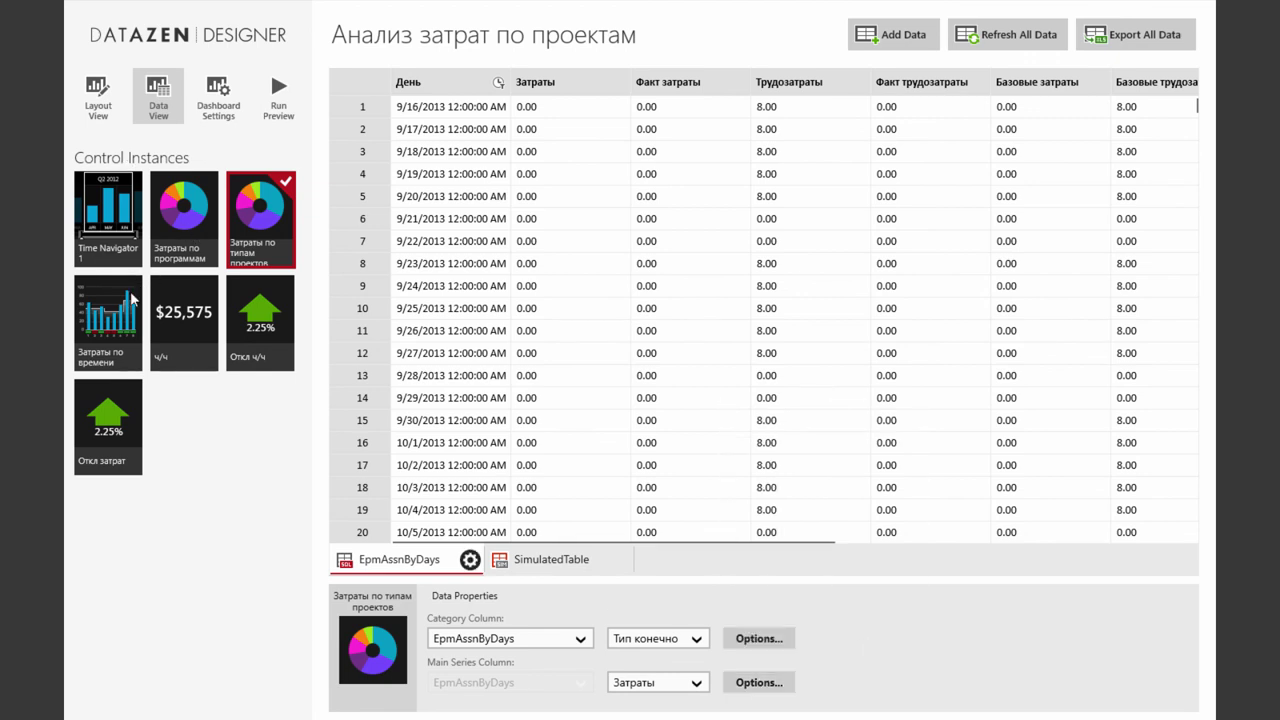
{"action": "left_click", "coordinate": [114, 321]}
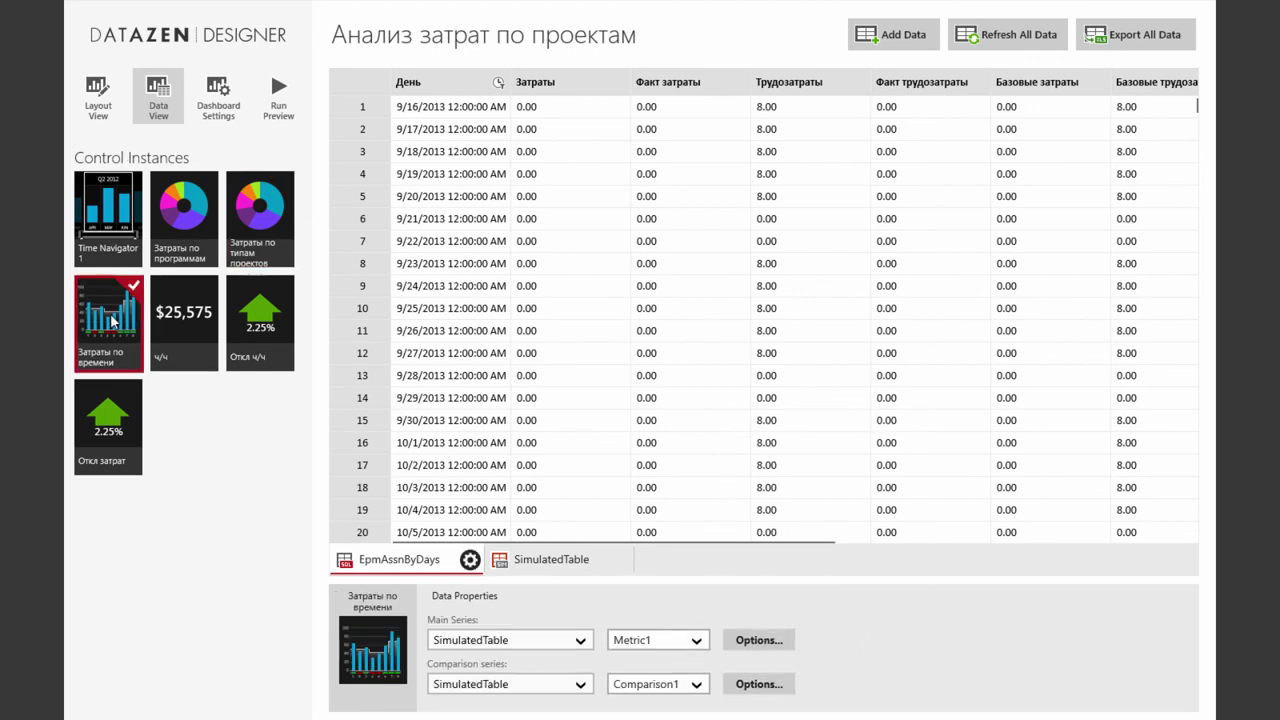
Set the Затраты по времени chart's main series source to EpmAssnByDays
{"action": "left_click", "coordinate": [578, 641]}
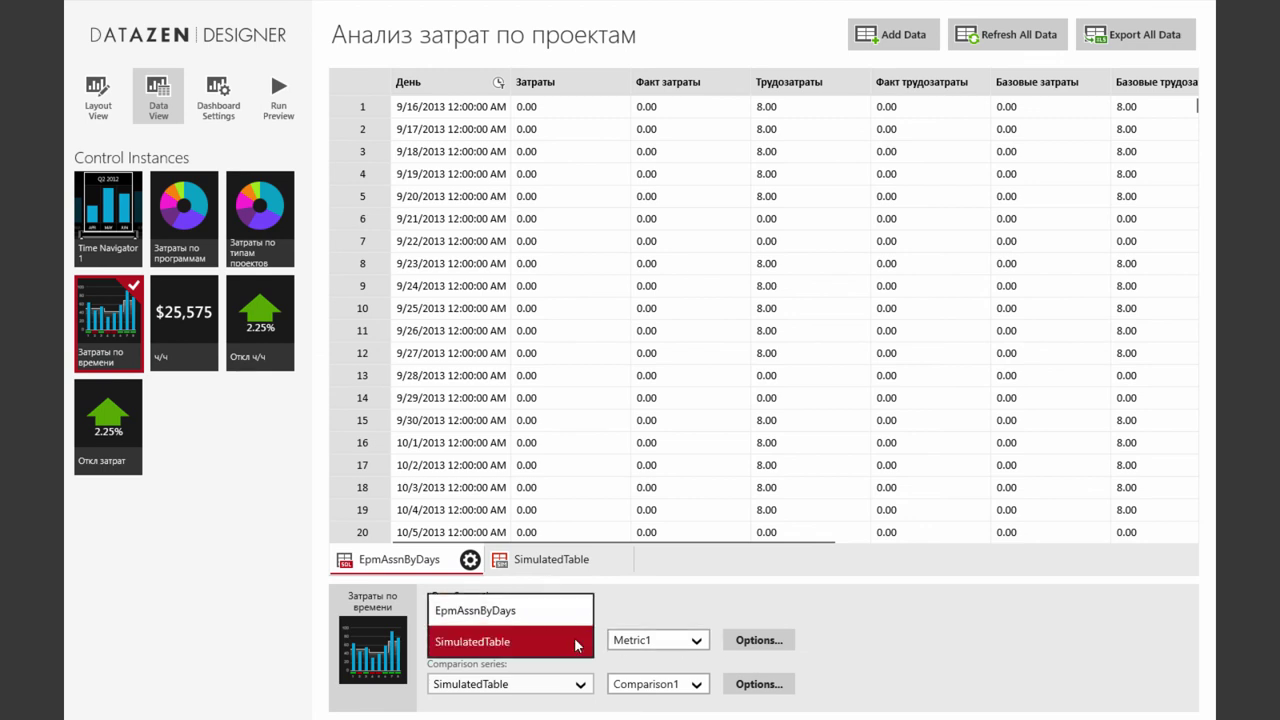
{"action": "left_click", "coordinate": [560, 610]}
{"action": "left_click", "coordinate": [572, 645]}
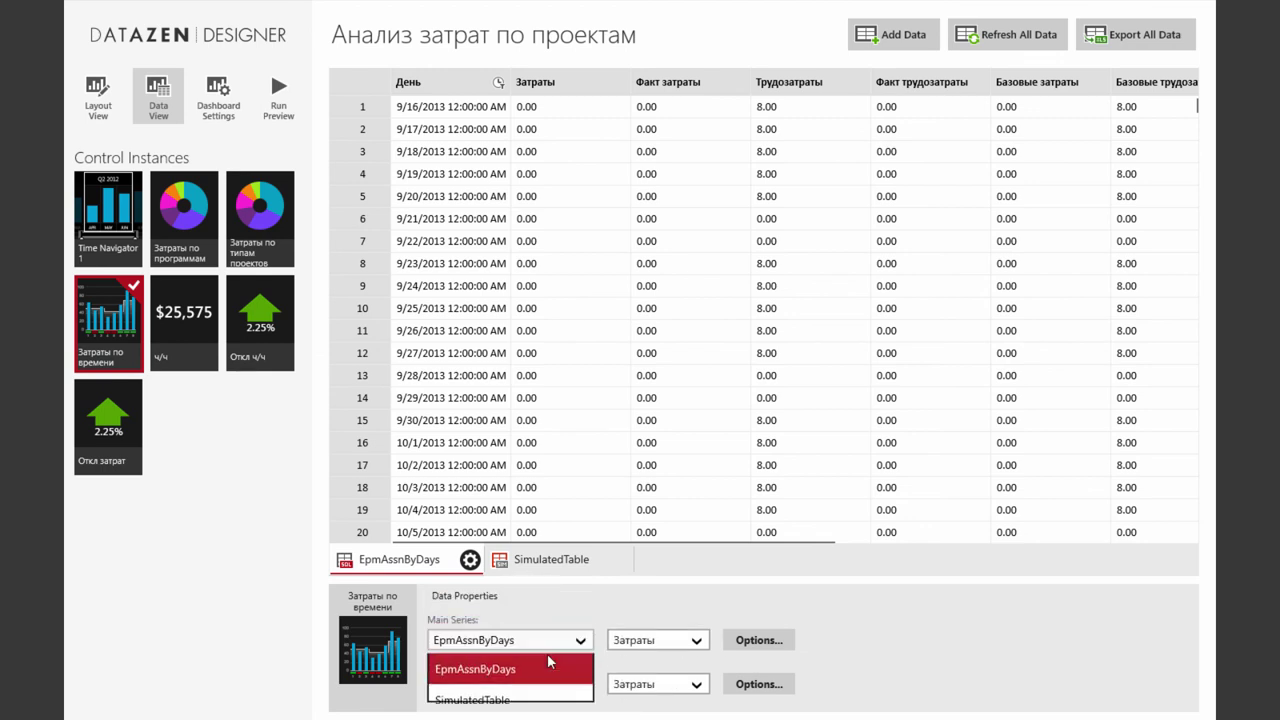
{"action": "left_click", "coordinate": [480, 656]}
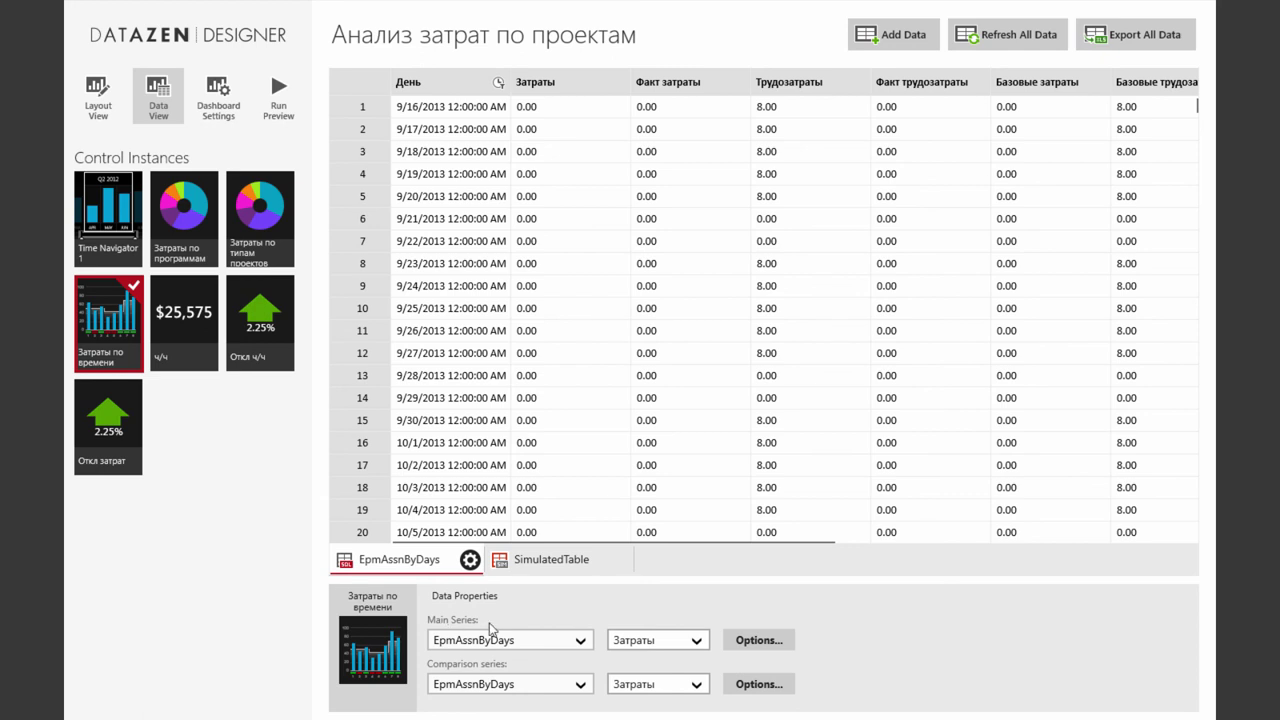
{"action": "left_click", "coordinate": [668, 647]}
{"action": "left_click", "coordinate": [958, 658]}
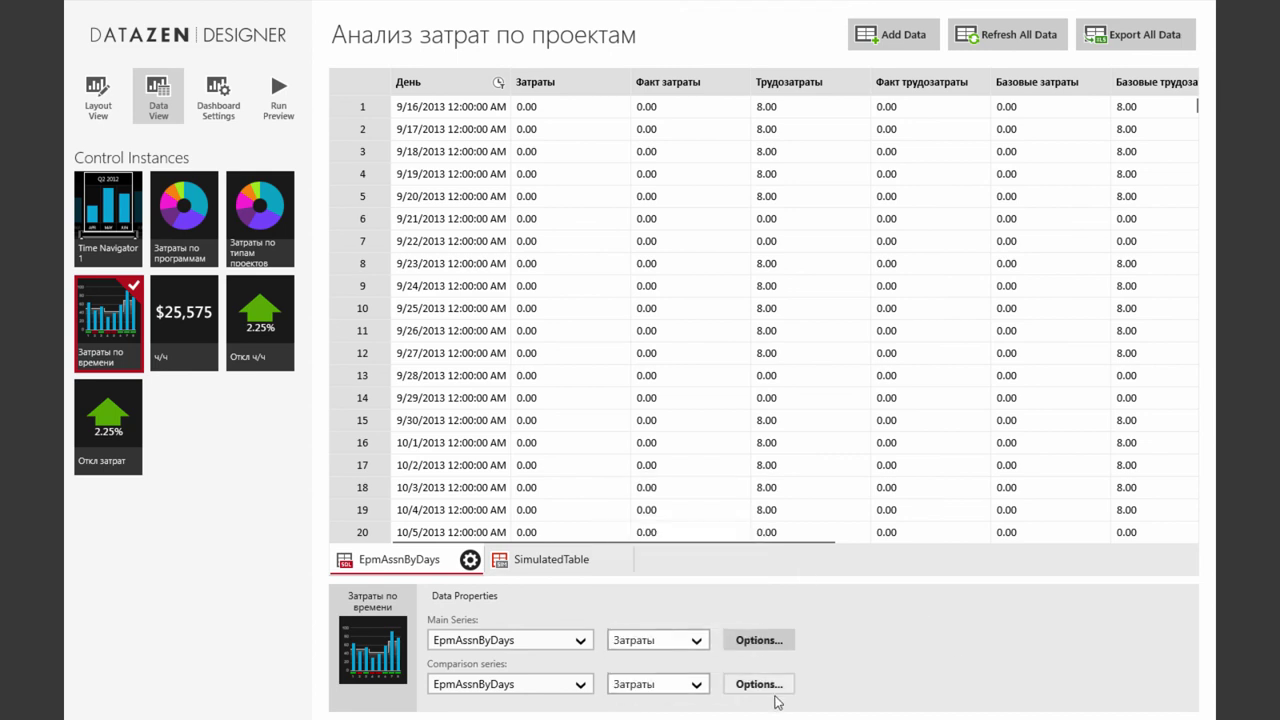
Set the comparison series to Базовые затраты instead of Затраты, and add a second main metric
{"action": "left_click", "coordinate": [698, 687]}
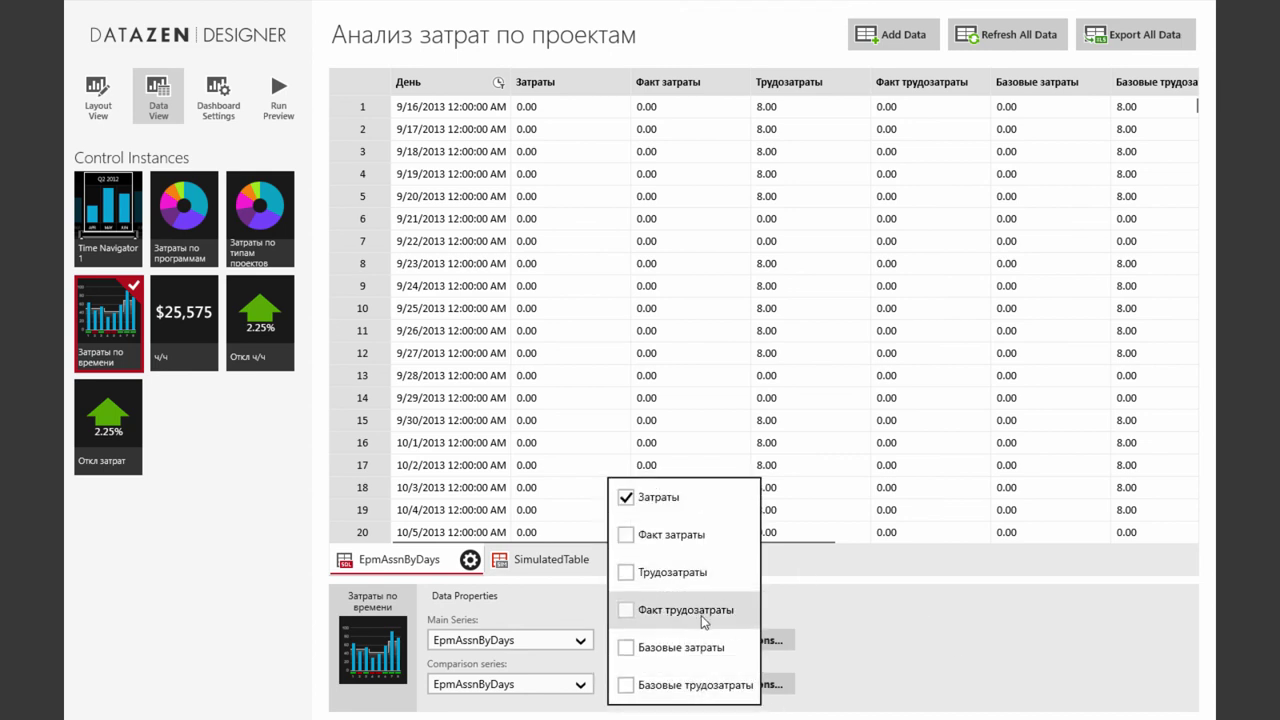
{"action": "left_click", "coordinate": [627, 647]}
{"action": "left_click", "coordinate": [892, 660]}
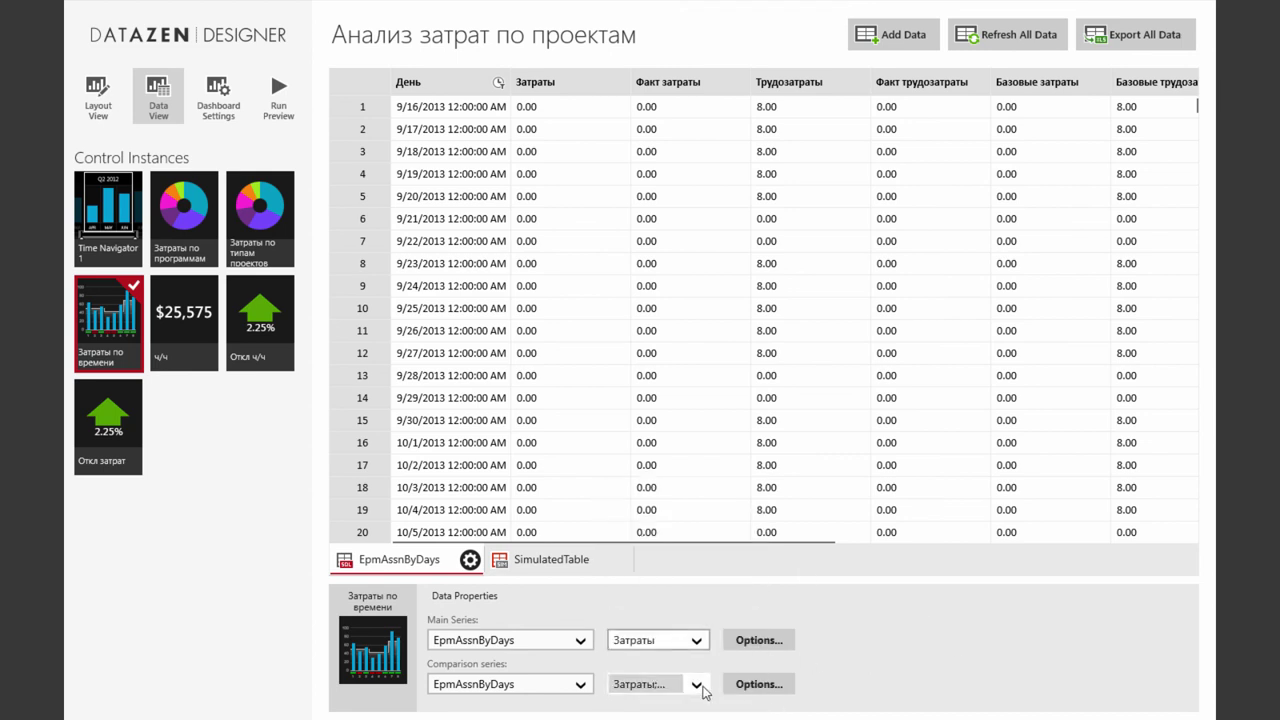
{"action": "left_click", "coordinate": [697, 684]}
{"action": "left_click", "coordinate": [627, 500]}
{"action": "left_click", "coordinate": [834, 657]}
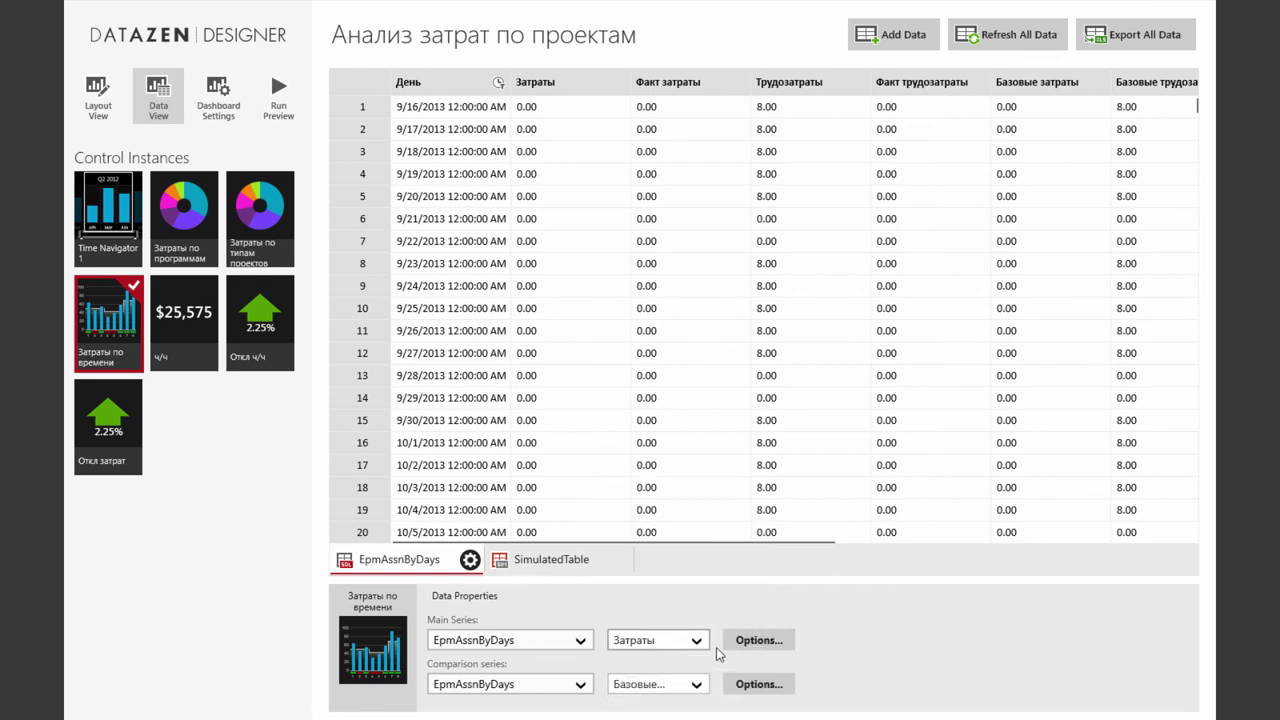
{"action": "left_click", "coordinate": [698, 643]}
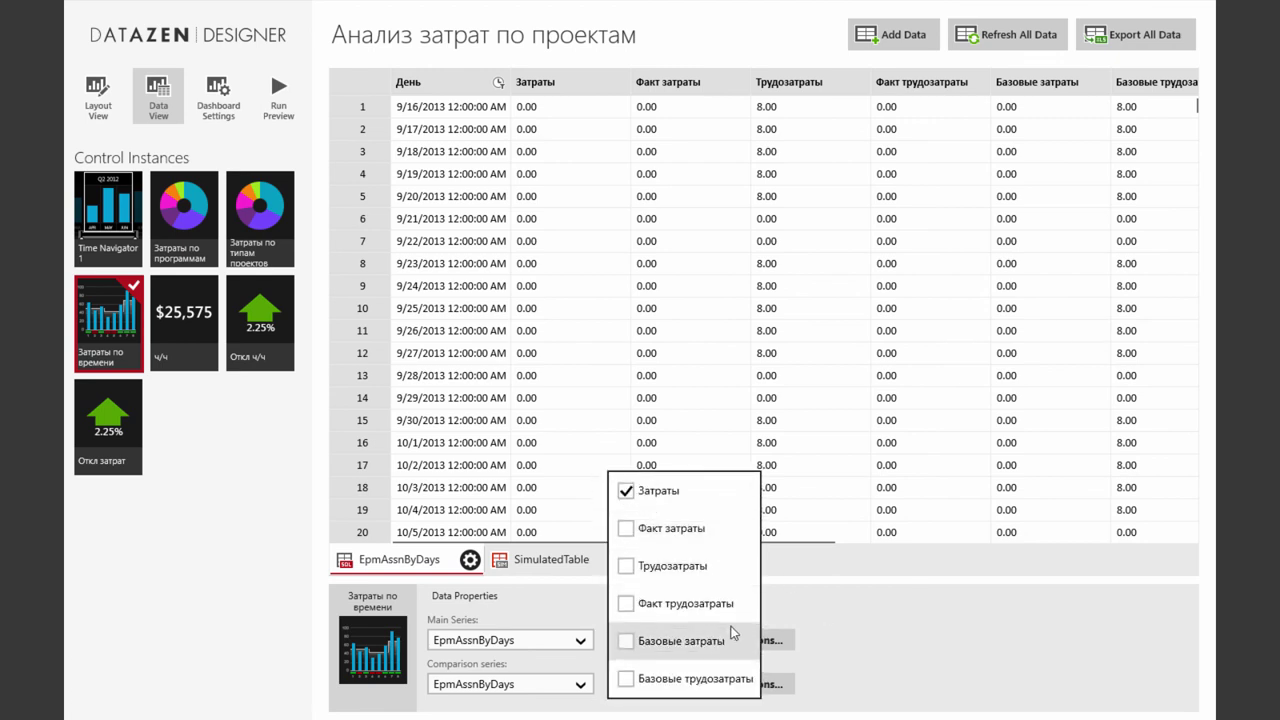
{"action": "left_click", "coordinate": [627, 528]}
{"action": "left_click", "coordinate": [862, 649]}
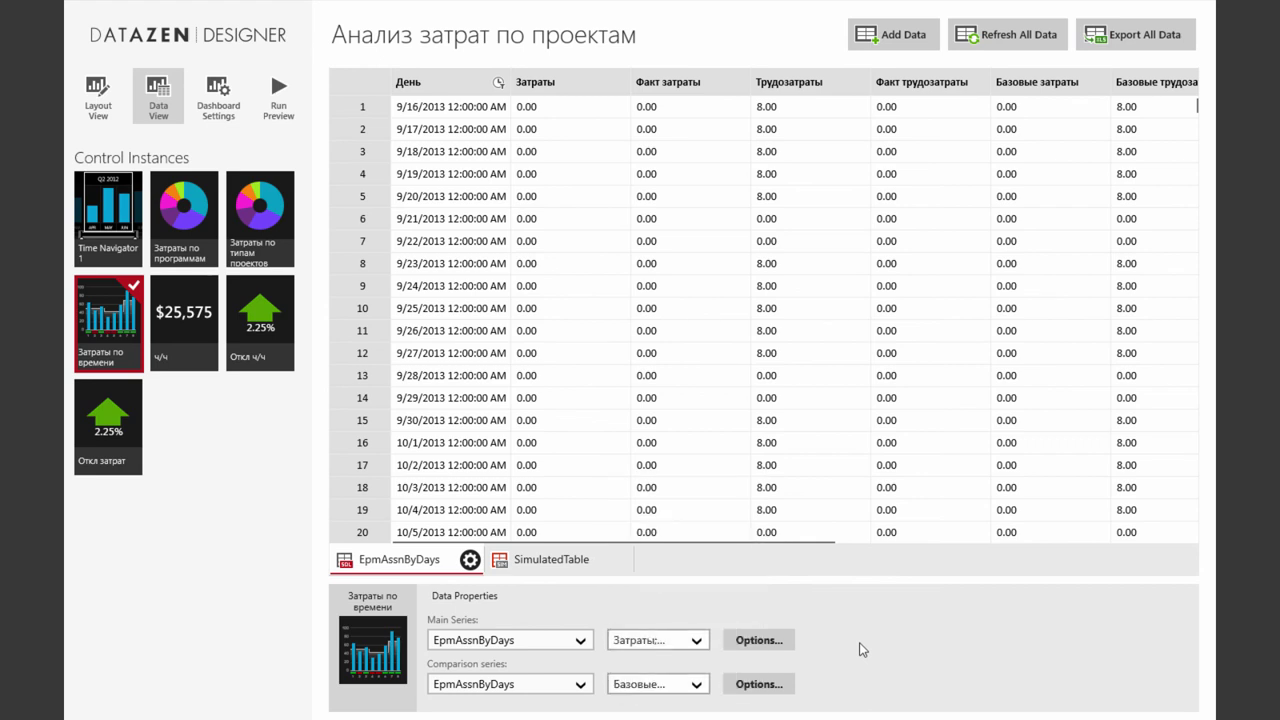
Filter both the main and comparison series by Time Navigator 1
{"action": "left_click", "coordinate": [765, 641]}
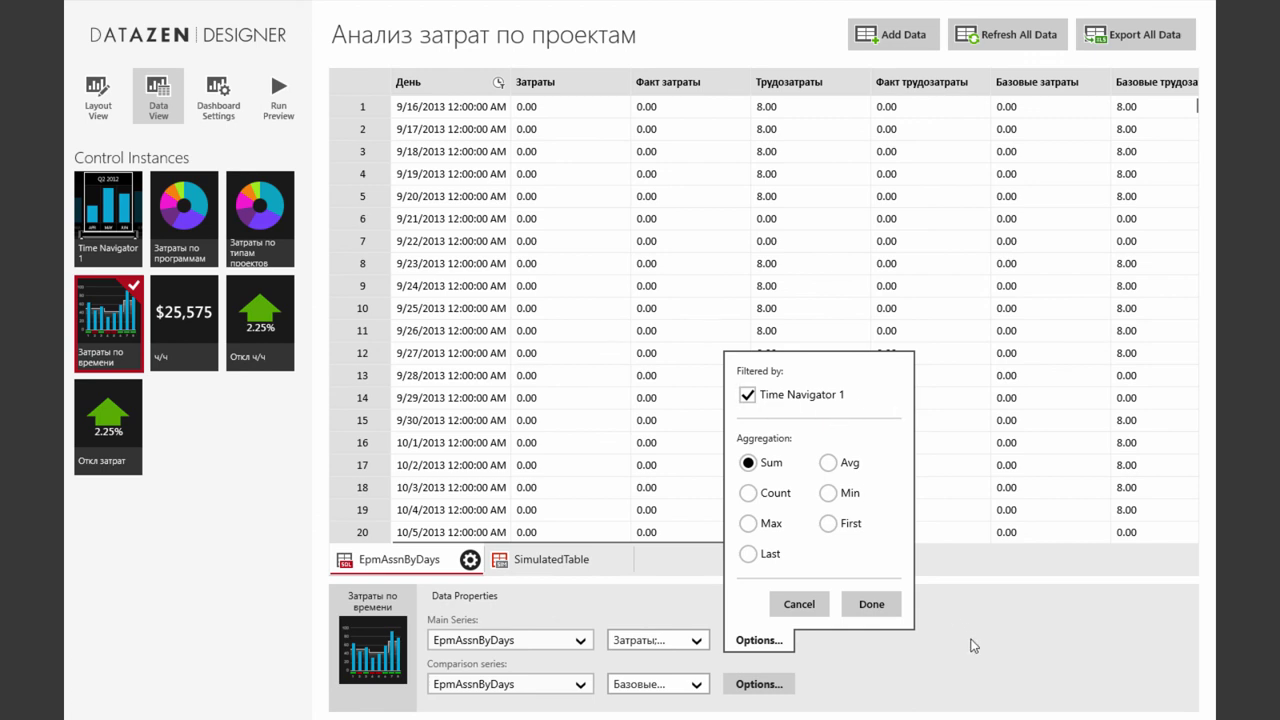
{"action": "left_click", "coordinate": [759, 684]}
{"action": "left_click", "coordinate": [759, 684]}
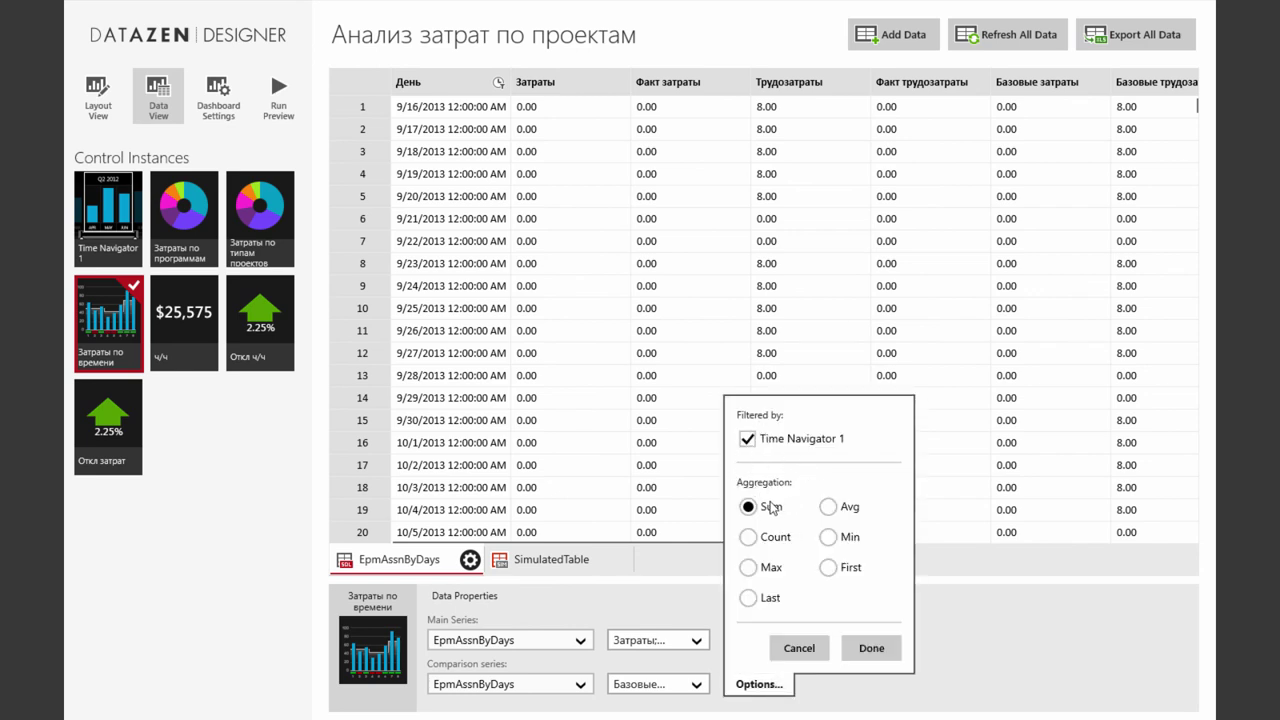
{"action": "left_click", "coordinate": [871, 648]}
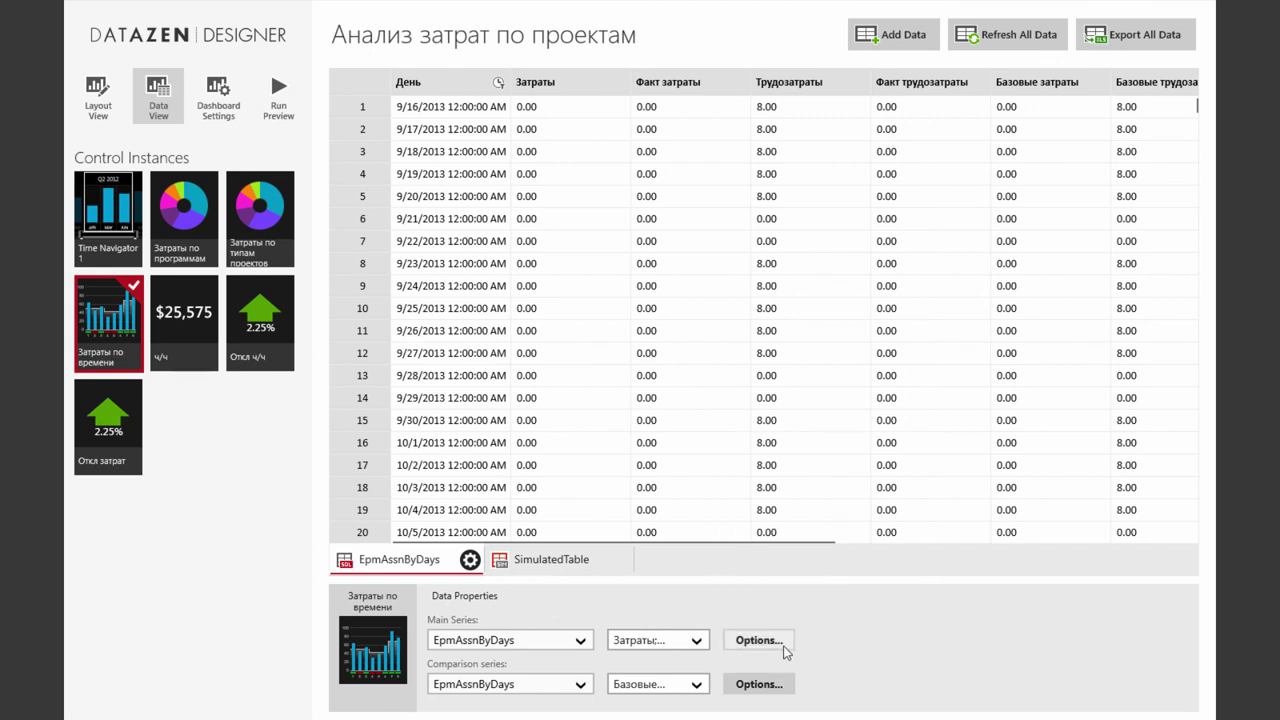
{"action": "left_click", "coordinate": [784, 645]}
{"action": "left_click", "coordinate": [851, 613]}
{"action": "left_click", "coordinate": [180, 320]}
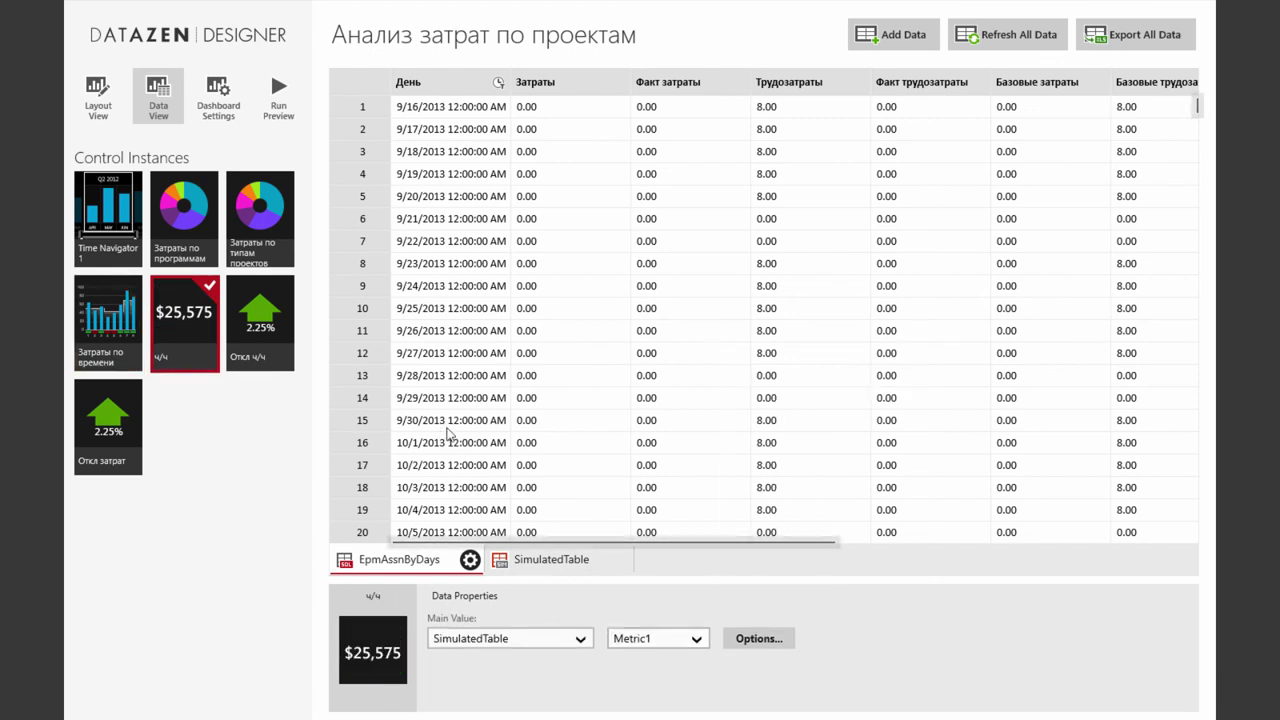
Show EpmAssnByDays / Трудозатраты in the ч/ч number, filtered by Time Navigator 1
{"action": "left_click", "coordinate": [578, 638]}
{"action": "left_click", "coordinate": [500, 604]}
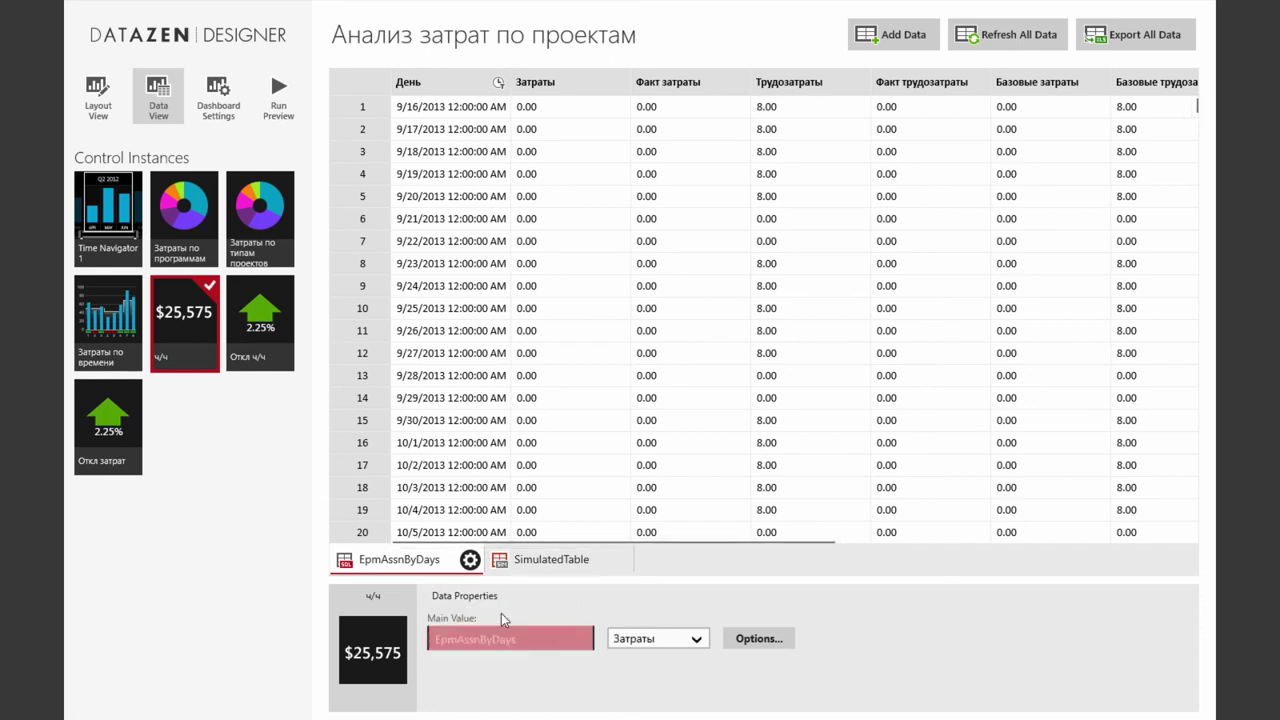
{"action": "left_click", "coordinate": [628, 640]}
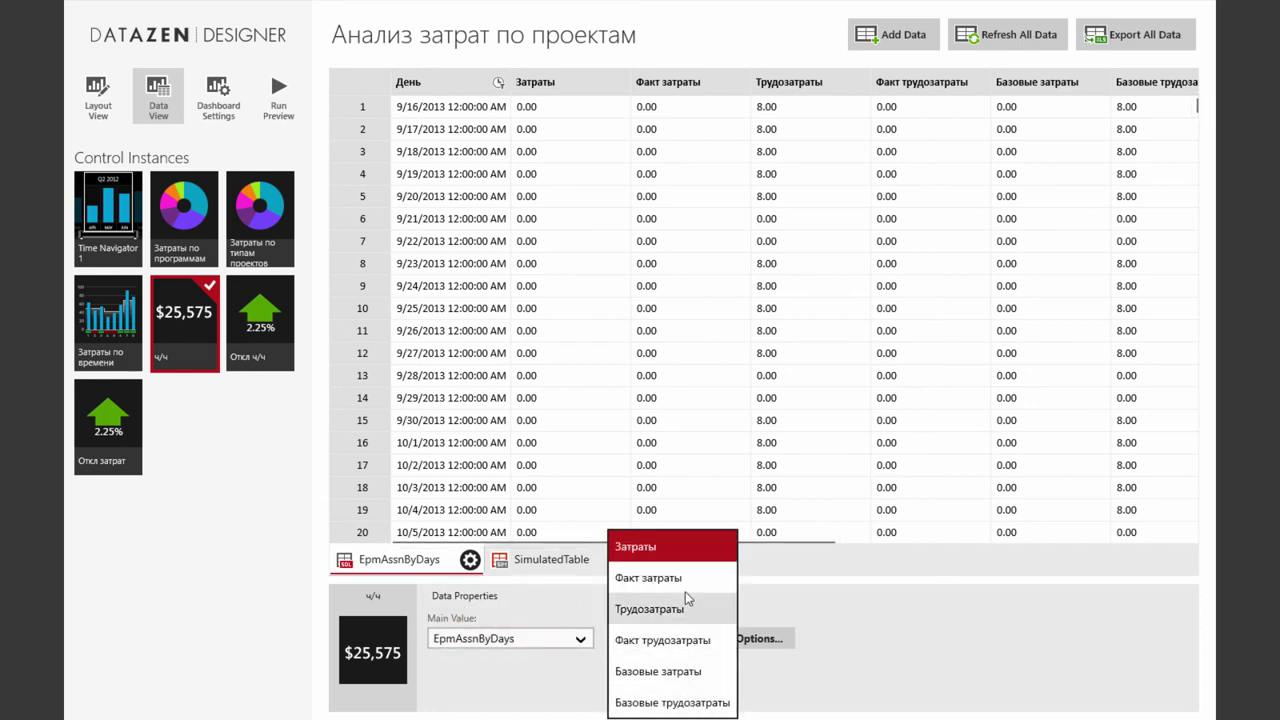
{"action": "left_click", "coordinate": [687, 605]}
{"action": "left_click", "coordinate": [759, 638]}
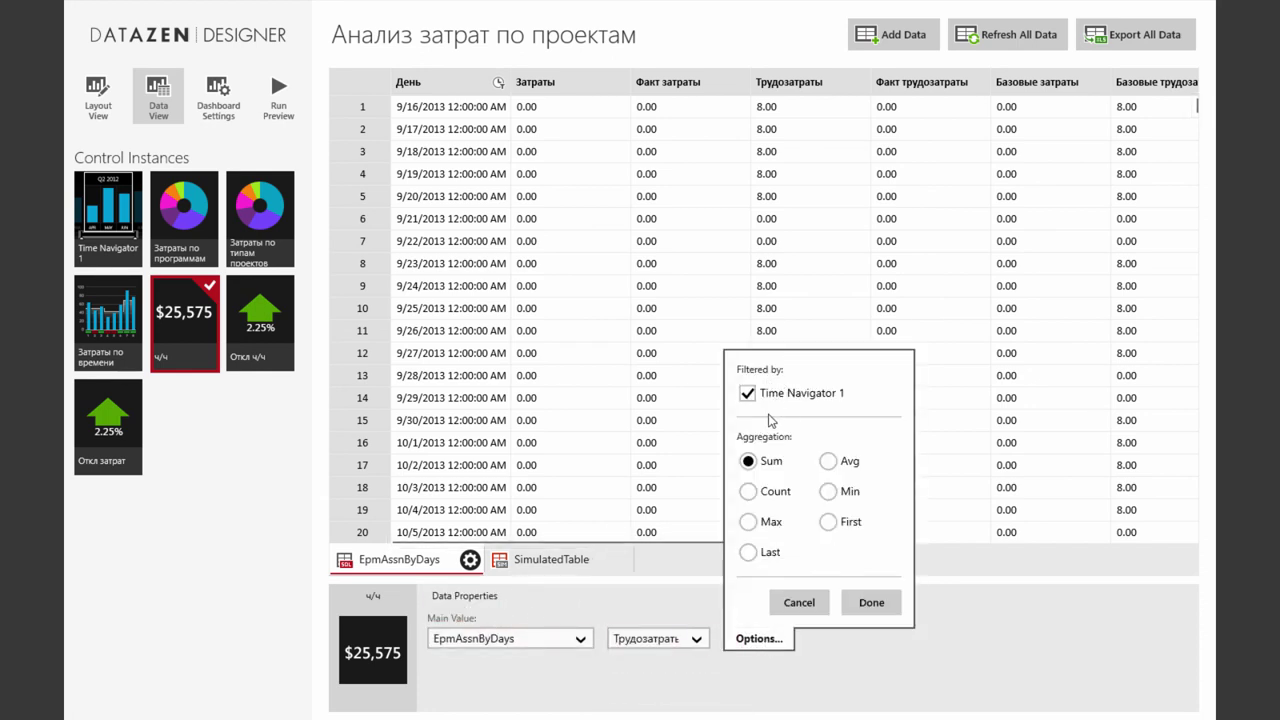
{"action": "left_click", "coordinate": [871, 602]}
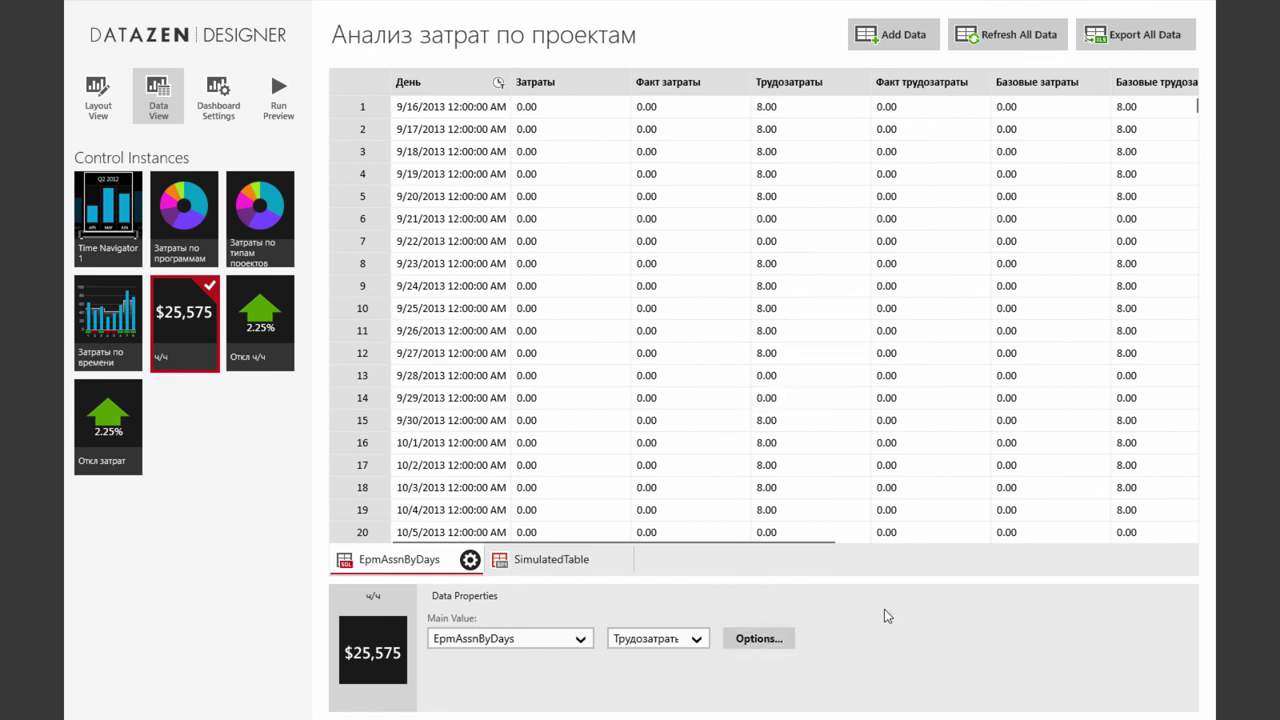
Set Откл ч/ч to compare EpmAssnByDays Трудозатраты against Базовые трудозатраты
{"action": "left_click", "coordinate": [263, 332]}
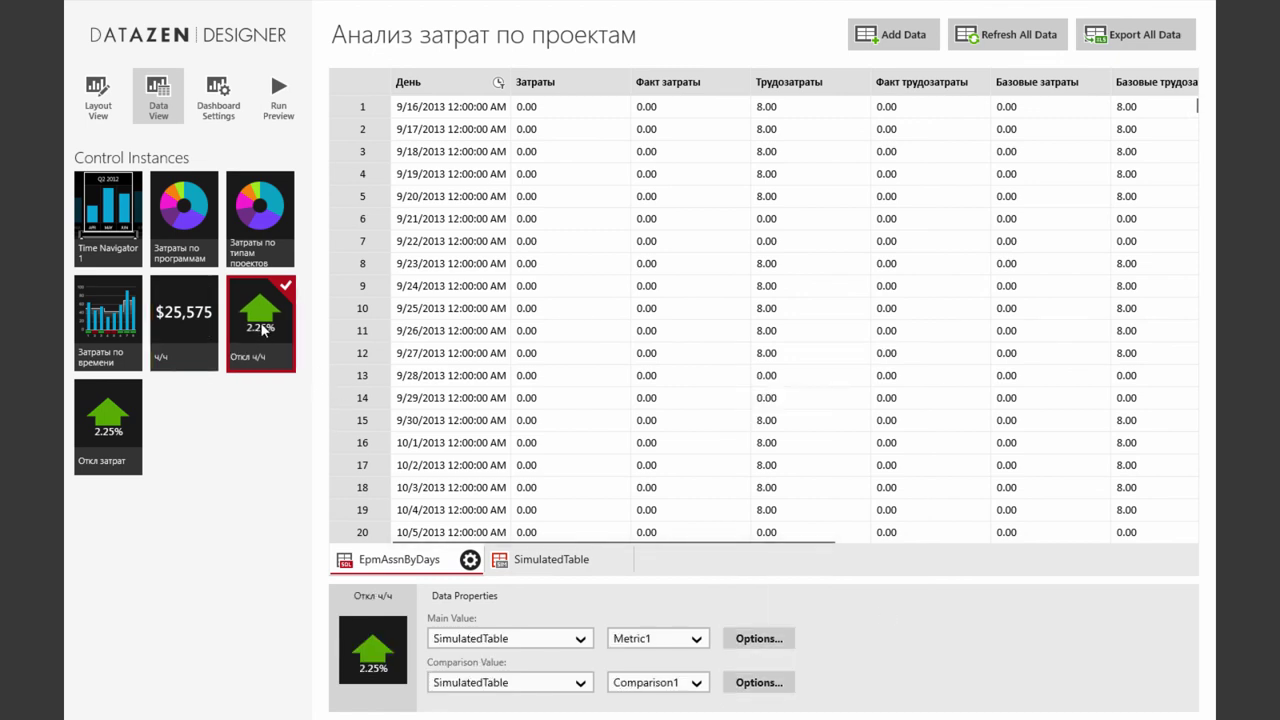
{"action": "left_click", "coordinate": [585, 640]}
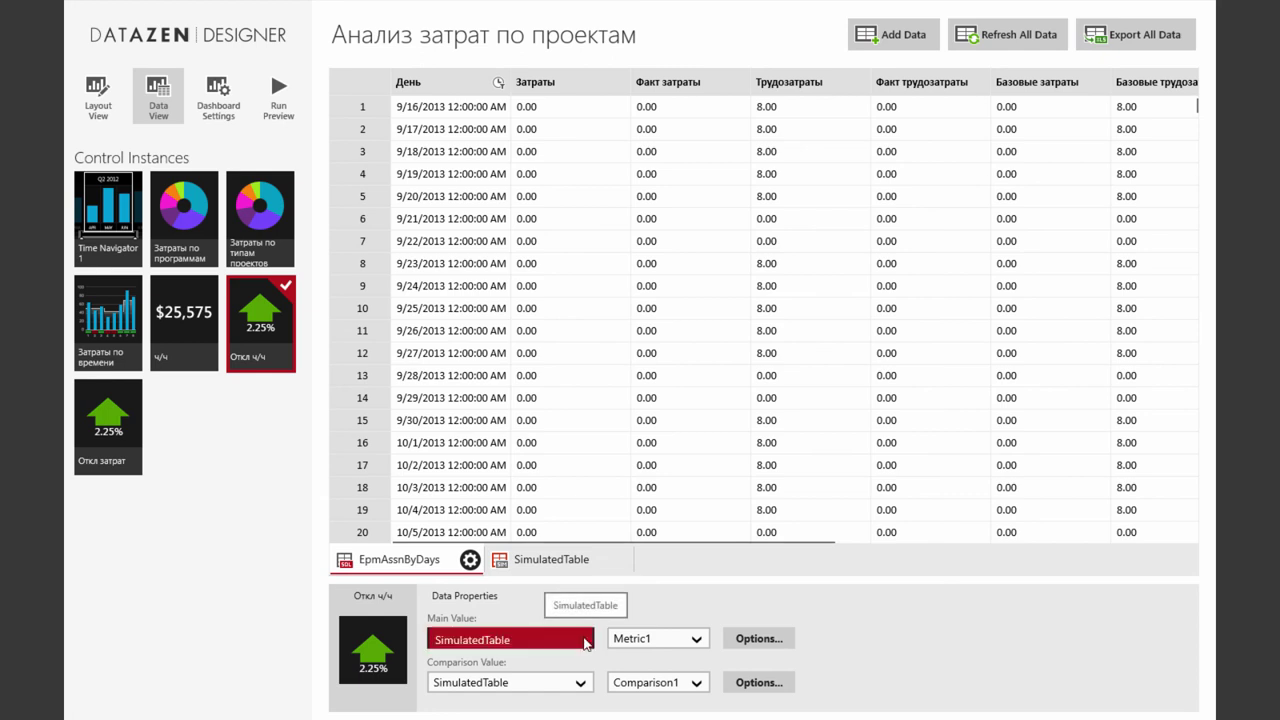
{"action": "left_click", "coordinate": [578, 608]}
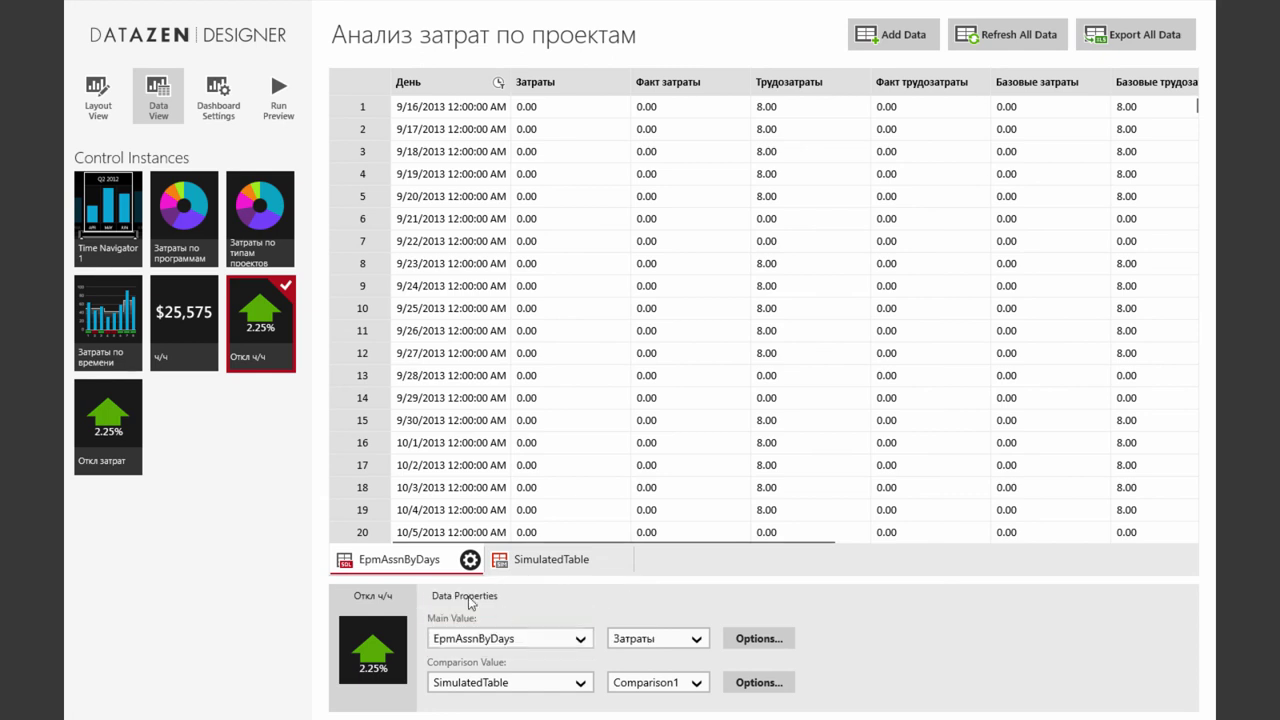
{"action": "left_click", "coordinate": [577, 682]}
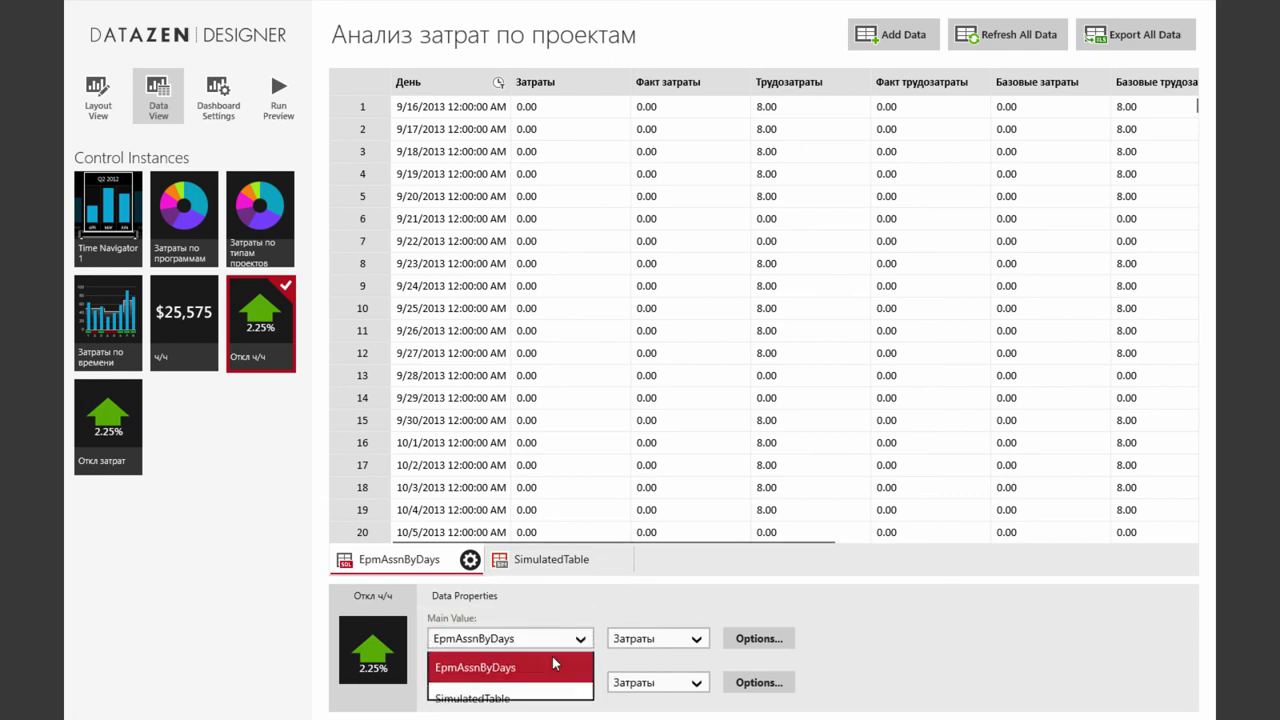
{"action": "left_click", "coordinate": [560, 655]}
{"action": "left_click", "coordinate": [695, 642]}
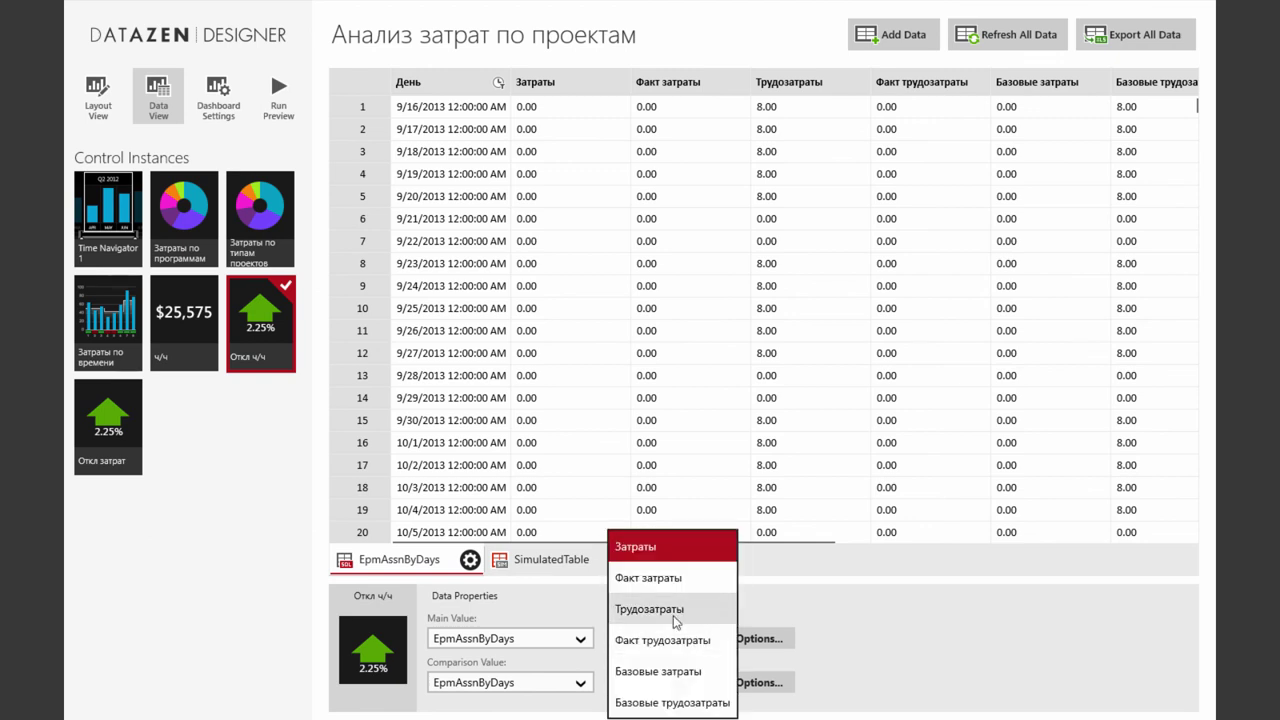
{"action": "left_click", "coordinate": [700, 608]}
{"action": "left_click", "coordinate": [701, 694]}
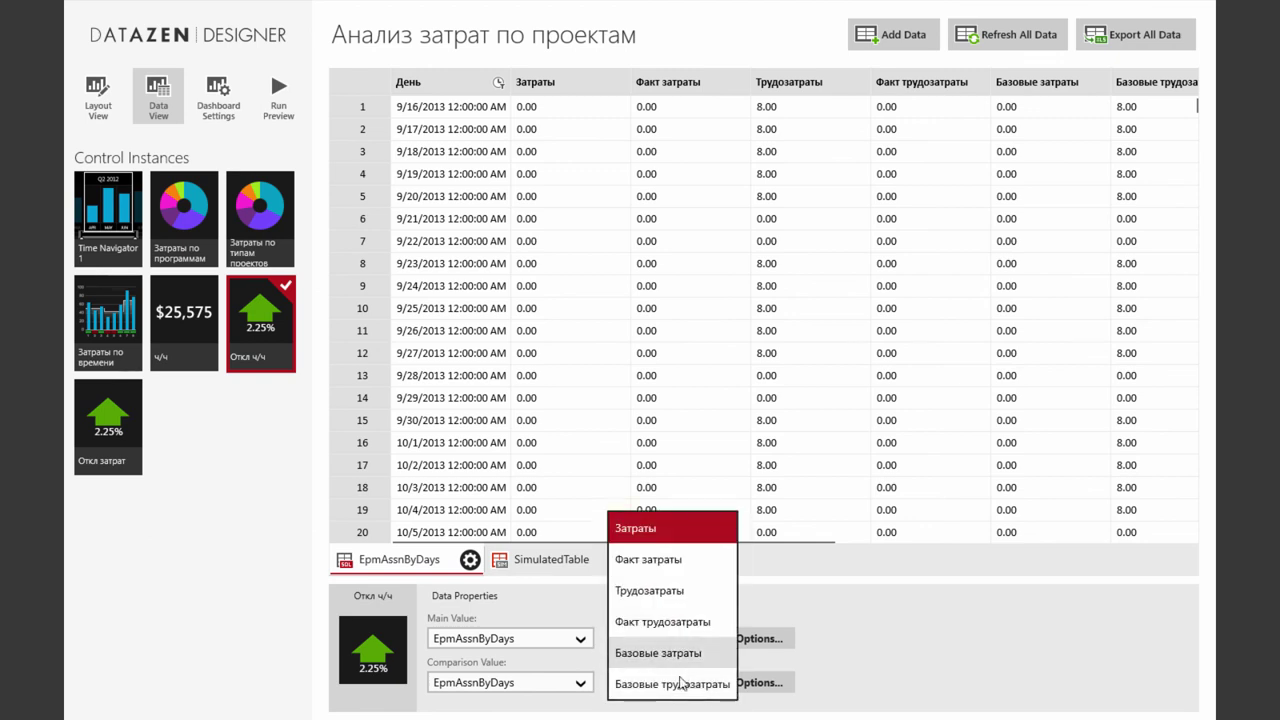
{"action": "left_click", "coordinate": [700, 686]}
Filter both Откл ч/ч values by Time Navigator 1
{"action": "left_click", "coordinate": [758, 636]}
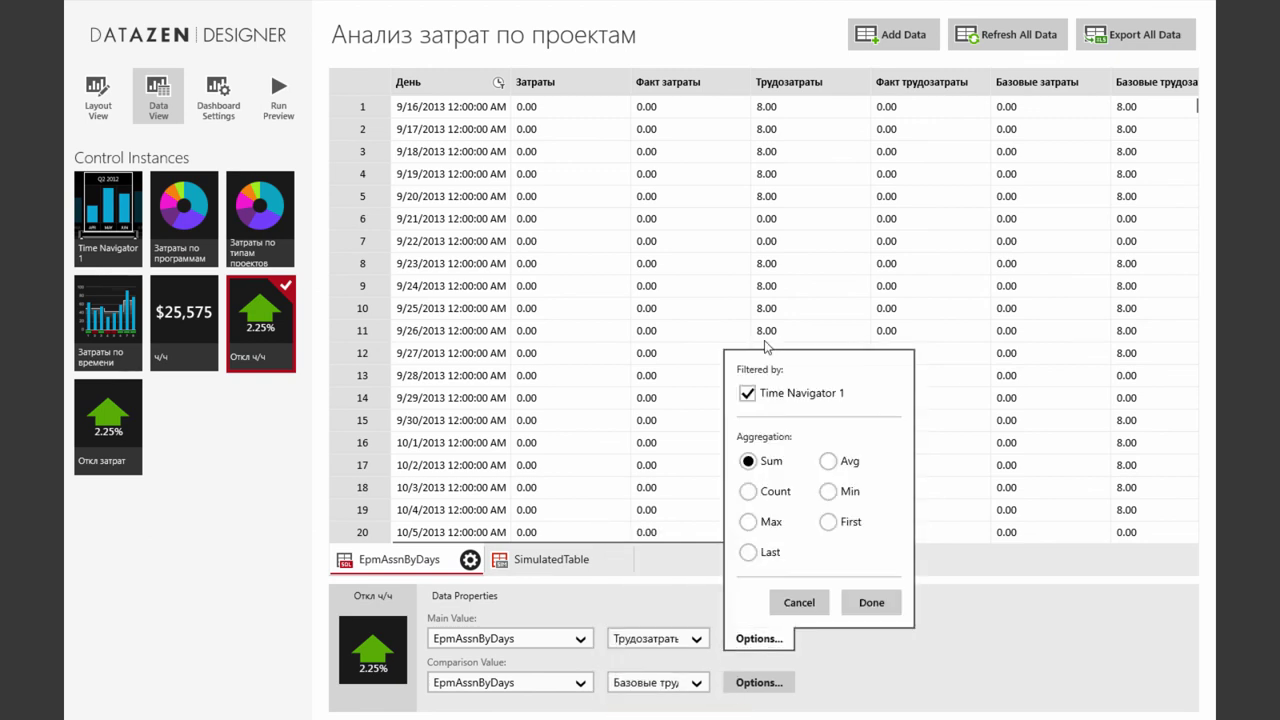
{"action": "left_click", "coordinate": [871, 603]}
{"action": "left_click", "coordinate": [777, 682]}
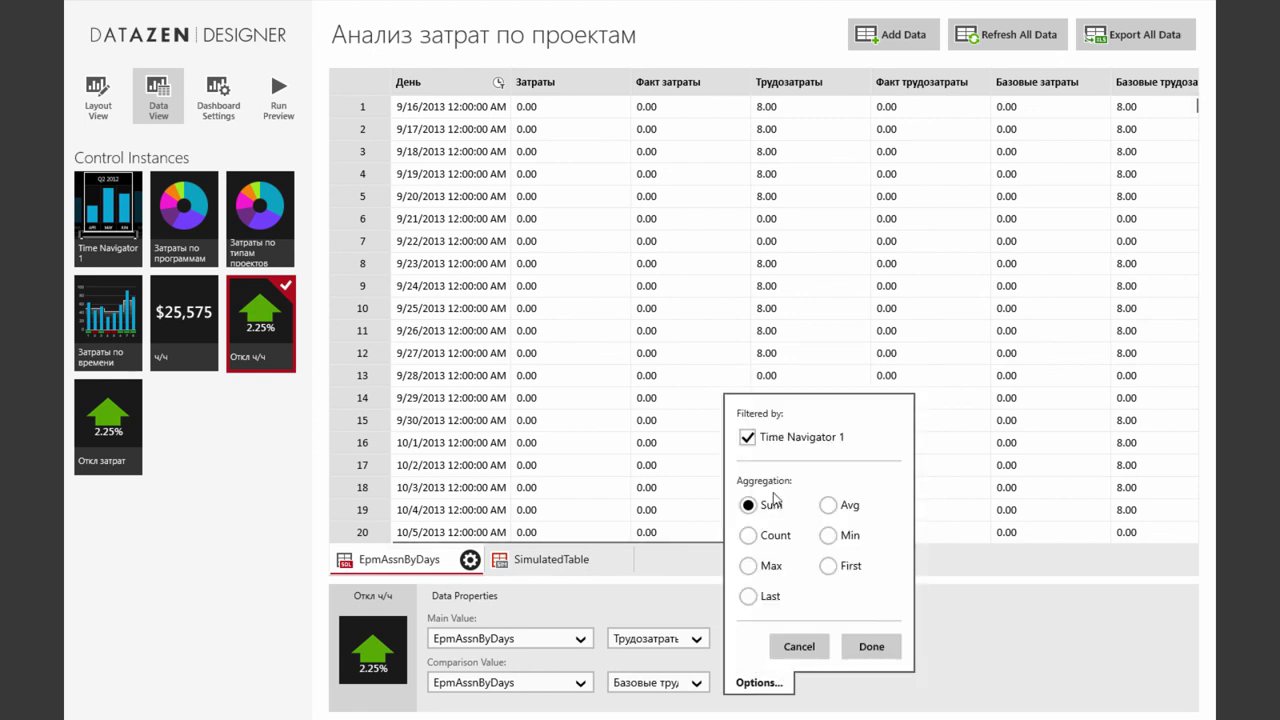
{"action": "left_click", "coordinate": [872, 648]}
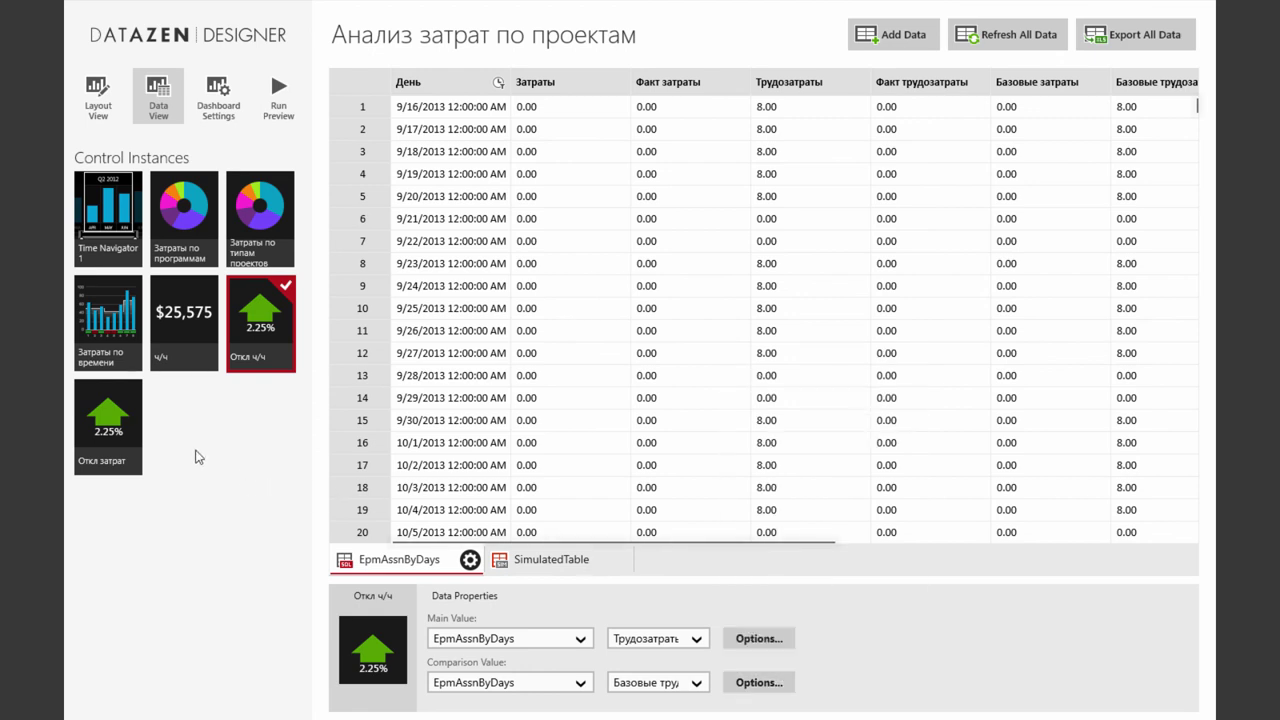
Set Откл затрат to compare EpmAssnByDays Затраты against Базовые затраты
{"action": "left_click", "coordinate": [108, 440]}
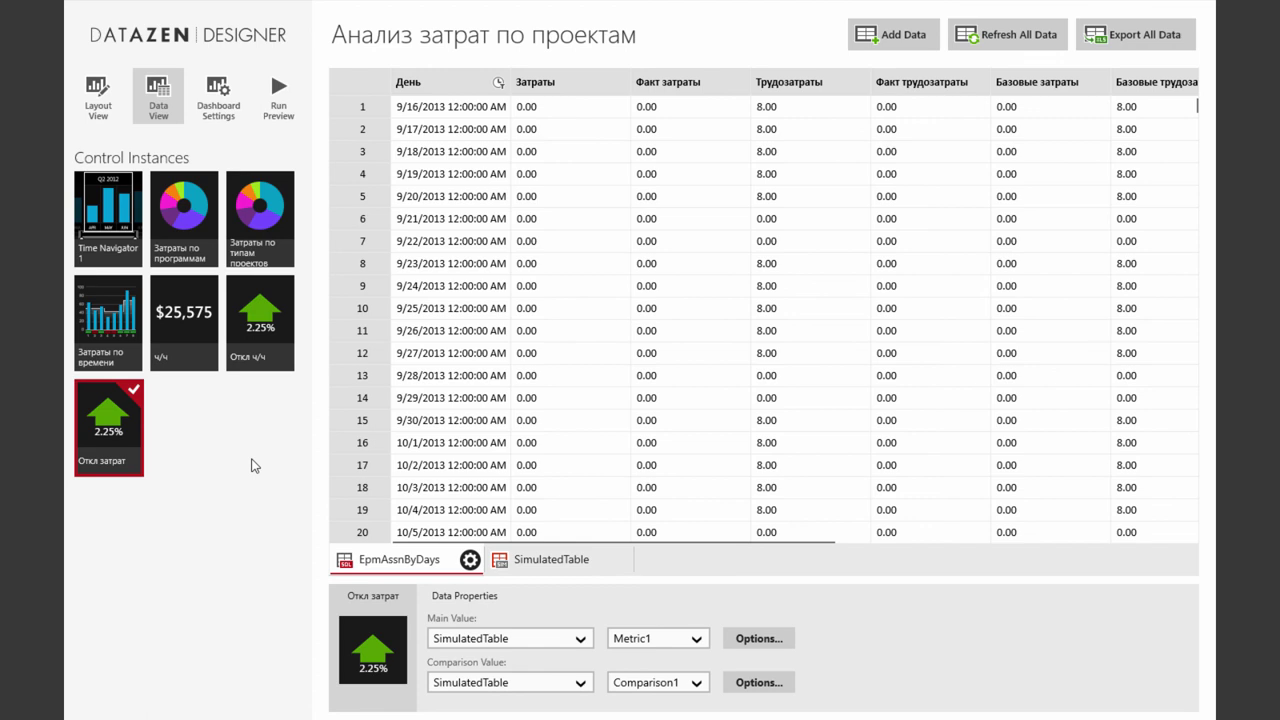
{"action": "left_click", "coordinate": [579, 636]}
{"action": "left_click", "coordinate": [529, 621]}
{"action": "left_click", "coordinate": [571, 684]}
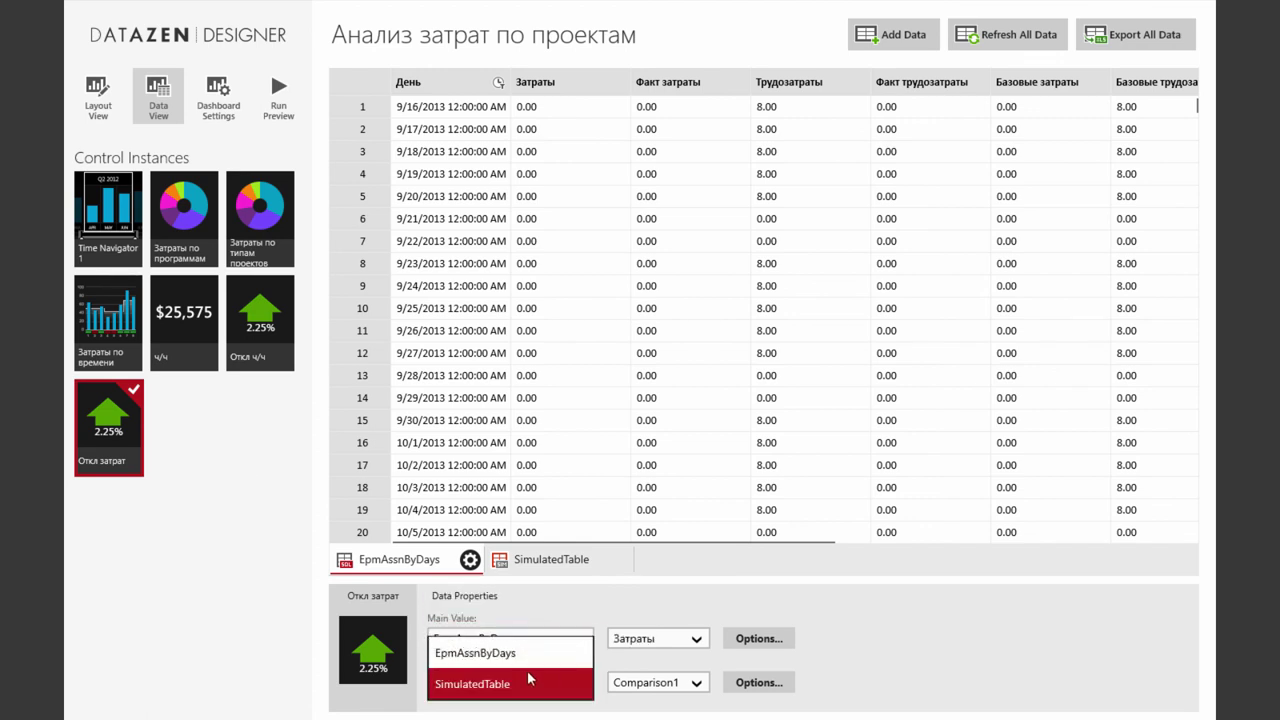
{"action": "left_click", "coordinate": [528, 655]}
{"action": "left_click", "coordinate": [690, 640]}
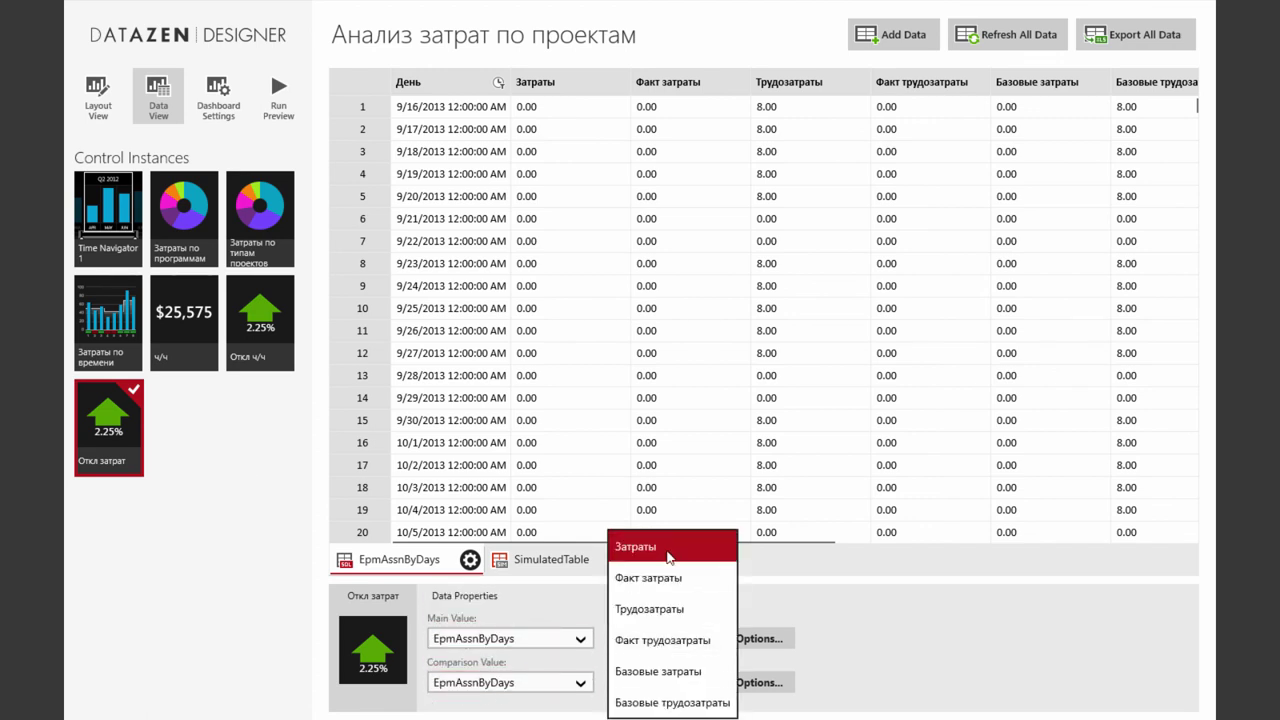
{"action": "left_click", "coordinate": [668, 552]}
{"action": "left_click", "coordinate": [693, 685]}
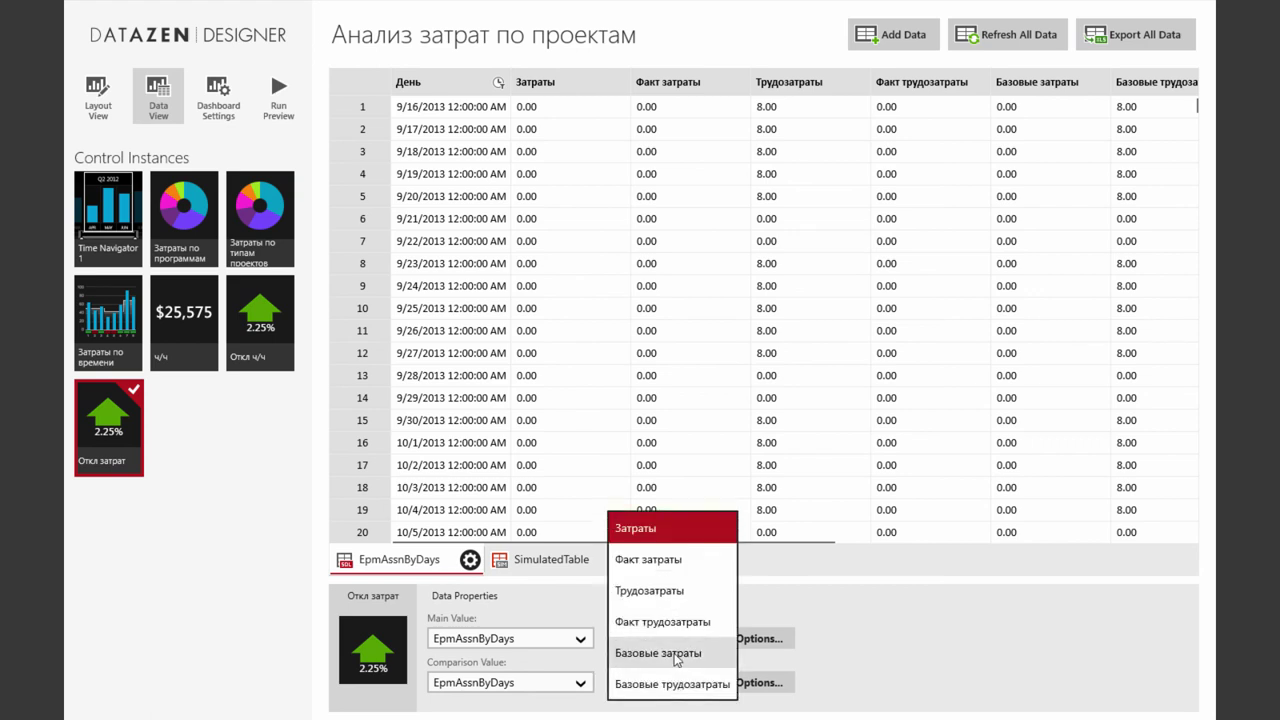
{"action": "left_click", "coordinate": [690, 656]}
Confirm both values' aggregation options and return to Layout View to see 129%
{"action": "left_click", "coordinate": [776, 642]}
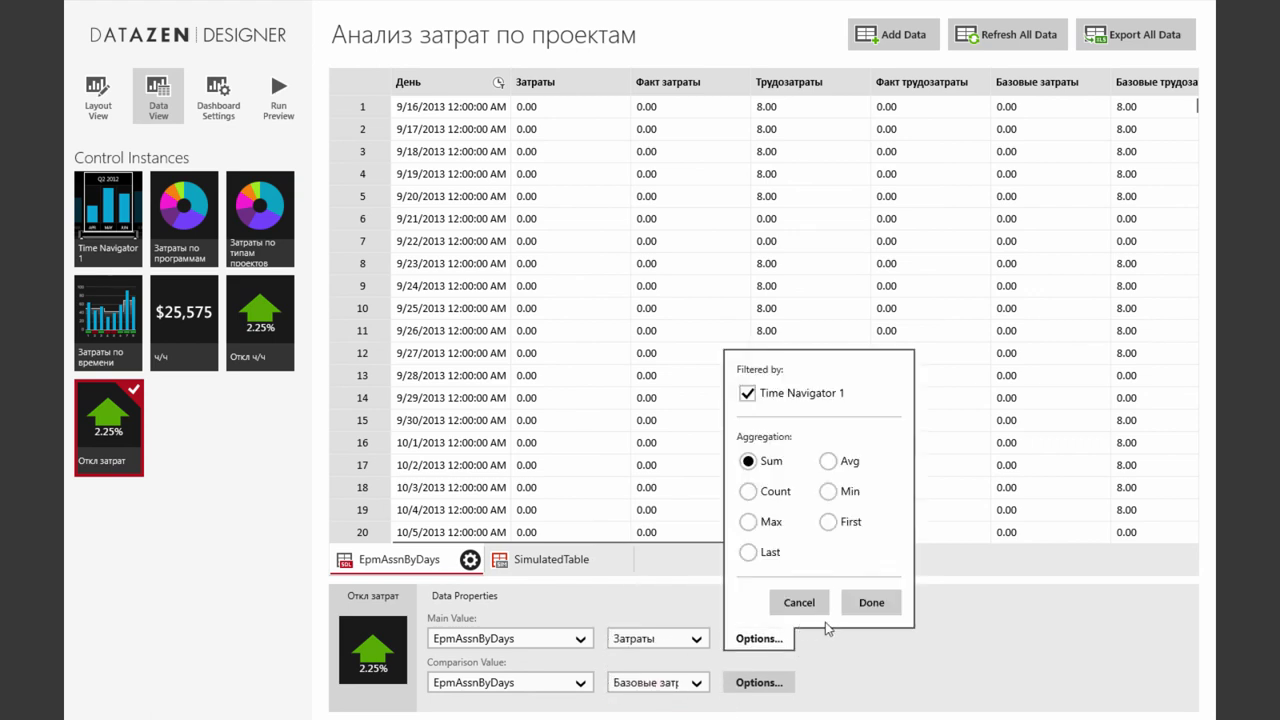
{"action": "left_click", "coordinate": [866, 603]}
{"action": "left_click", "coordinate": [770, 680]}
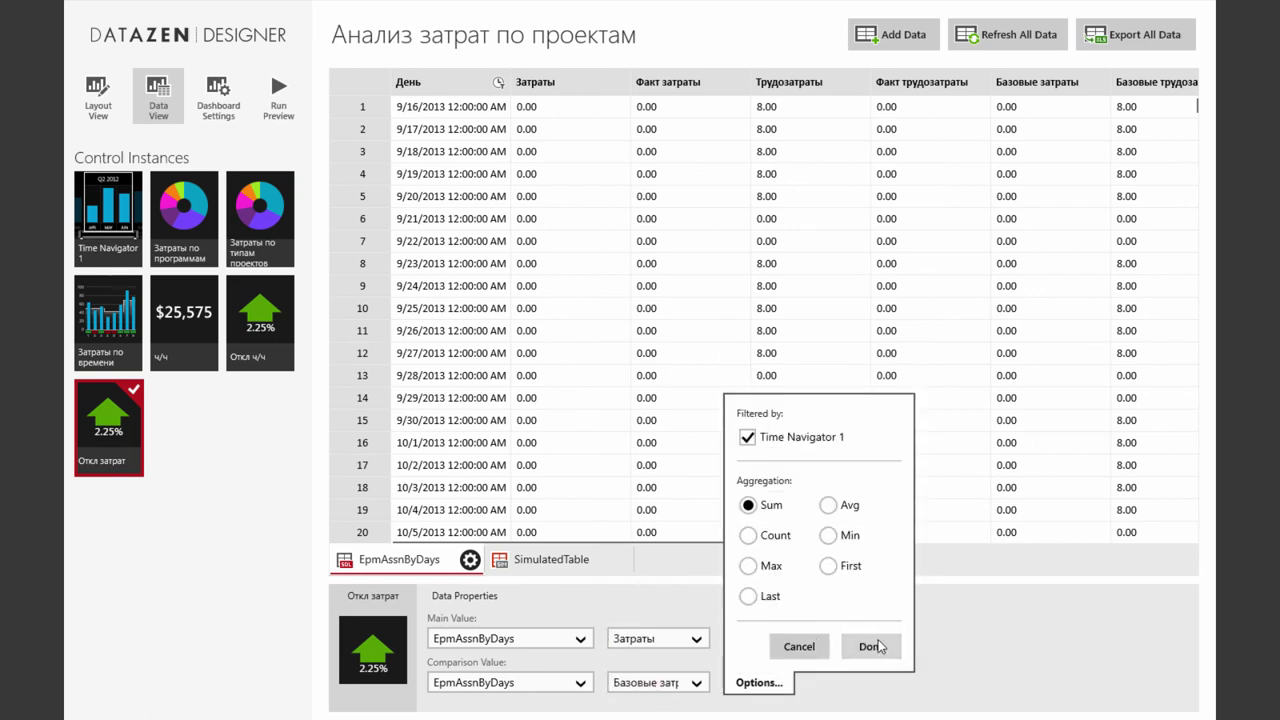
{"action": "left_click", "coordinate": [872, 646]}
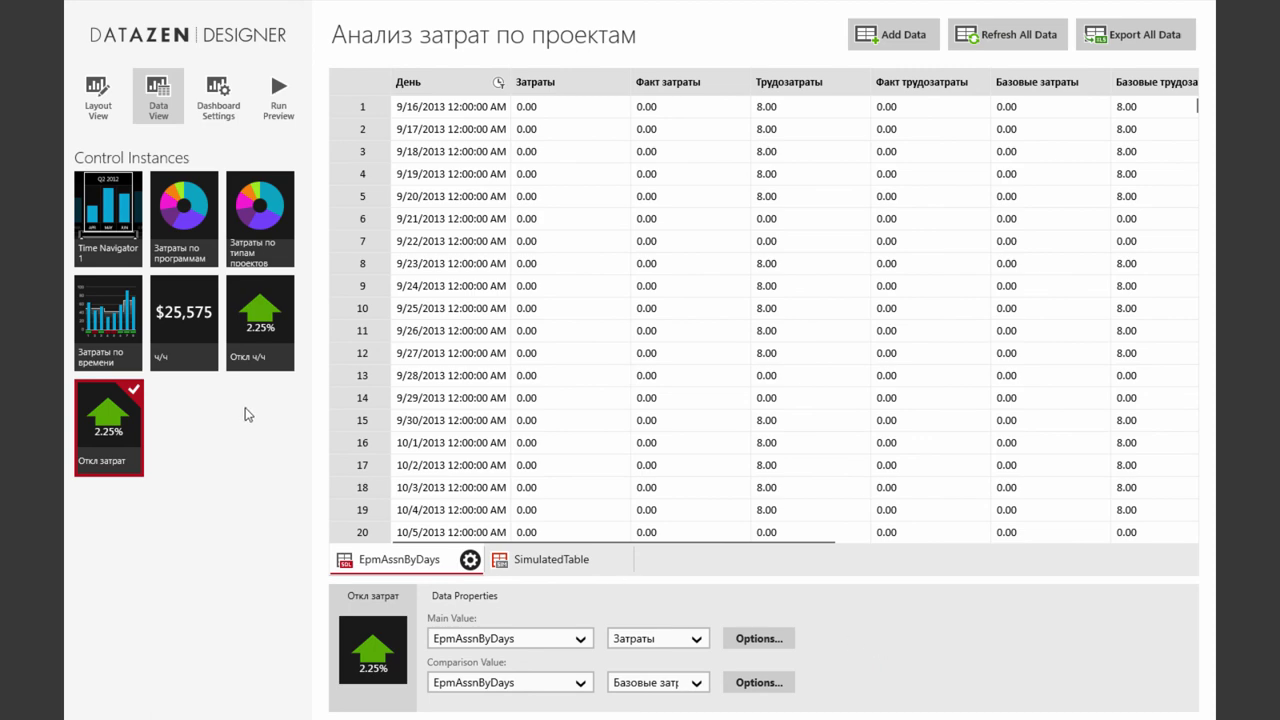
{"action": "left_click", "coordinate": [97, 100]}
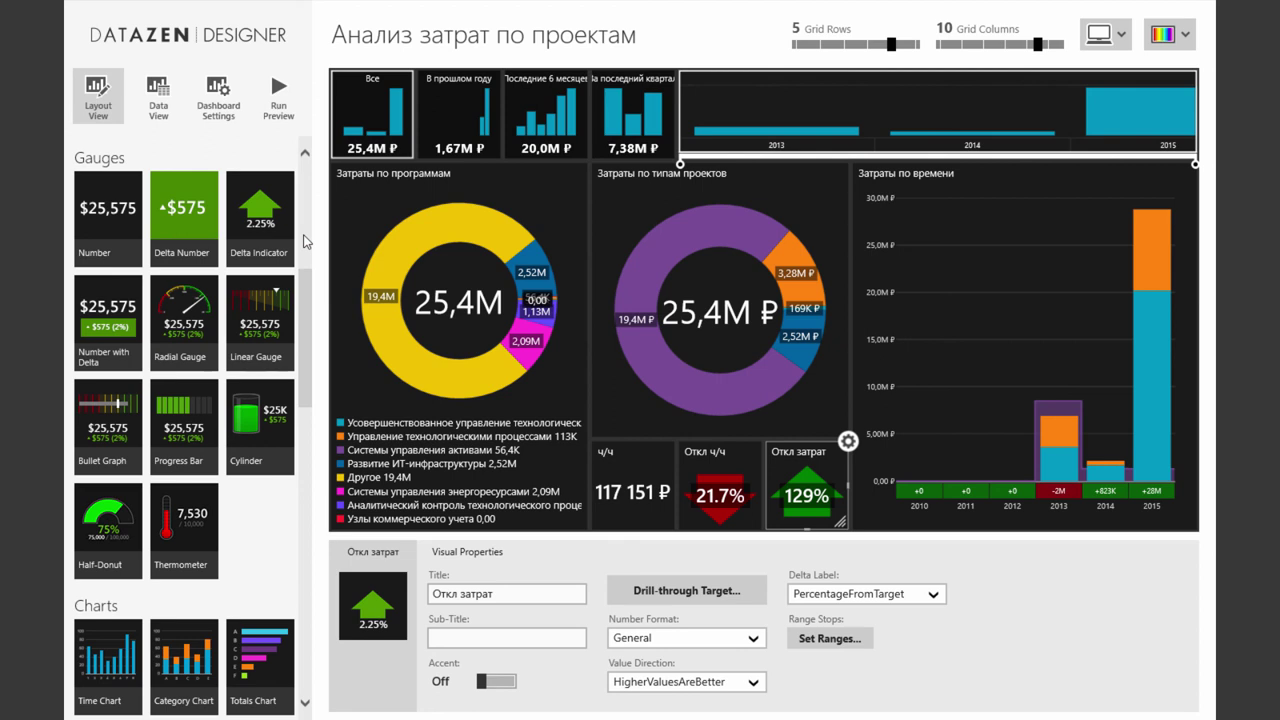
{"action": "left_click", "coordinate": [294, 102]}
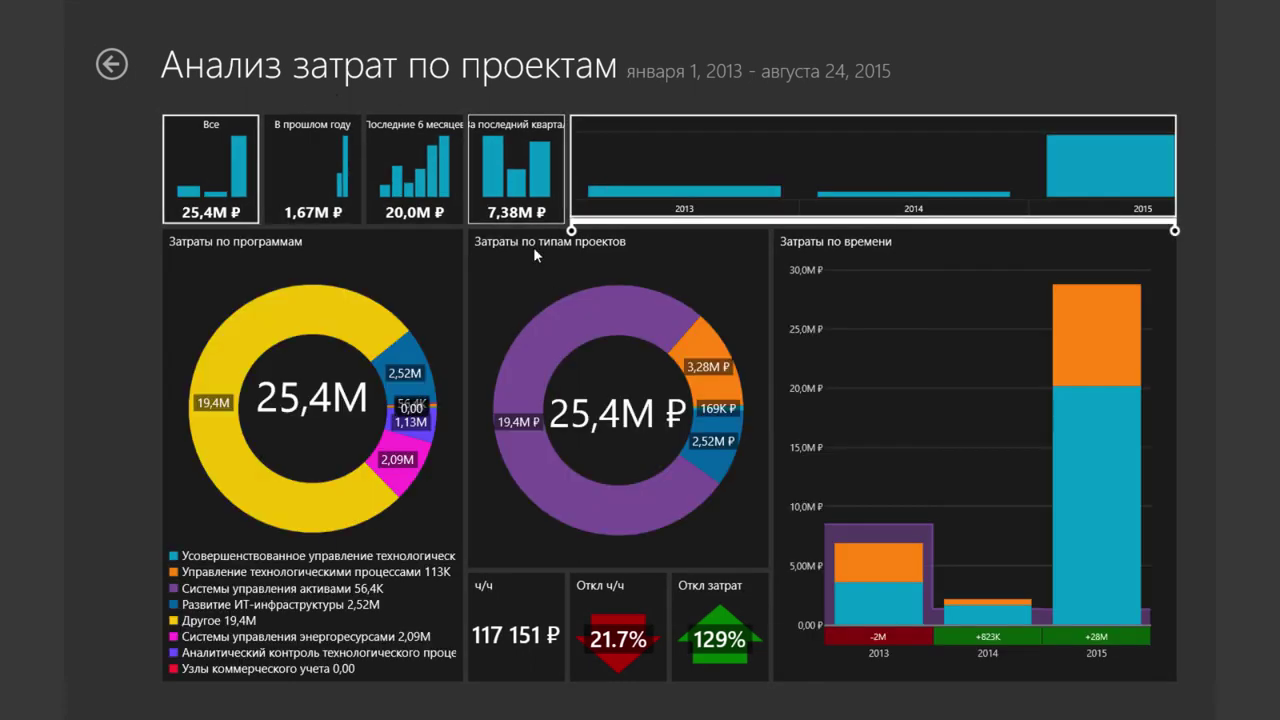
{"action": "mouse_move", "coordinate": [899, 479]}
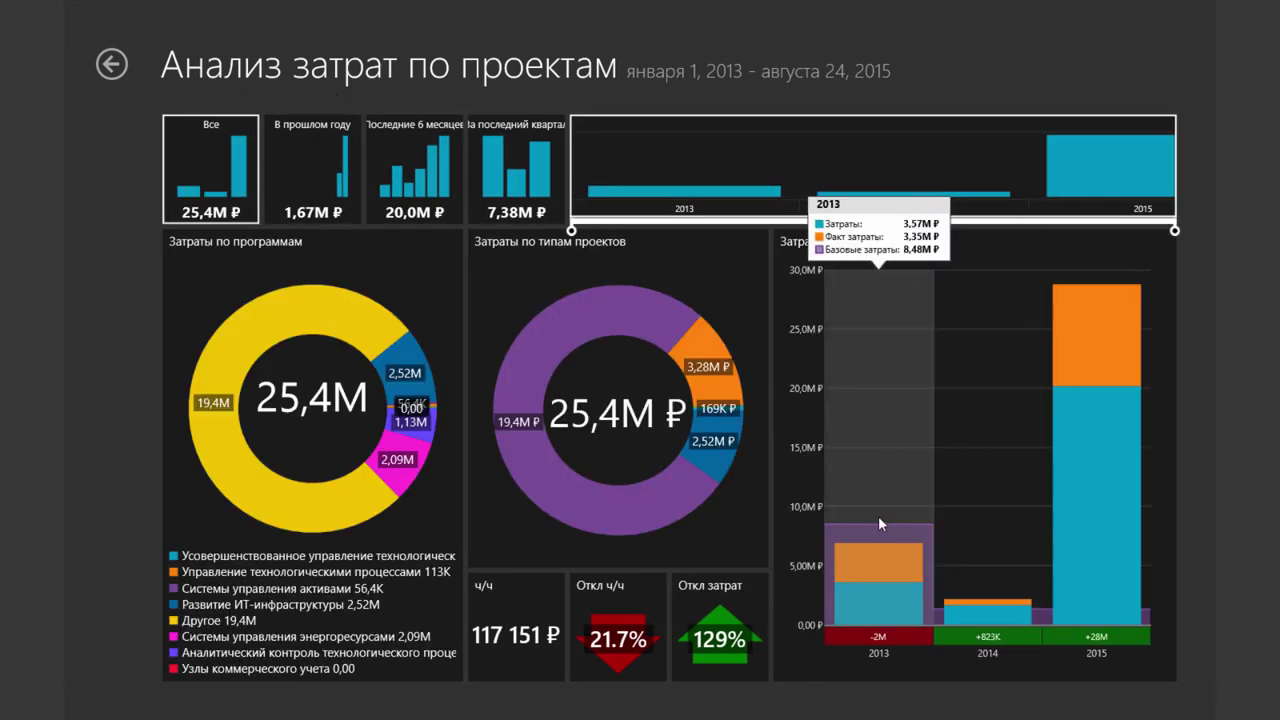
{"action": "mouse_move", "coordinate": [887, 516]}
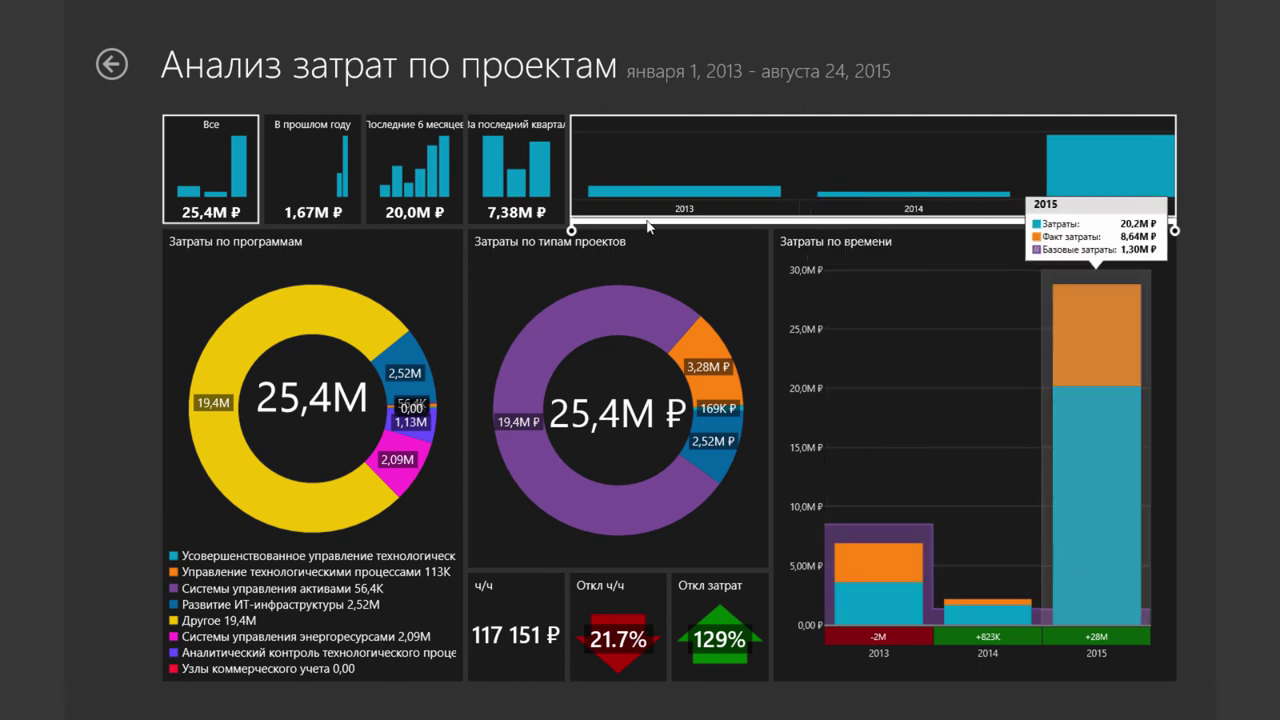
{"action": "left_click_drag", "start_coordinate": [571, 230], "coordinate": [762, 230]}
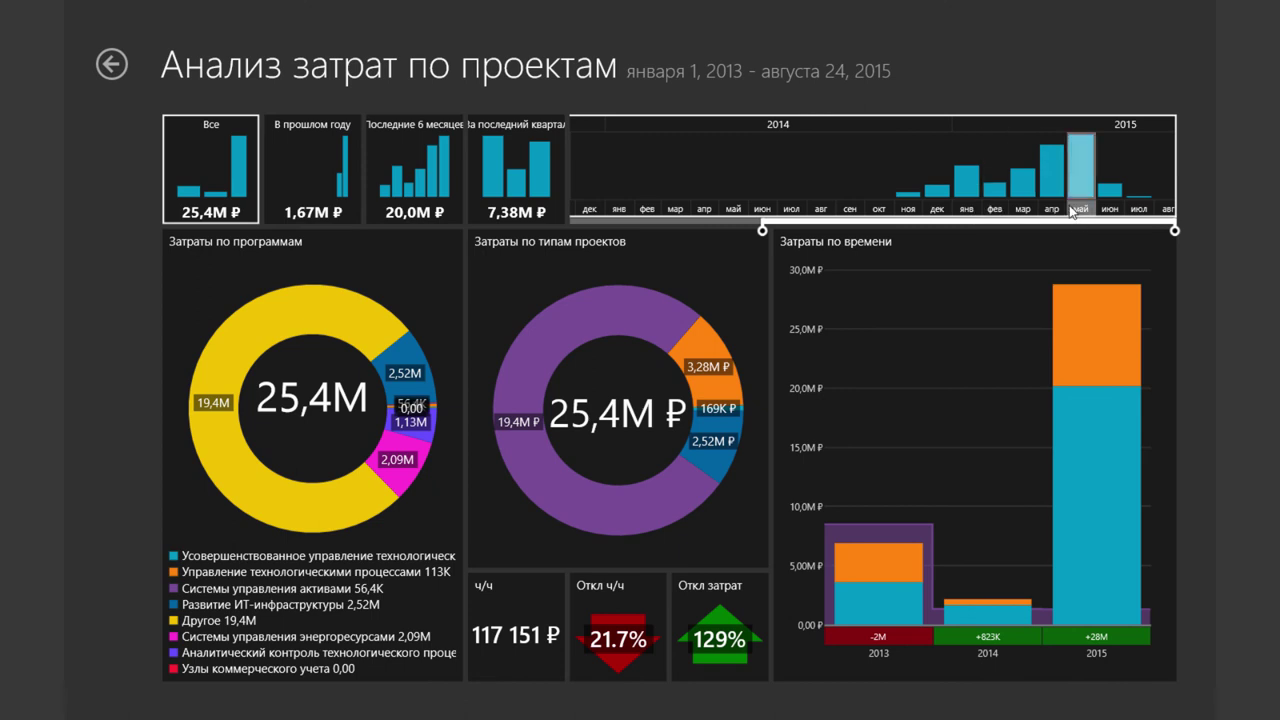
{"action": "left_click", "coordinate": [972, 198]}
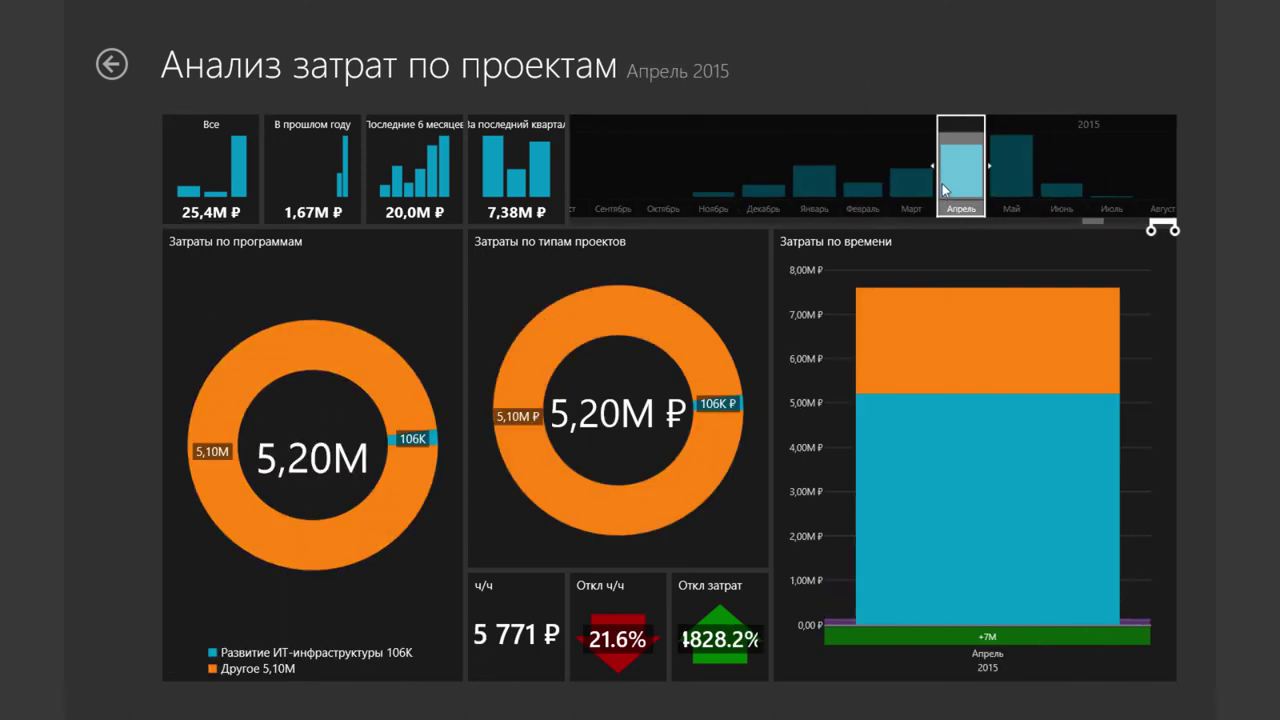
{"action": "left_click", "coordinate": [864, 185]}
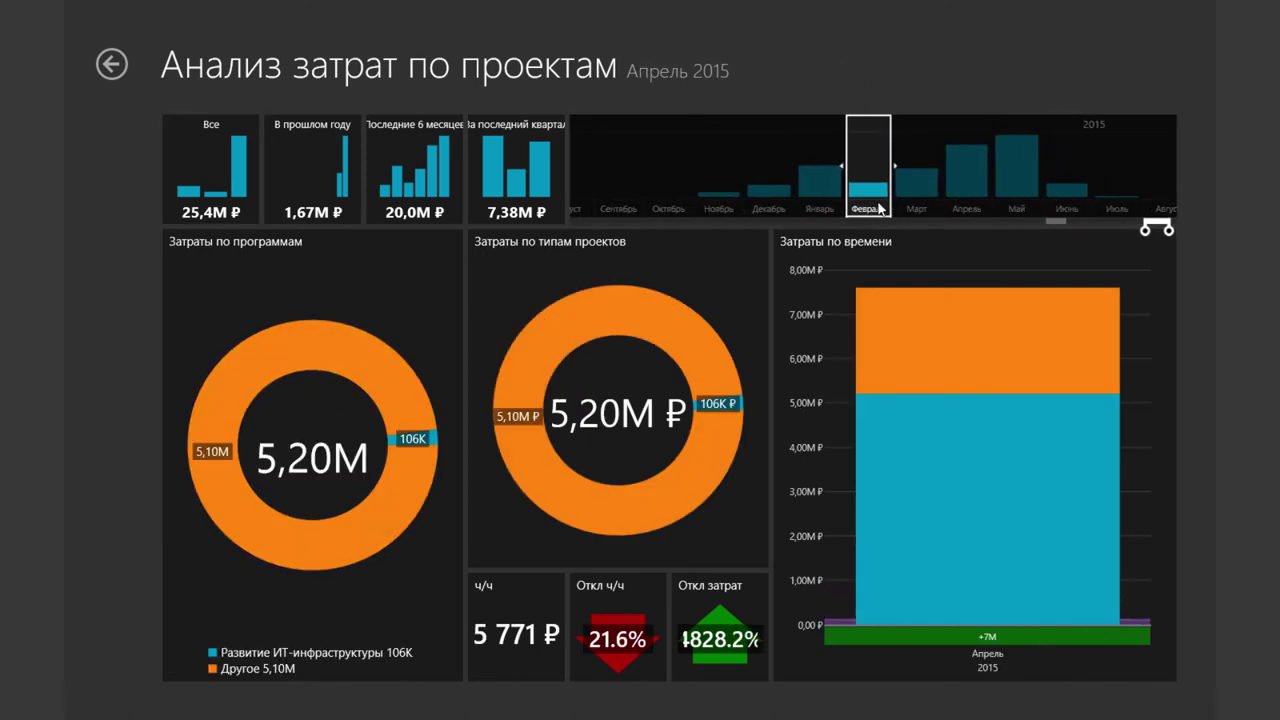
{"action": "left_click", "coordinate": [475, 184]}
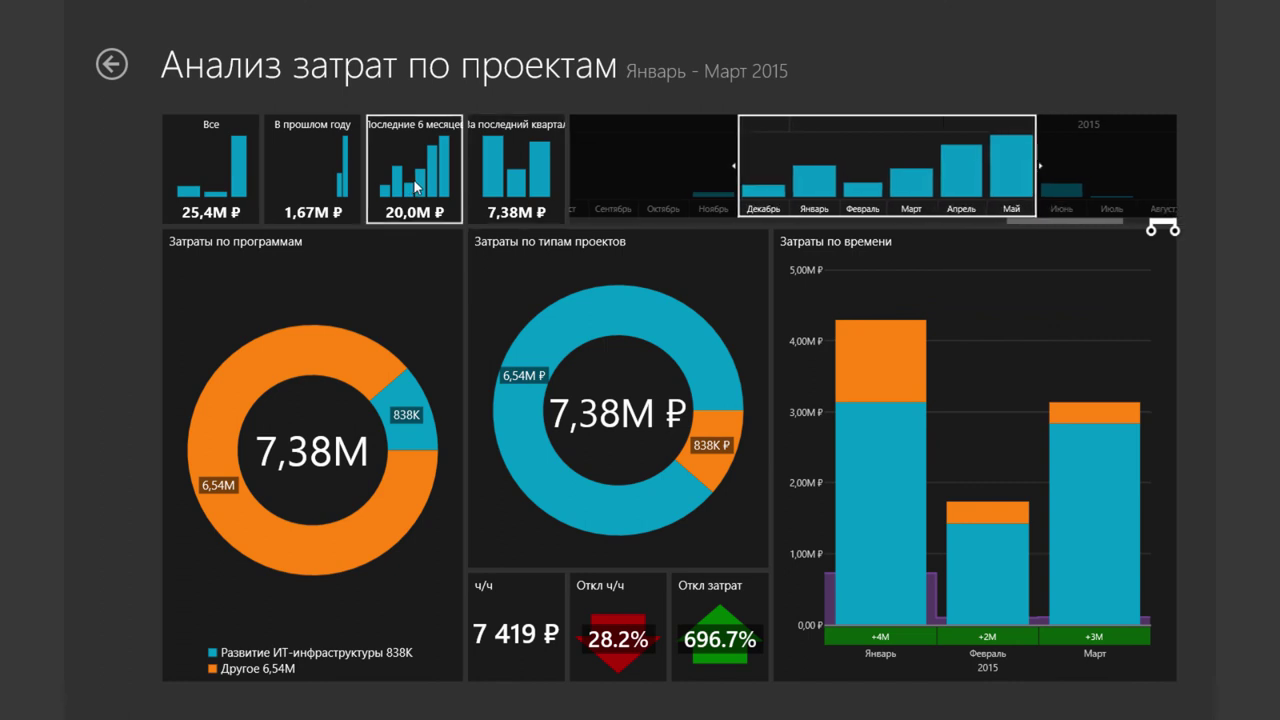
{"action": "left_click", "coordinate": [335, 188]}
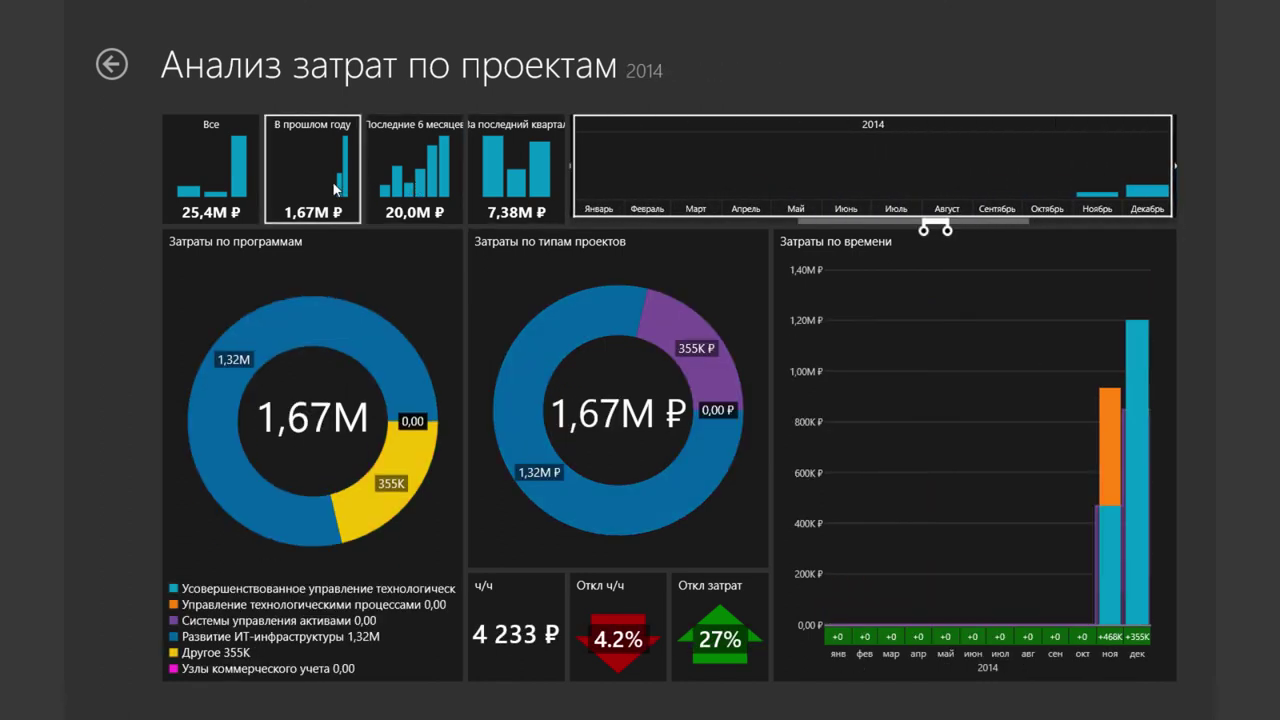
{"action": "left_click", "coordinate": [113, 64]}
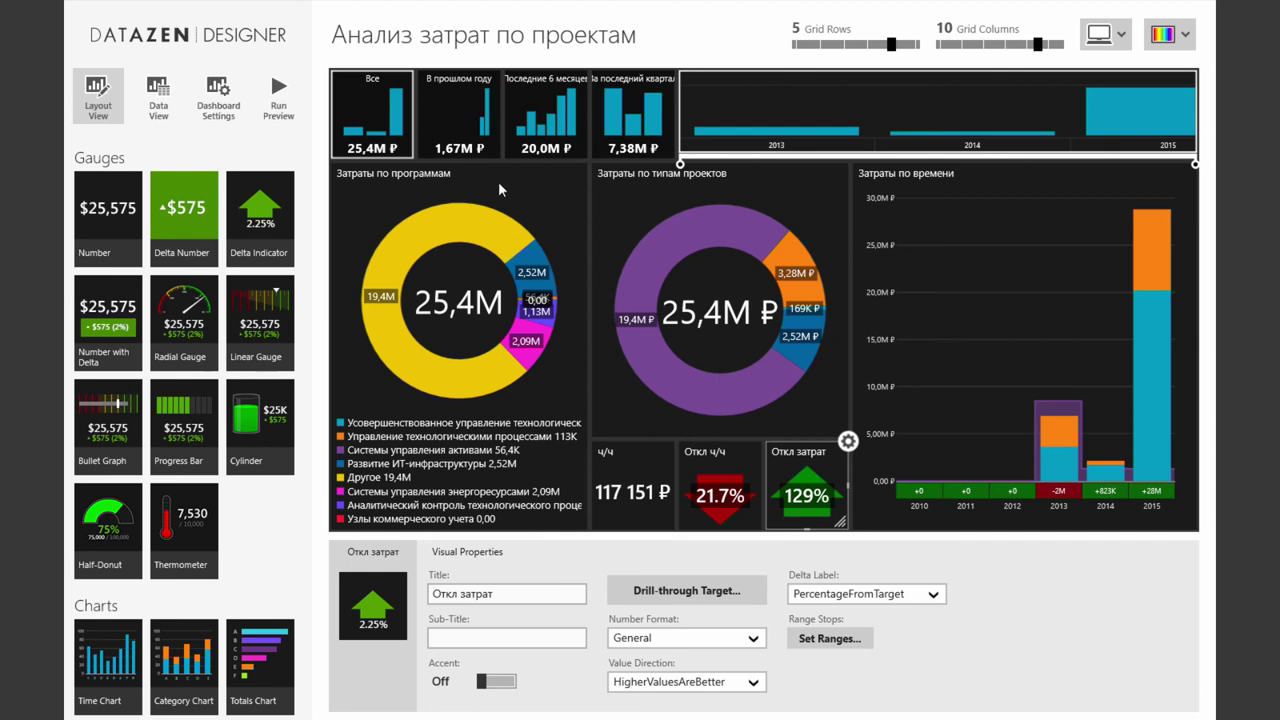
Change the Затраты по типам проектов donut into a pie chart and show its legend
{"action": "left_click", "coordinate": [695, 341]}
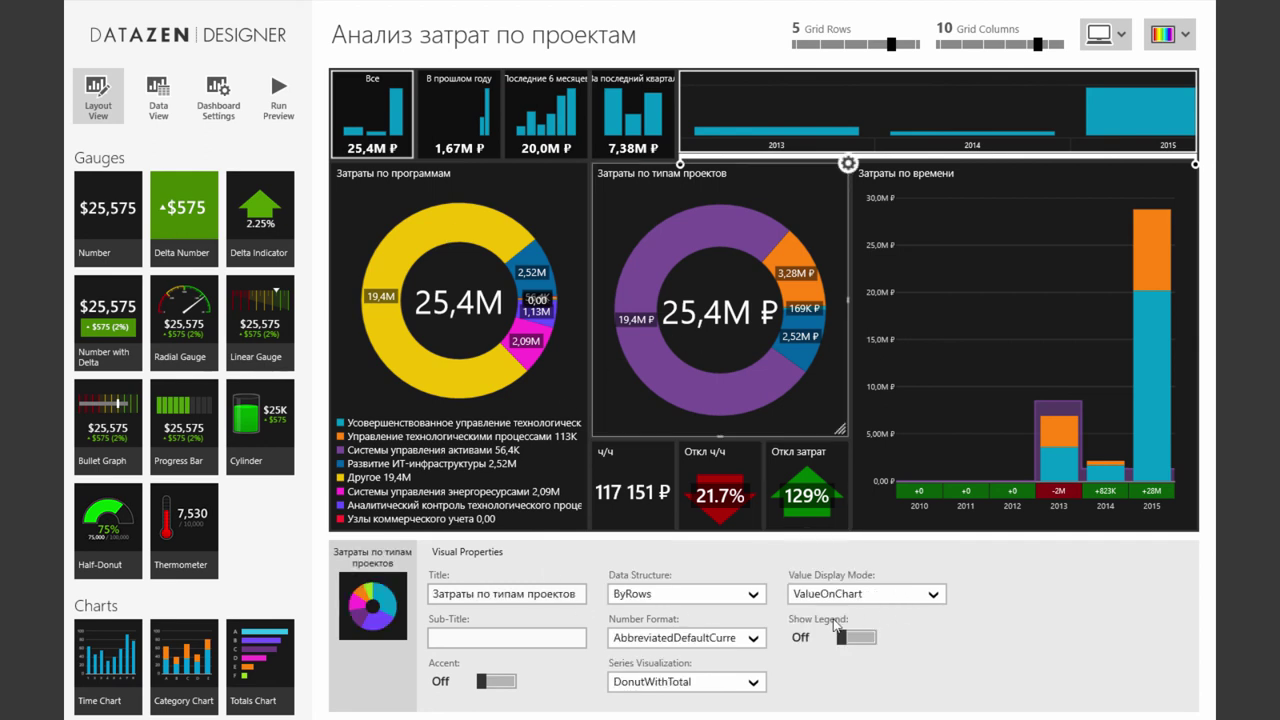
{"action": "left_click", "coordinate": [756, 683]}
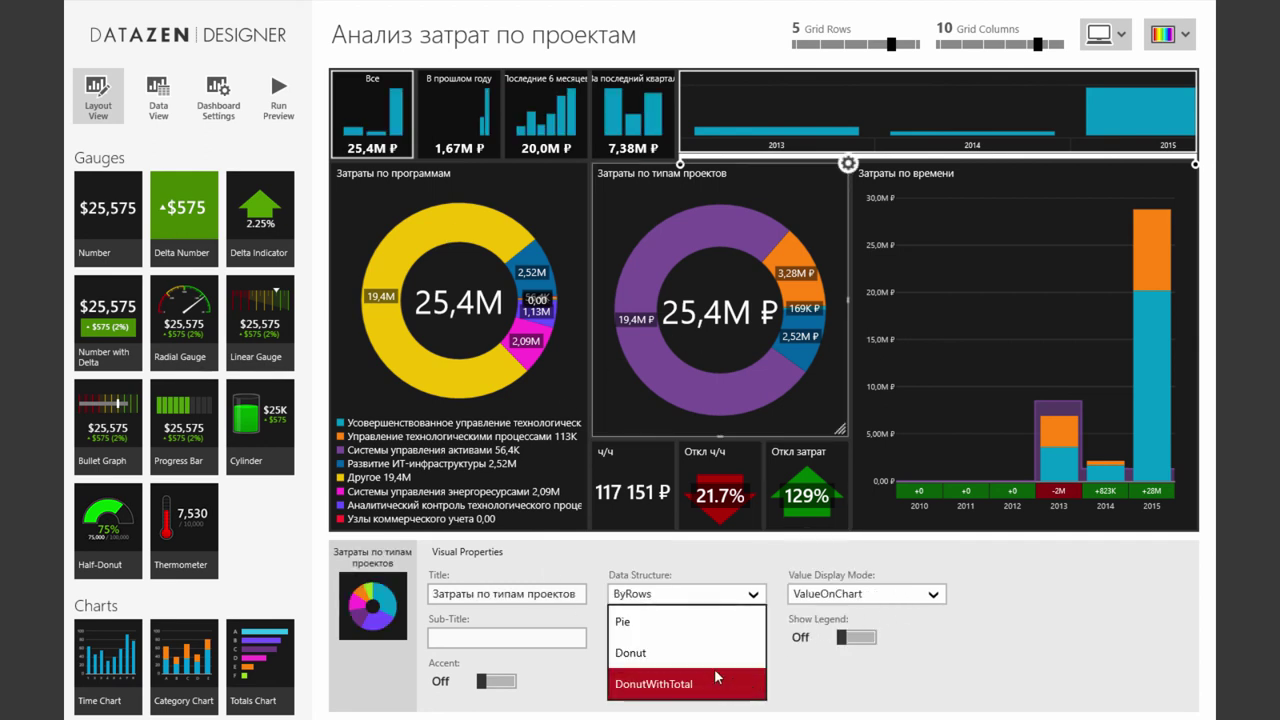
{"action": "left_click", "coordinate": [672, 622]}
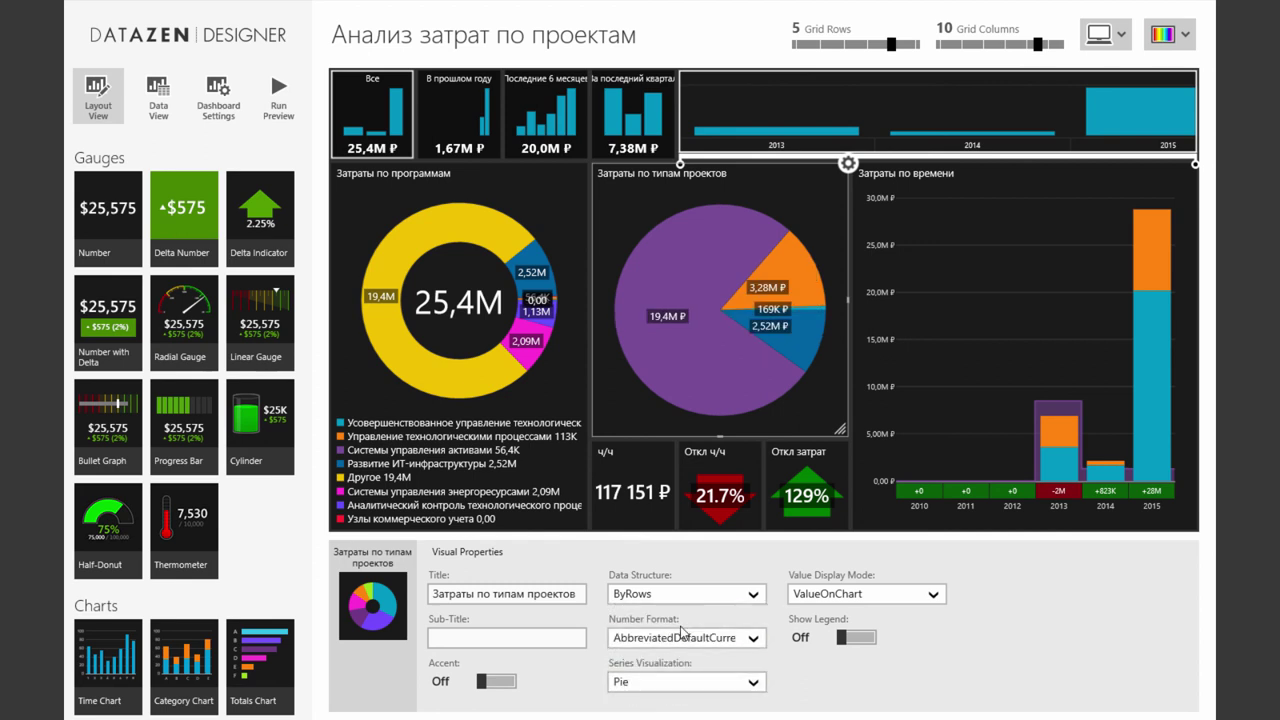
{"action": "left_click", "coordinate": [857, 645]}
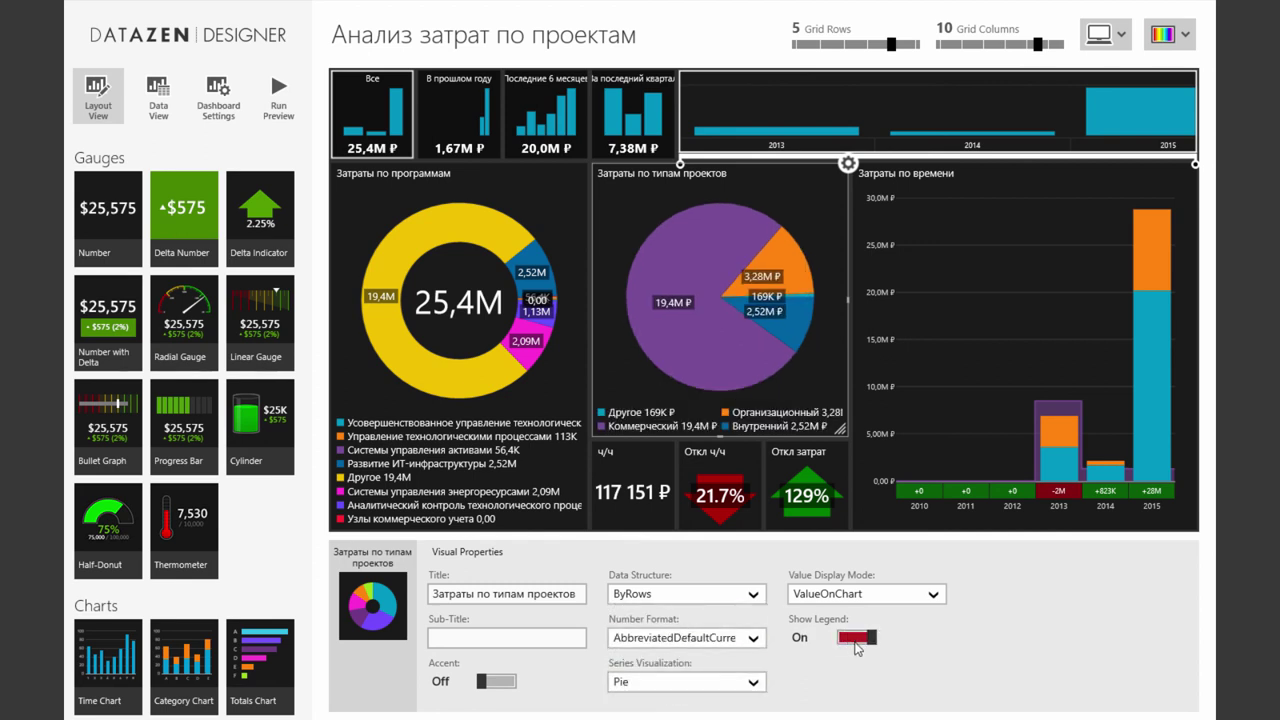
Show a legend on the Затраты по времени chart
{"action": "left_click", "coordinate": [985, 452]}
{"action": "left_click", "coordinate": [1022, 684]}
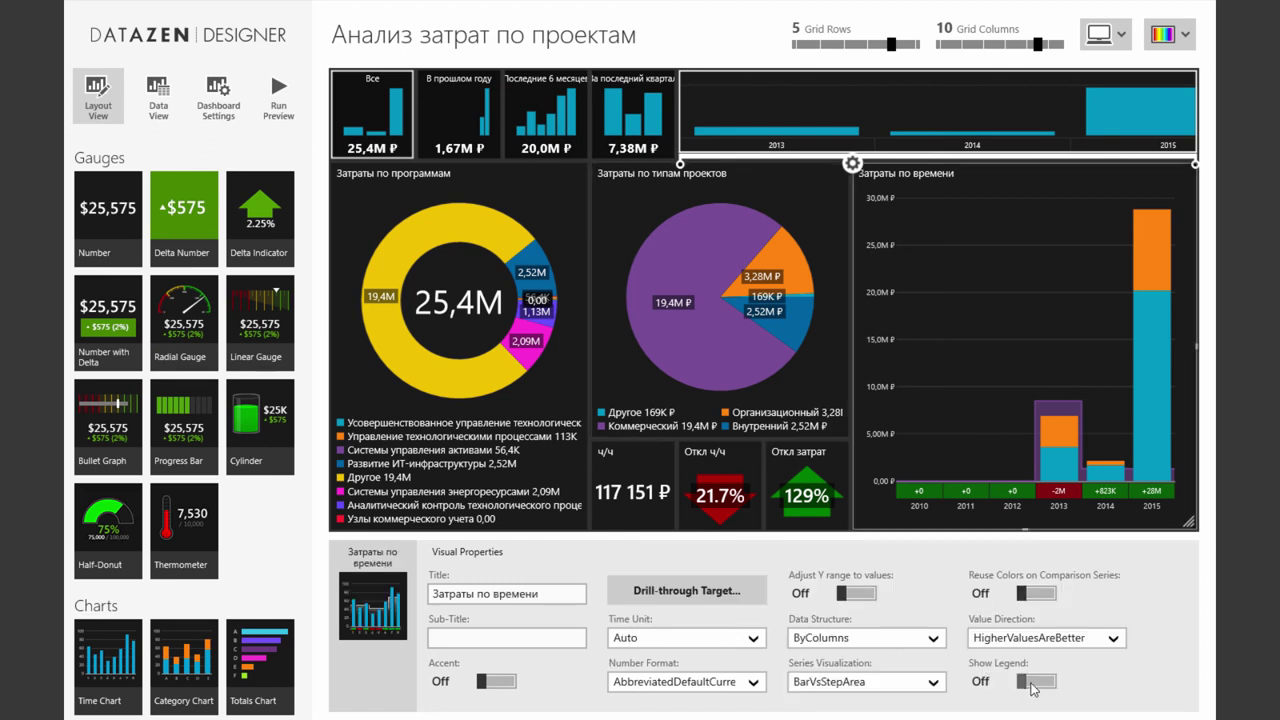
{"action": "left_click", "coordinate": [519, 137]}
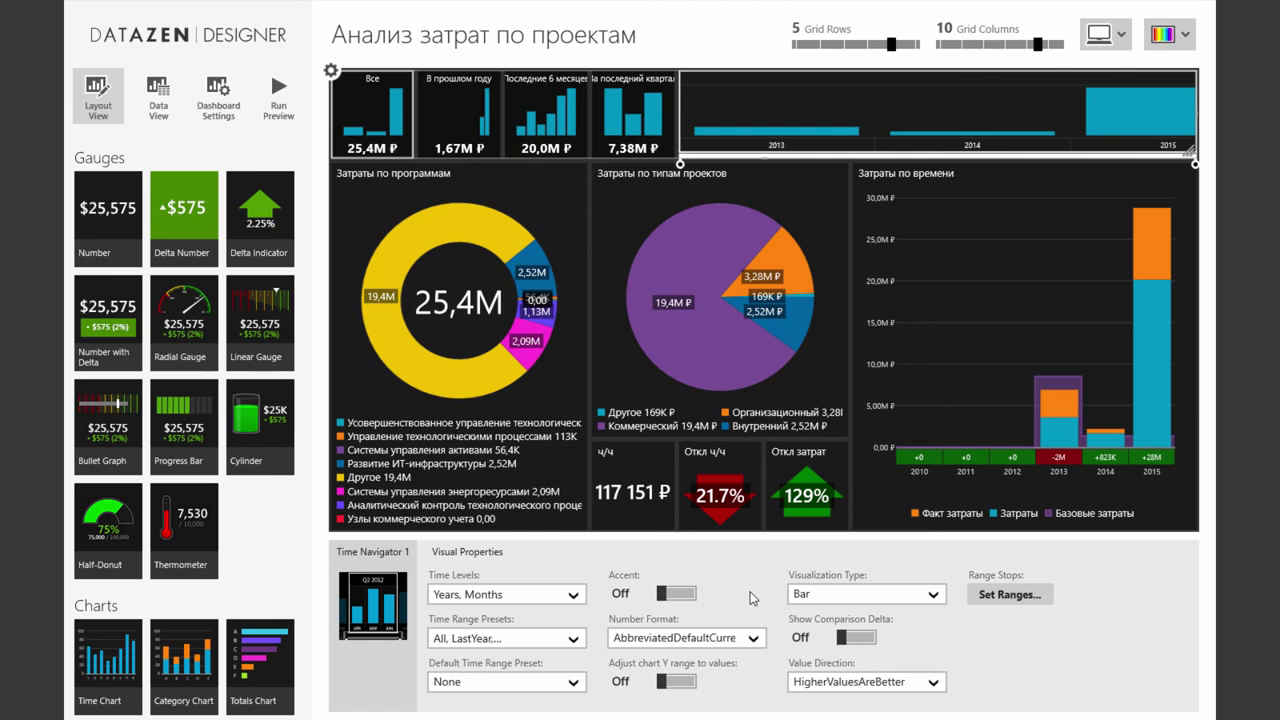
Add Days to the time navigator's levels alongside Years and Months
{"action": "left_click", "coordinate": [572, 600]}
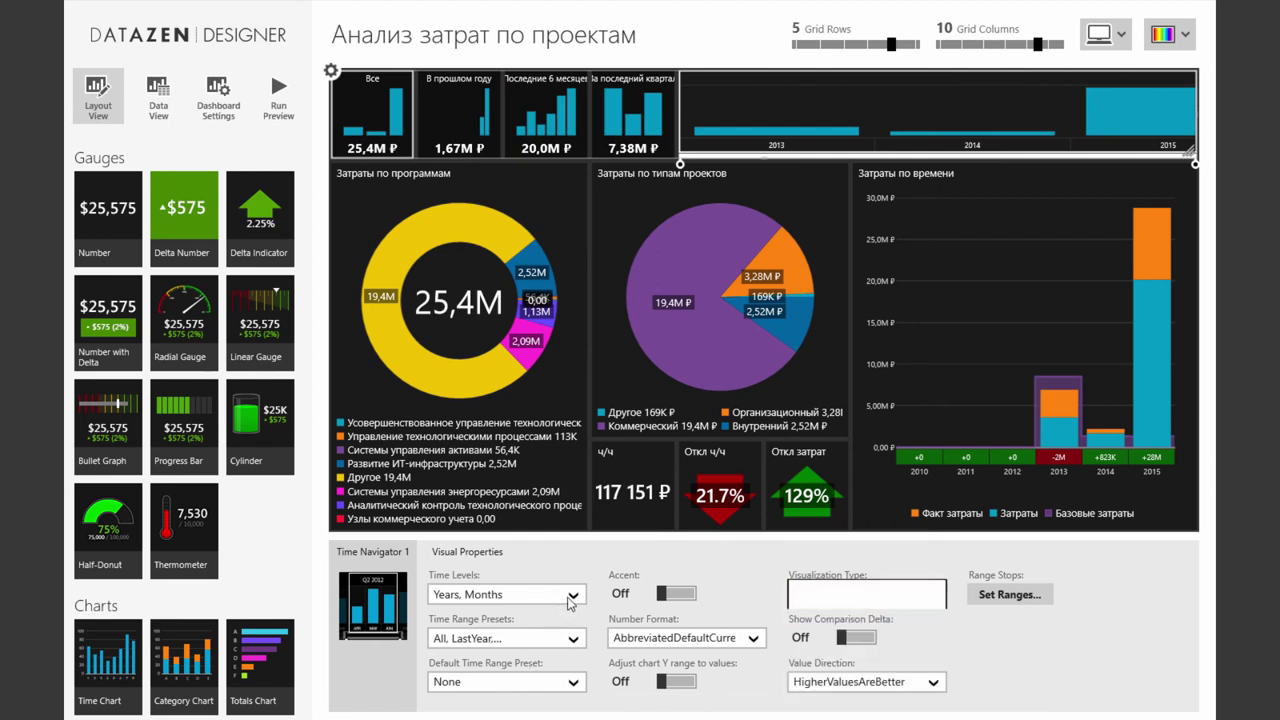
{"action": "left_click", "coordinate": [573, 598]}
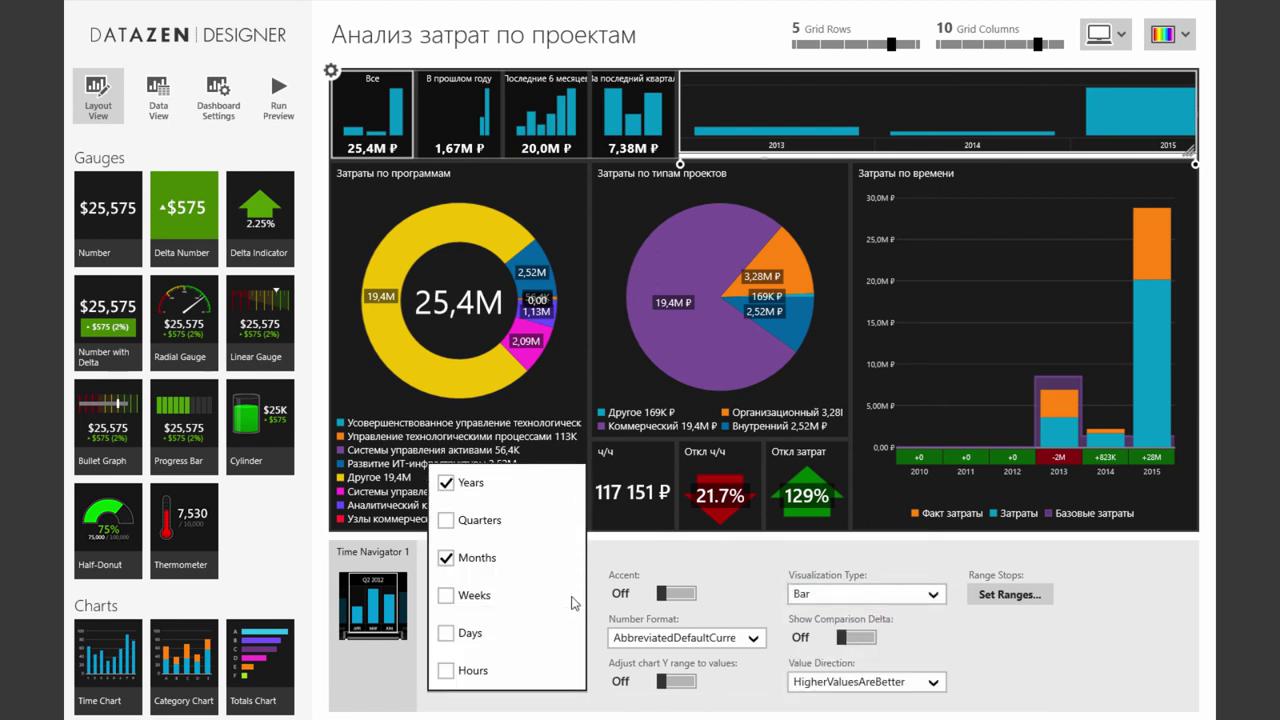
{"action": "left_click", "coordinate": [447, 634]}
{"action": "left_click", "coordinate": [984, 656]}
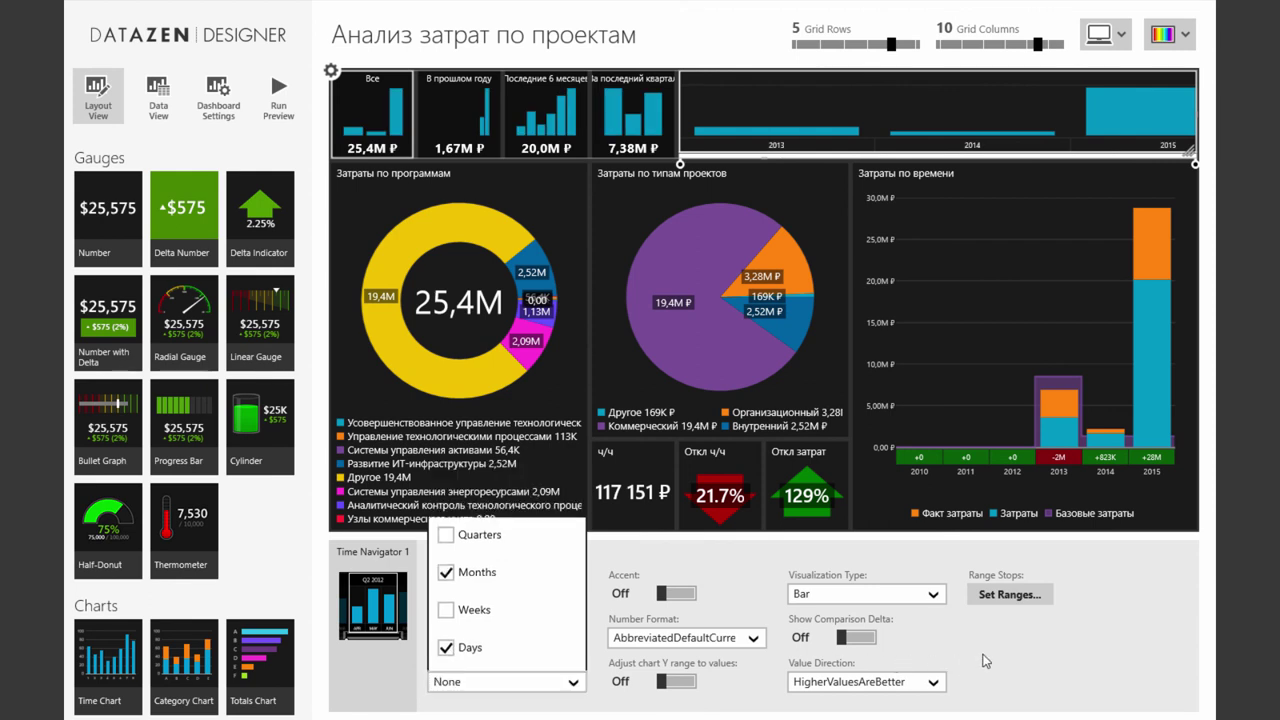
Try the navigator as step area, area and line, then set it back to Bar
{"action": "left_click", "coordinate": [933, 596]}
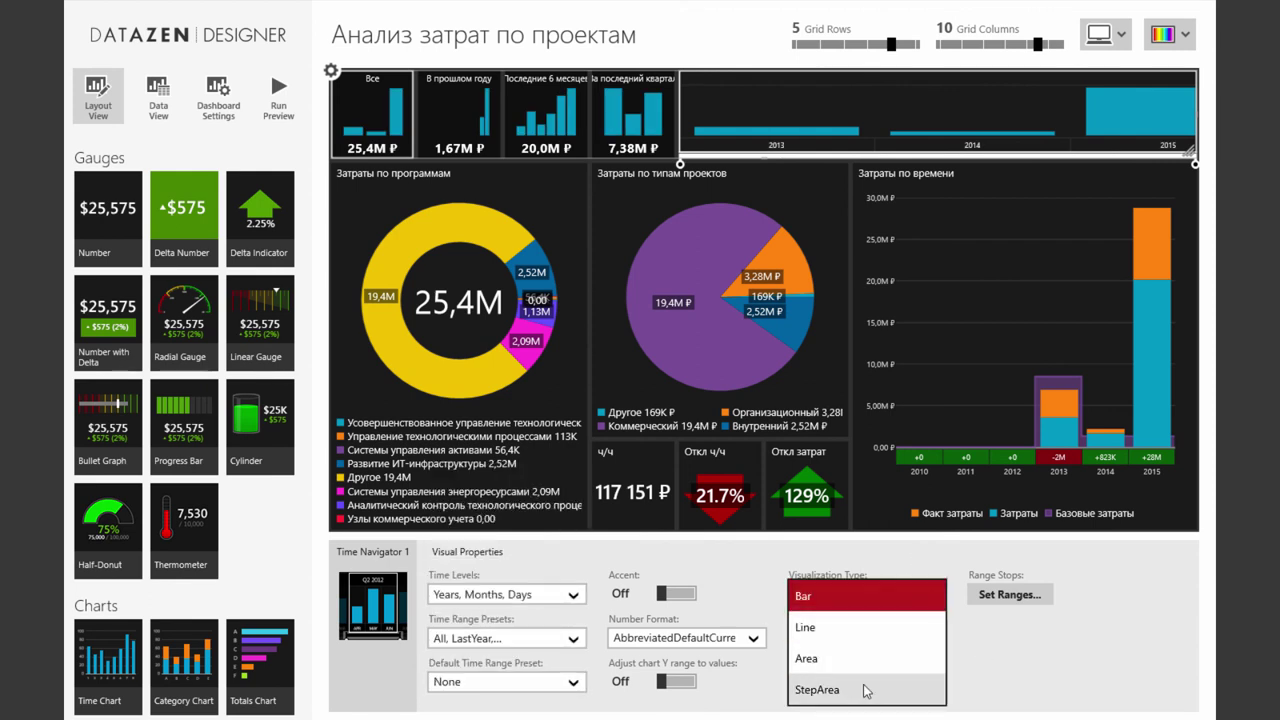
{"action": "left_click", "coordinate": [925, 689]}
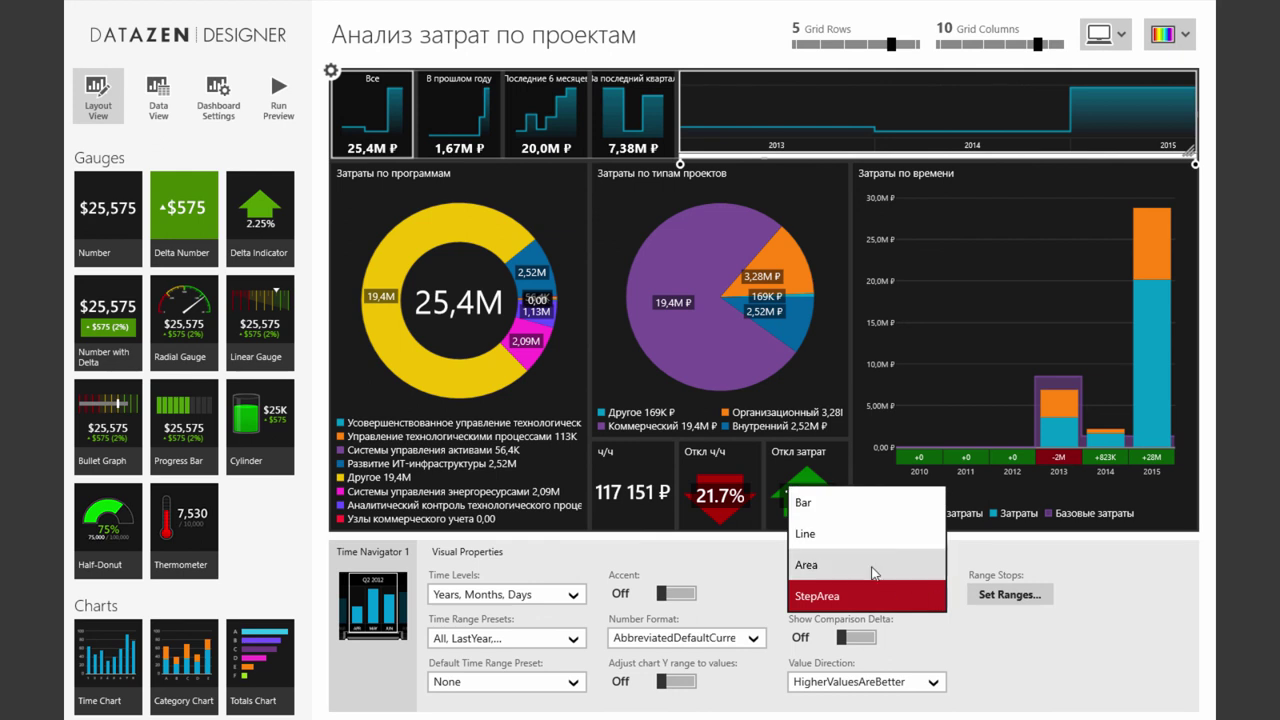
{"action": "left_click", "coordinate": [872, 567]}
{"action": "left_click", "coordinate": [932, 596]}
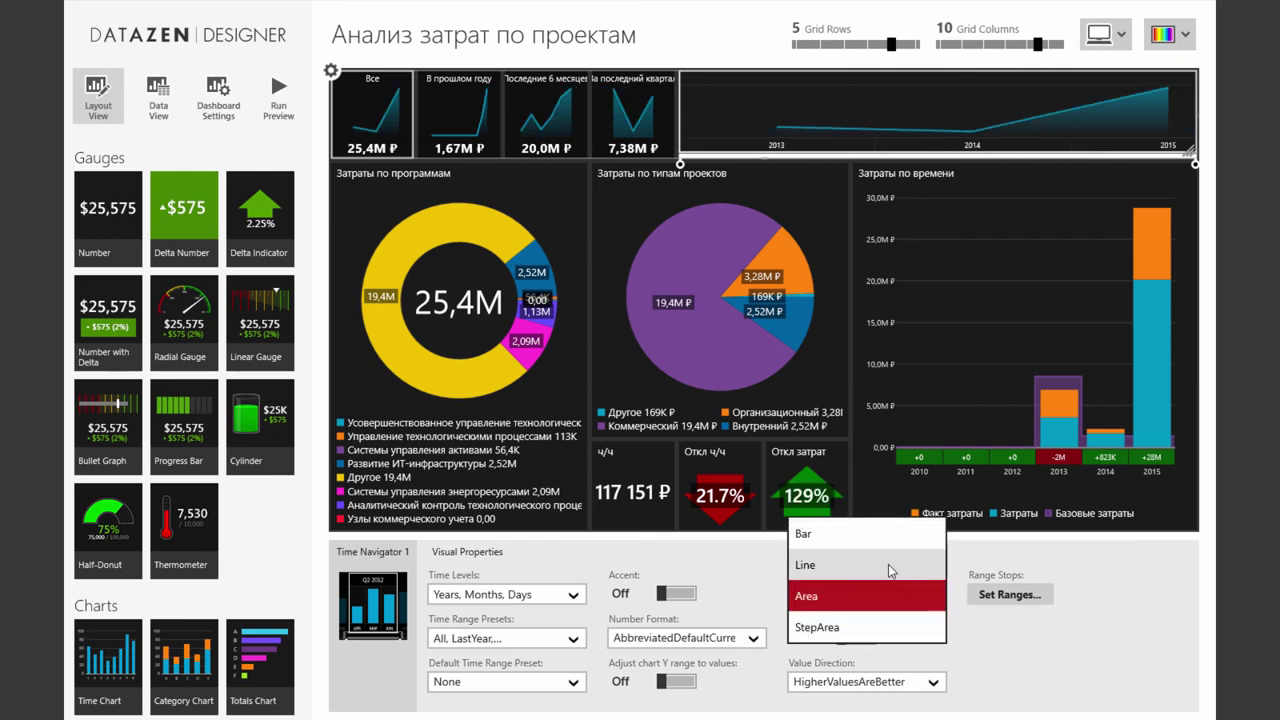
{"action": "left_click", "coordinate": [895, 565]}
{"action": "left_click", "coordinate": [912, 593]}
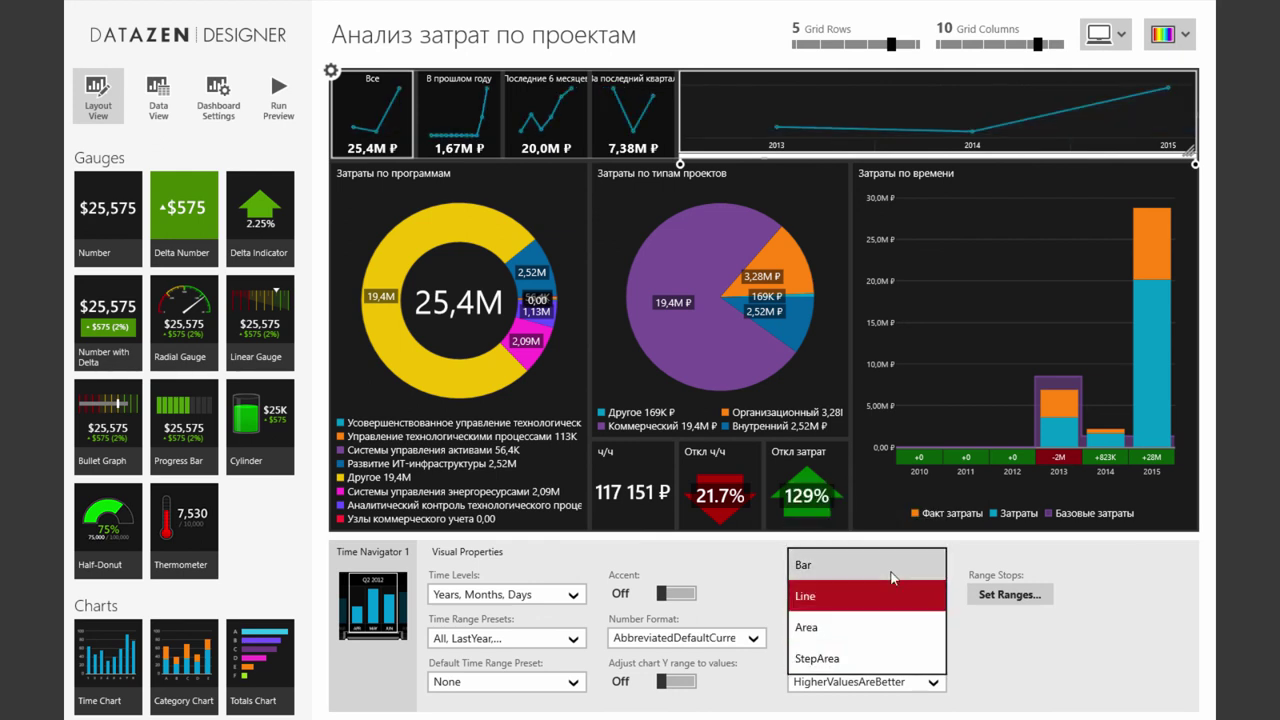
{"action": "left_click", "coordinate": [893, 575]}
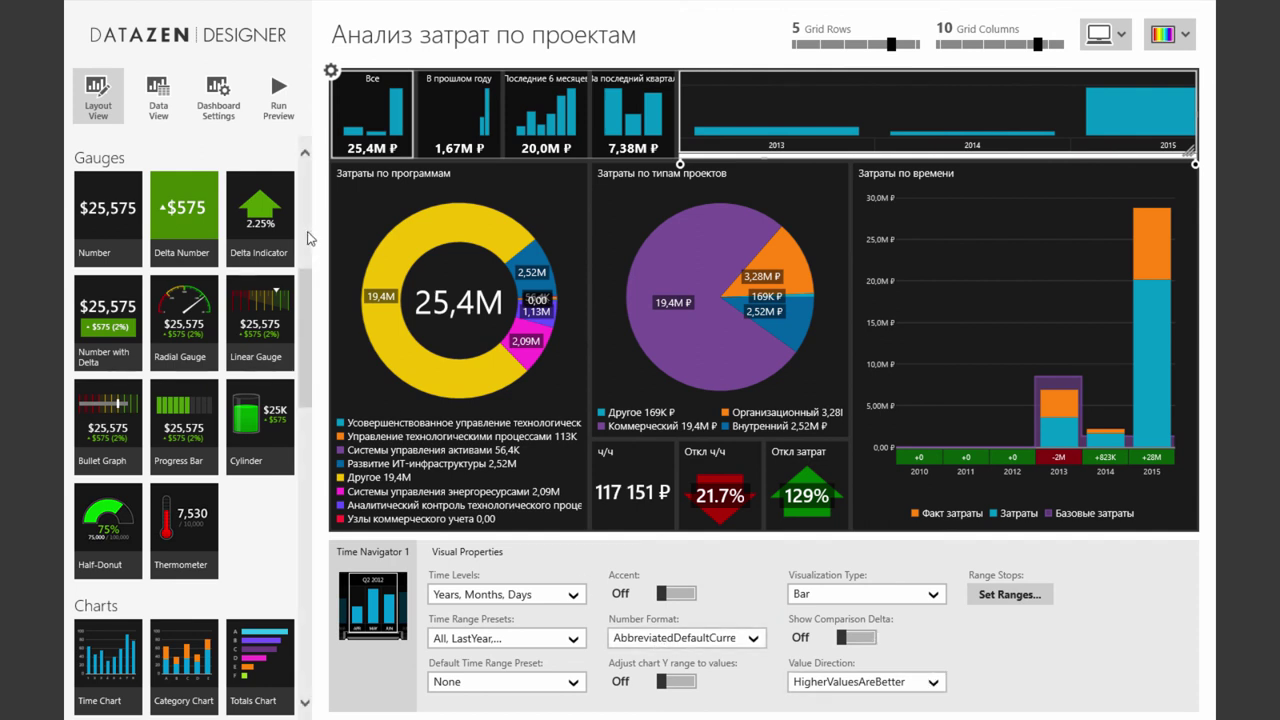
Set the navigator's number format to Abbreviated, showing totals like 25,4M
{"action": "left_click", "coordinate": [692, 641]}
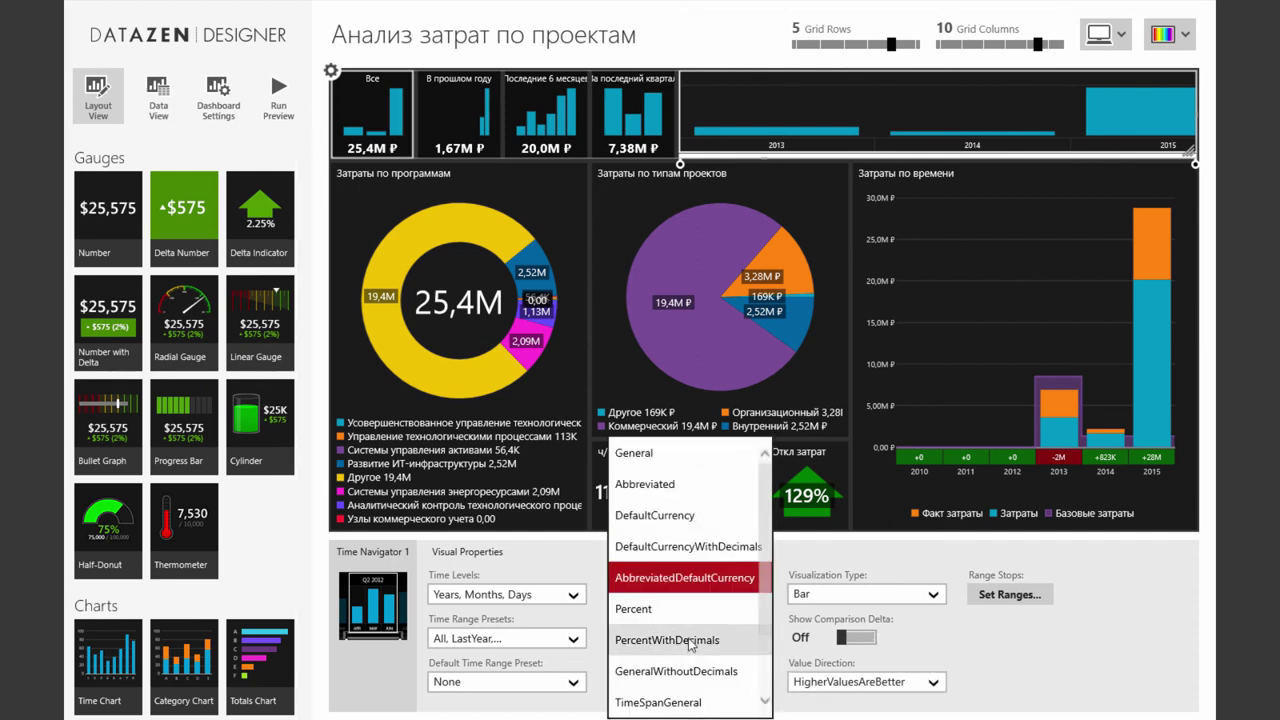
{"action": "left_click", "coordinate": [667, 490]}
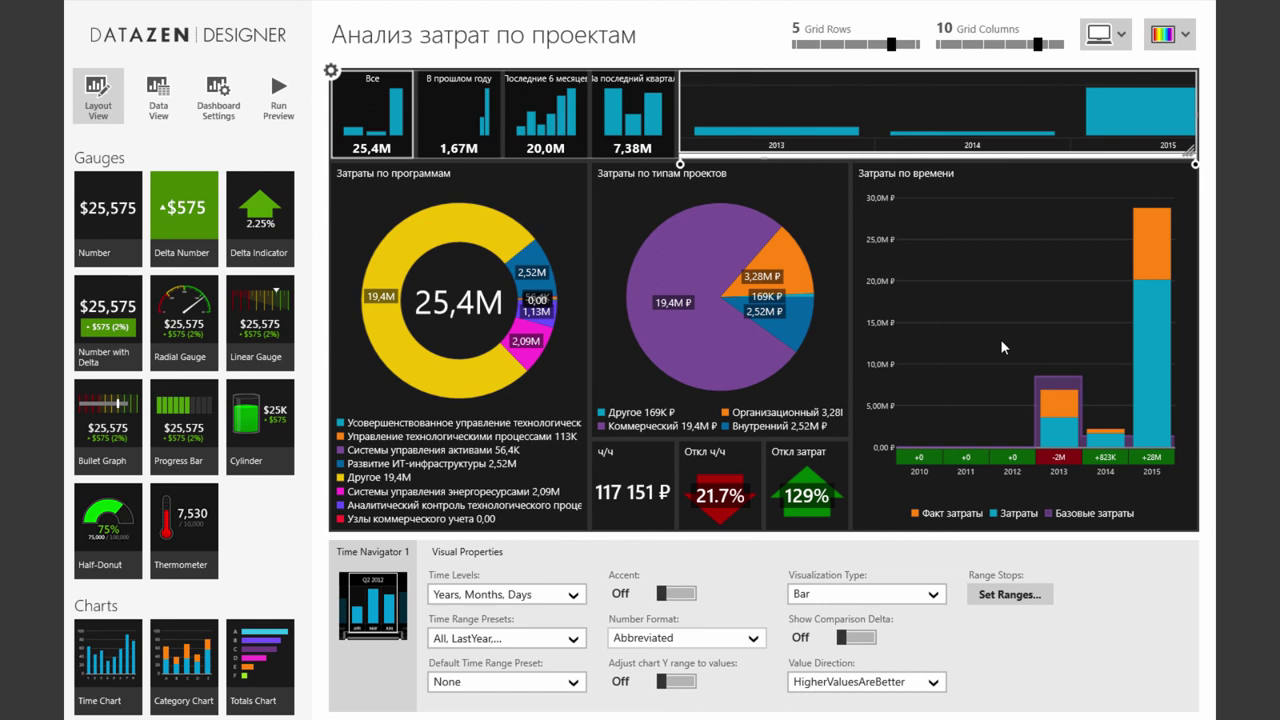
{"action": "left_click", "coordinate": [978, 366]}
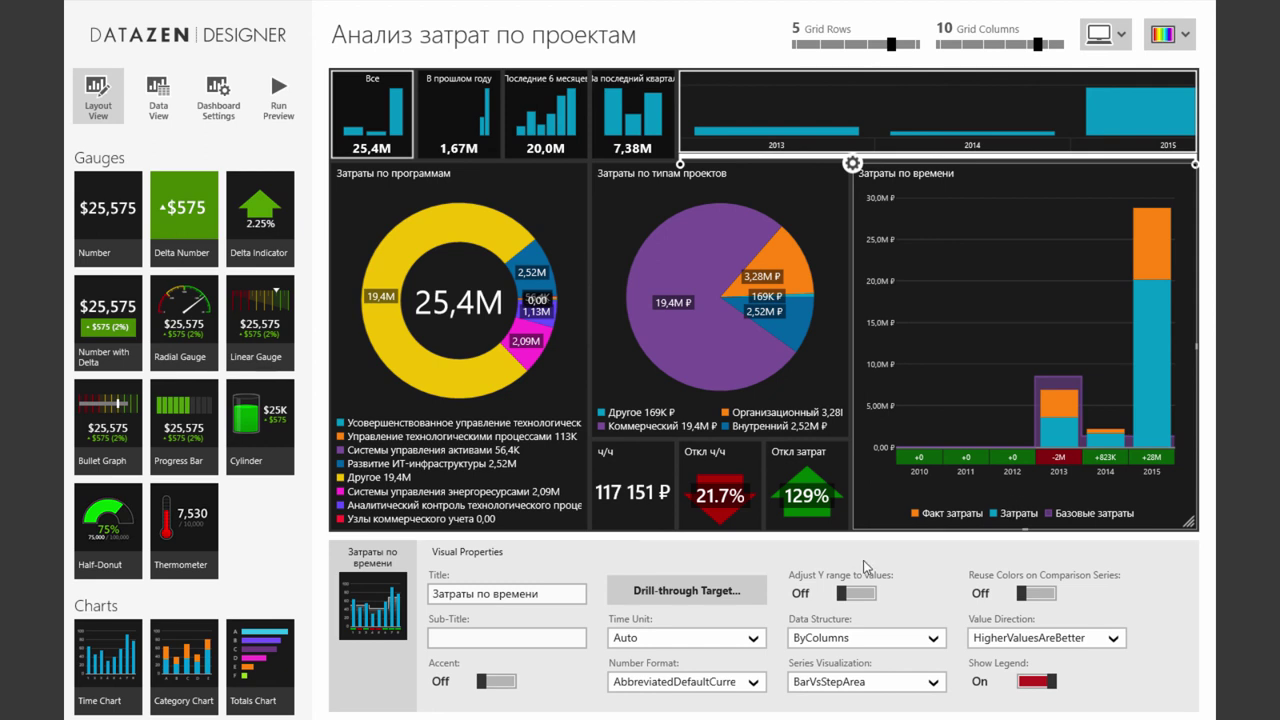
Set Затраты по времени to LowerValuesAreBetter and show comparison deltas on navigator tiles
{"action": "left_click", "coordinate": [1057, 645]}
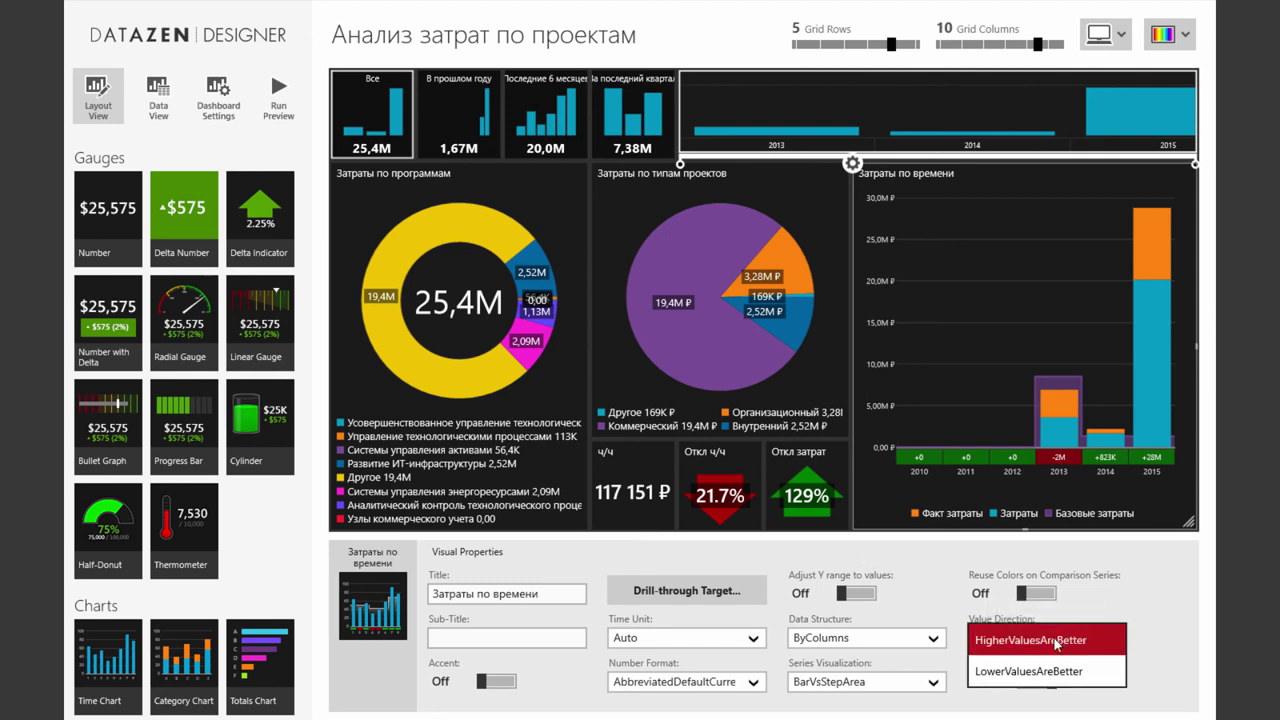
{"action": "left_click", "coordinate": [1058, 658]}
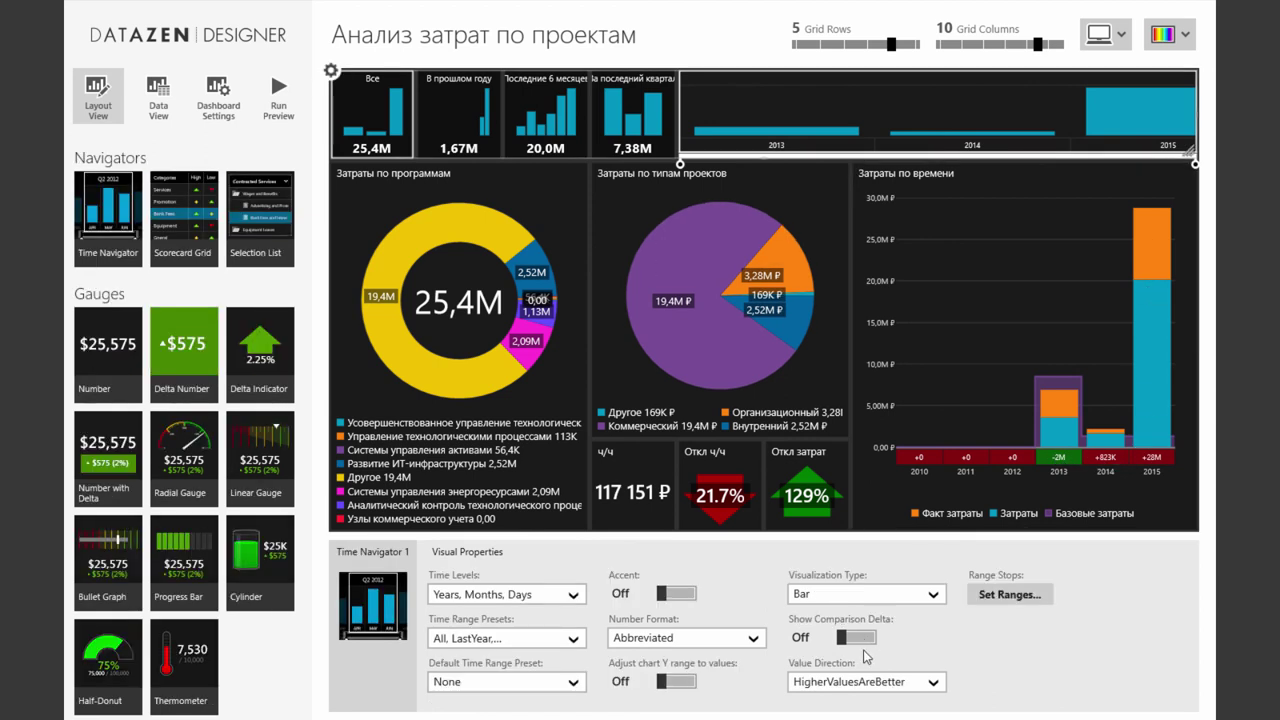
{"action": "left_click", "coordinate": [858, 638]}
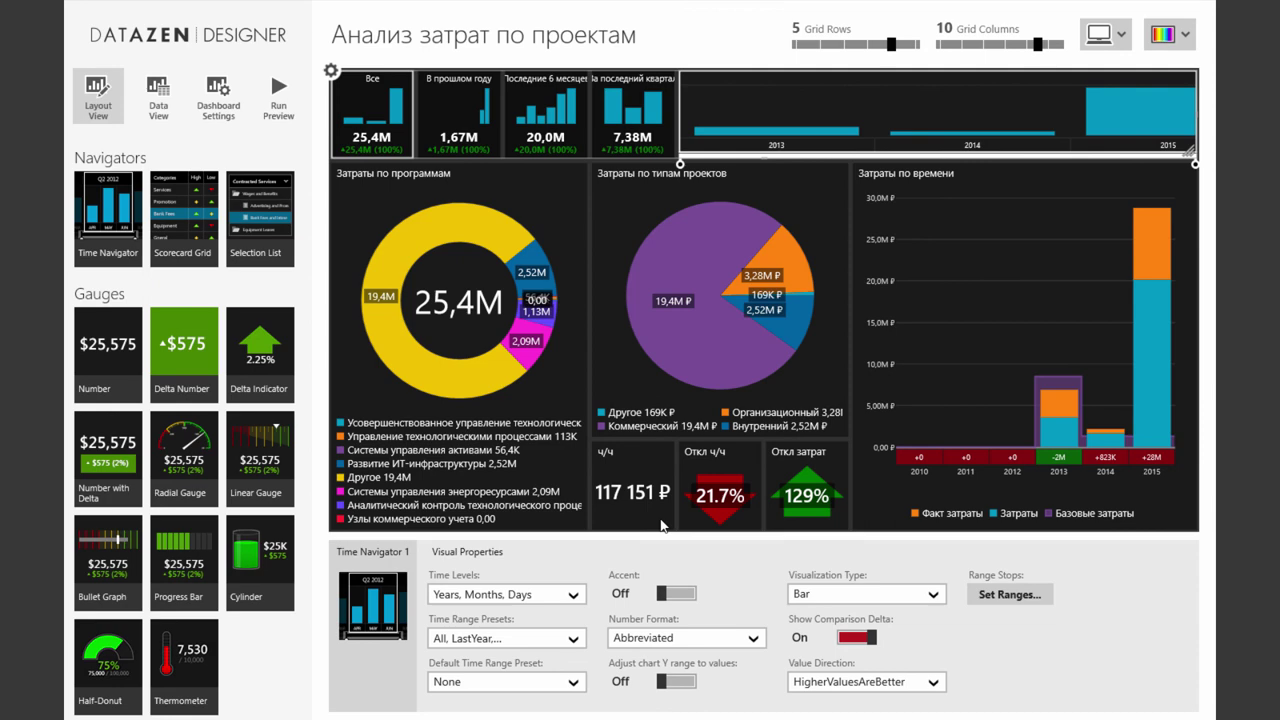
{"action": "left_click", "coordinate": [158, 100]}
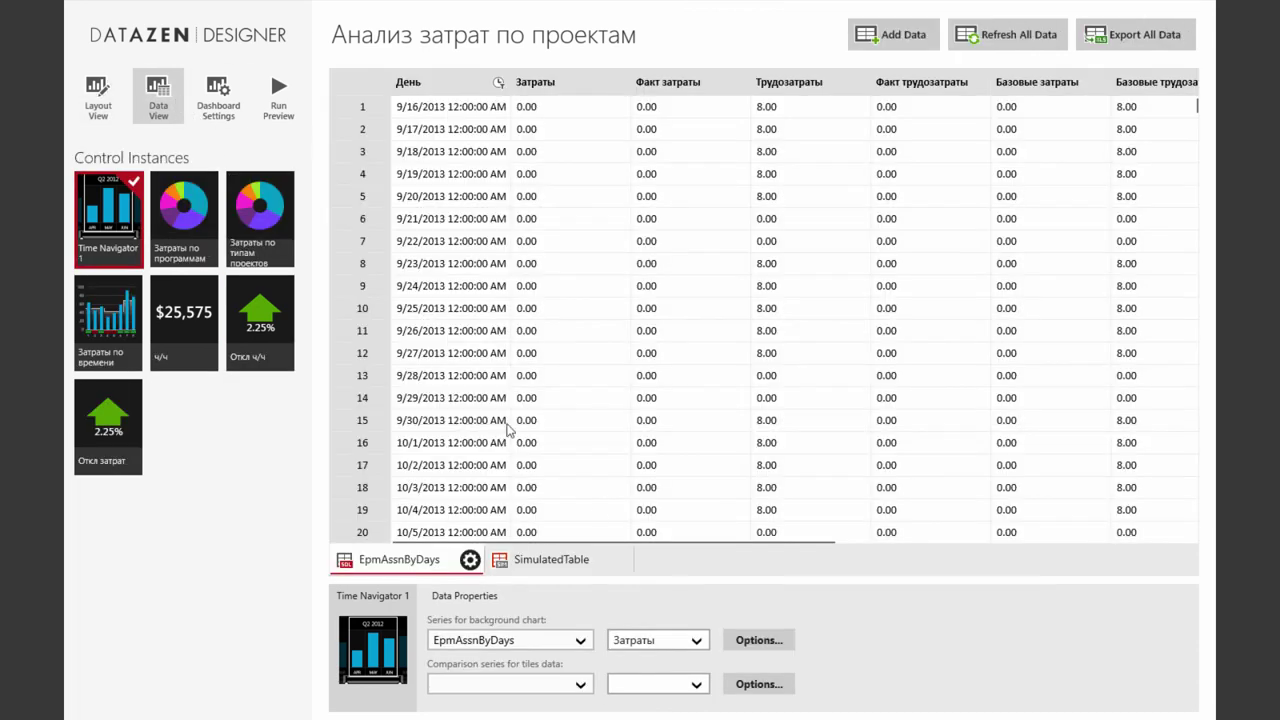
Replace the comparison series Затраты with EpmAssnByDays Базовые затраты
{"action": "left_click", "coordinate": [586, 686]}
{"action": "left_click", "coordinate": [574, 686]}
{"action": "left_click", "coordinate": [660, 685]}
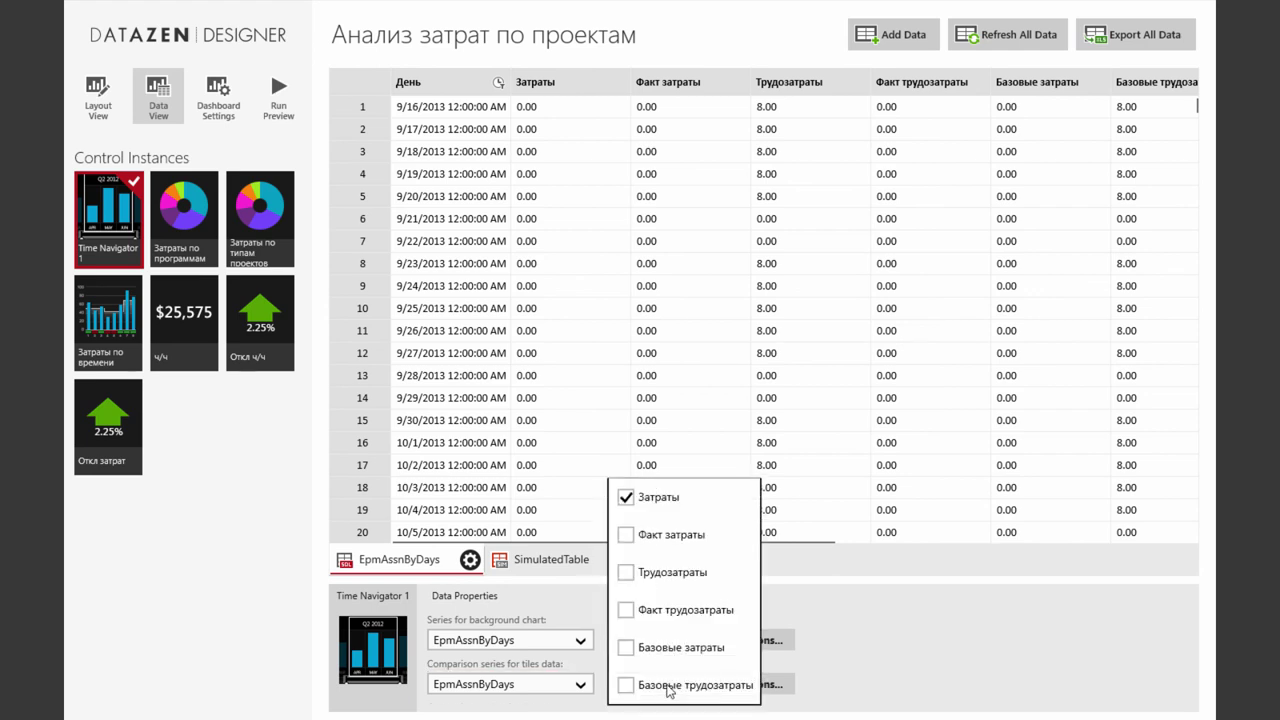
{"action": "left_click", "coordinate": [630, 497]}
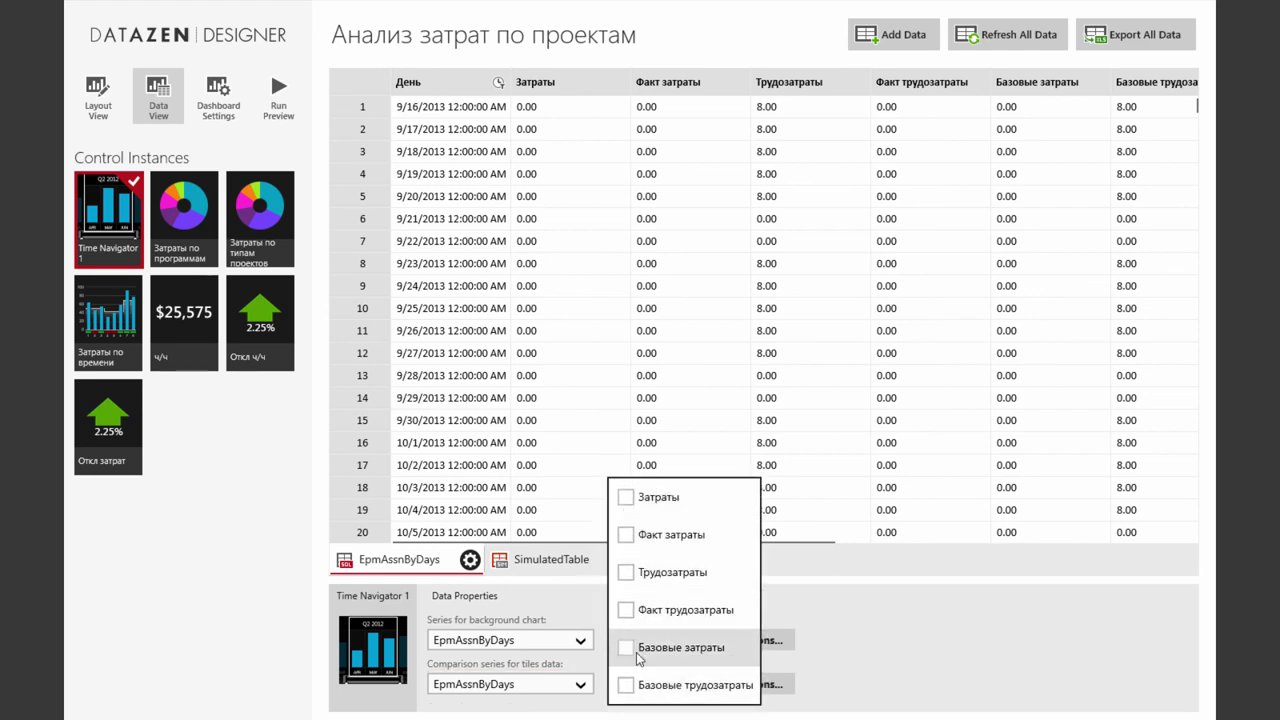
{"action": "left_click", "coordinate": [628, 656]}
{"action": "left_click", "coordinate": [905, 664]}
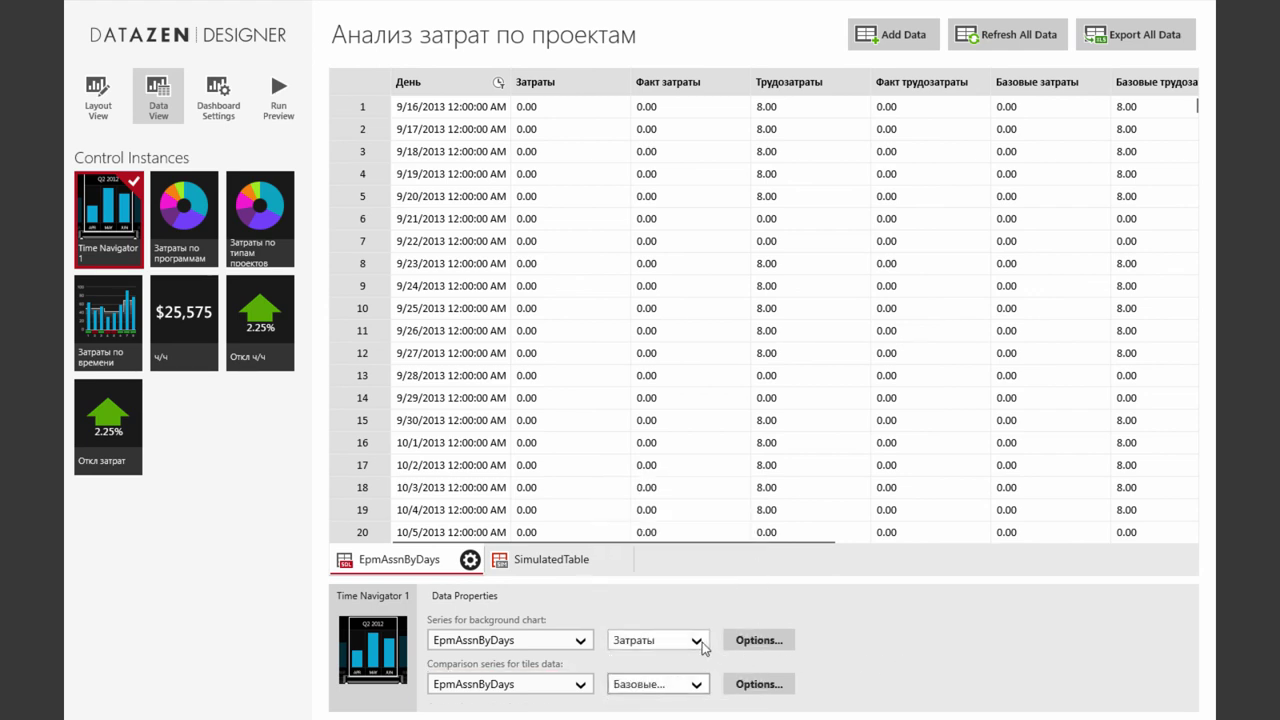
Add Факт затраты to the navigator's background series, leaving aggregation options unchanged
{"action": "left_click", "coordinate": [703, 645]}
{"action": "left_click", "coordinate": [625, 529]}
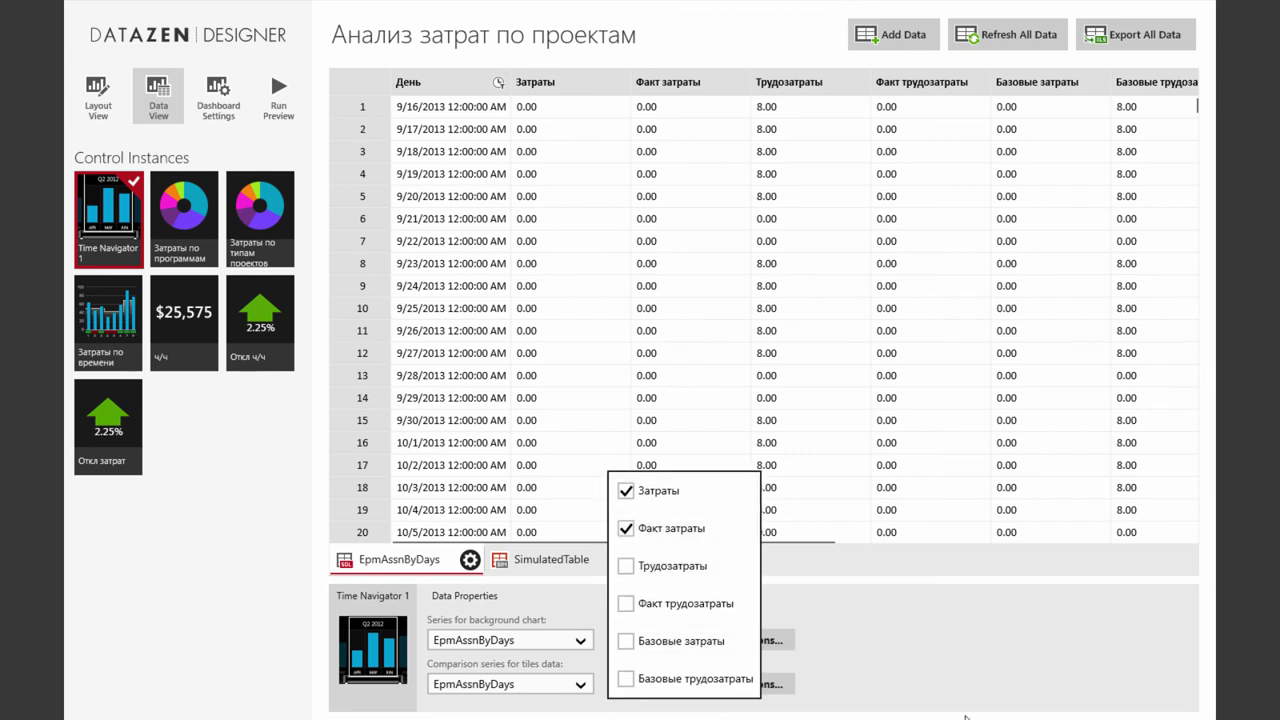
{"action": "left_click", "coordinate": [955, 700]}
{"action": "left_click", "coordinate": [780, 646]}
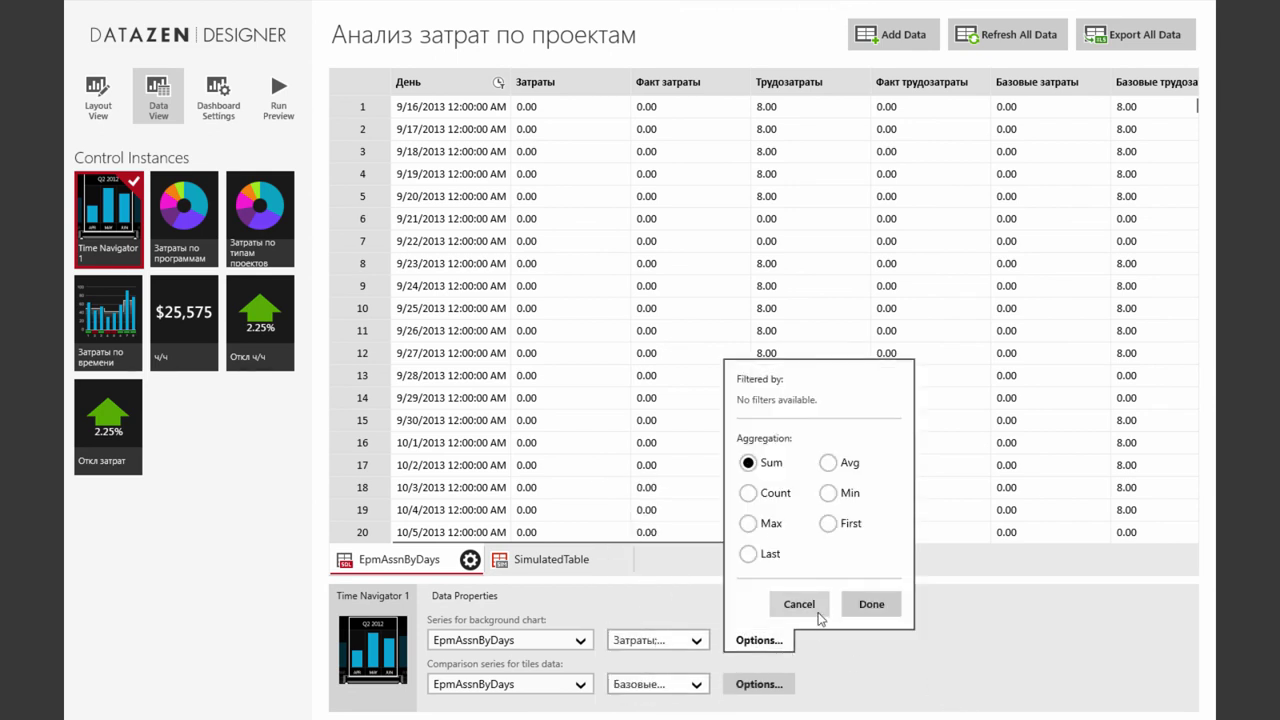
{"action": "left_click", "coordinate": [812, 607]}
{"action": "left_click", "coordinate": [766, 685]}
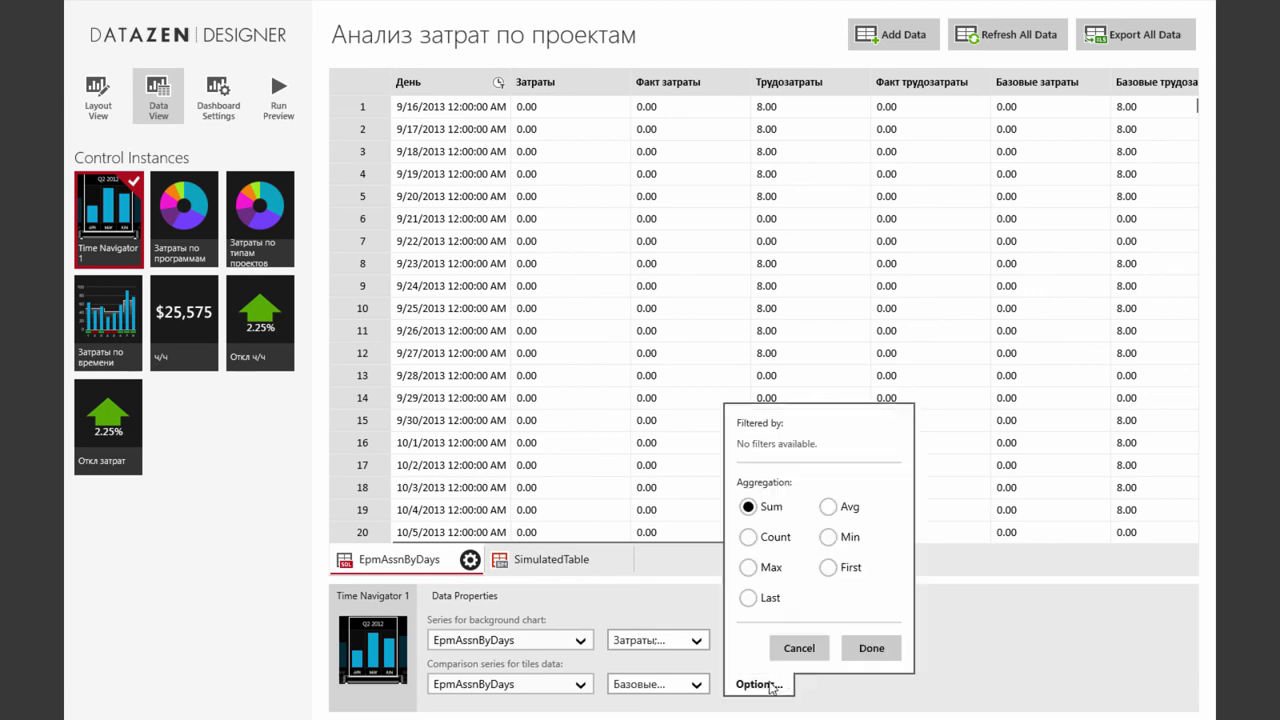
{"action": "left_click", "coordinate": [806, 650]}
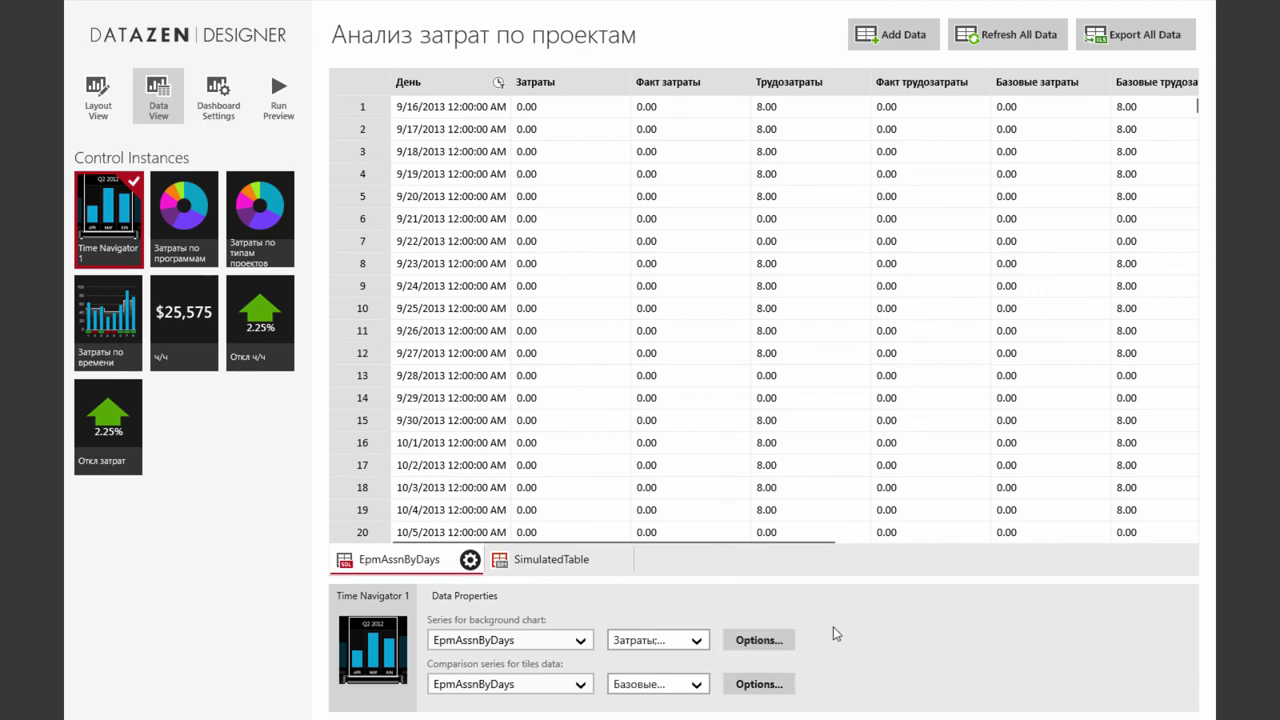
Review the Откл ч/ч tile's data bindings, then return to Layout View
{"action": "left_click", "coordinate": [99, 100]}
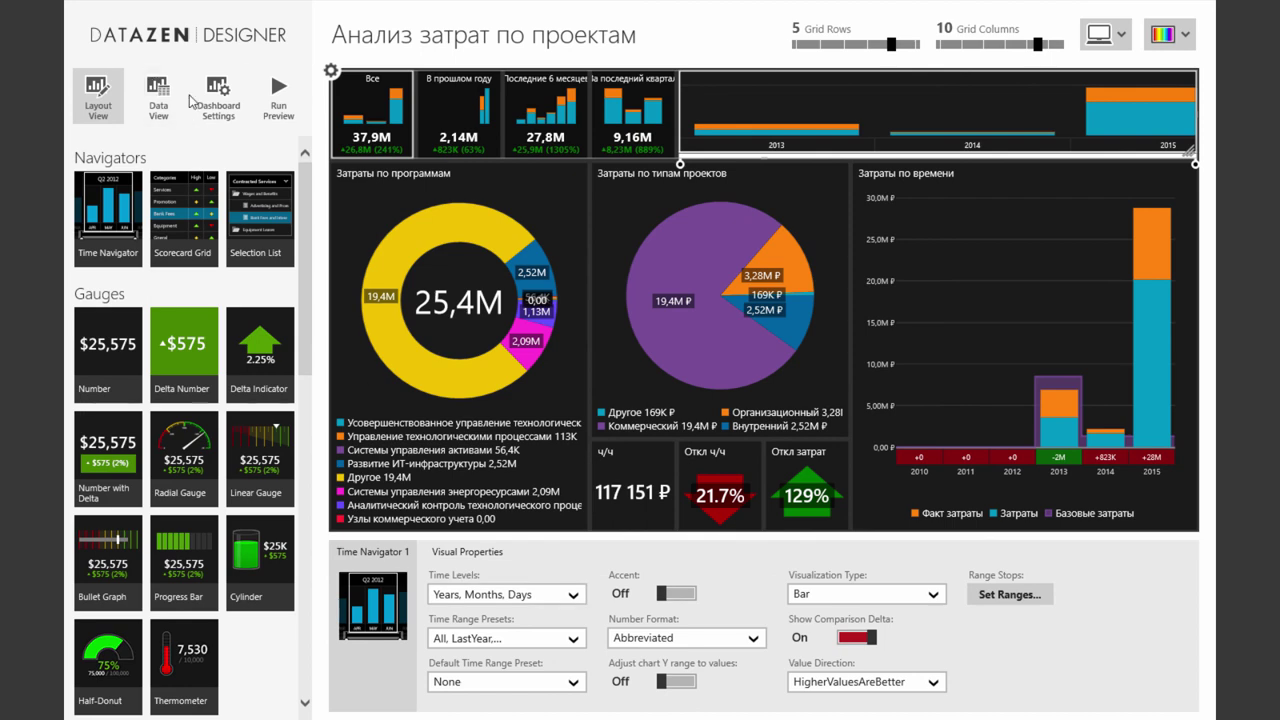
{"action": "left_click", "coordinate": [159, 98]}
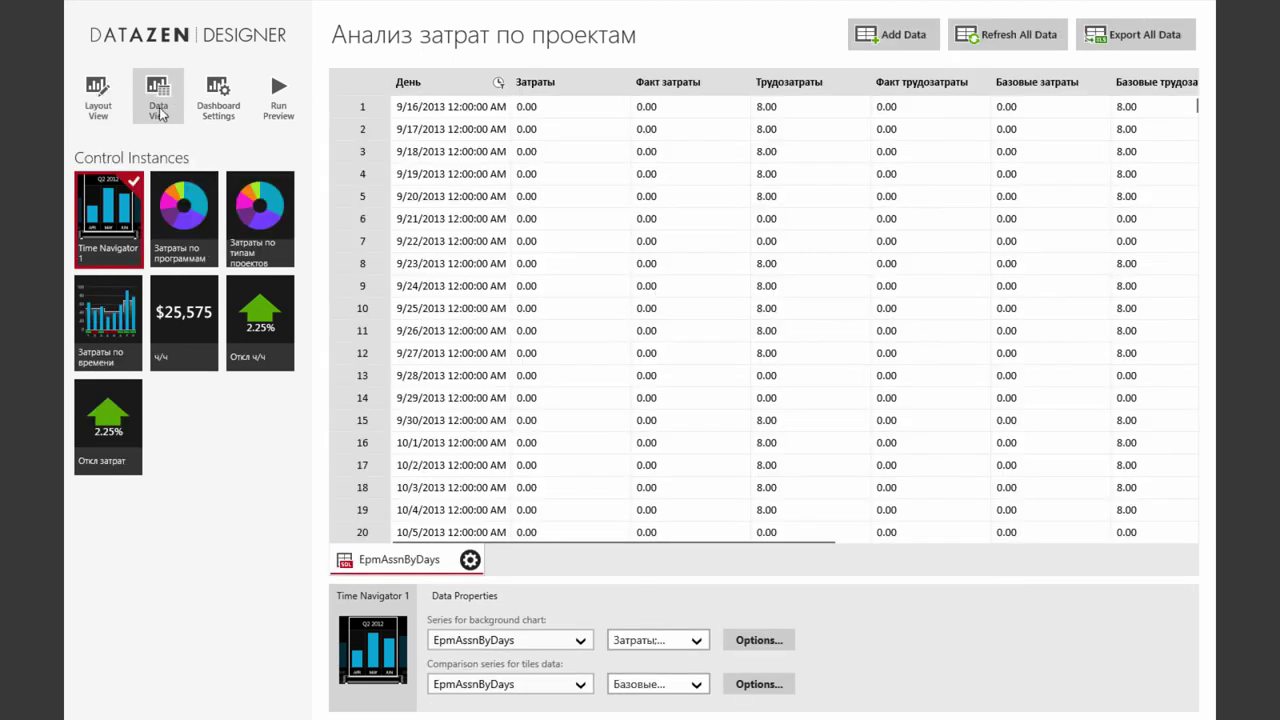
{"action": "left_click", "coordinate": [266, 332]}
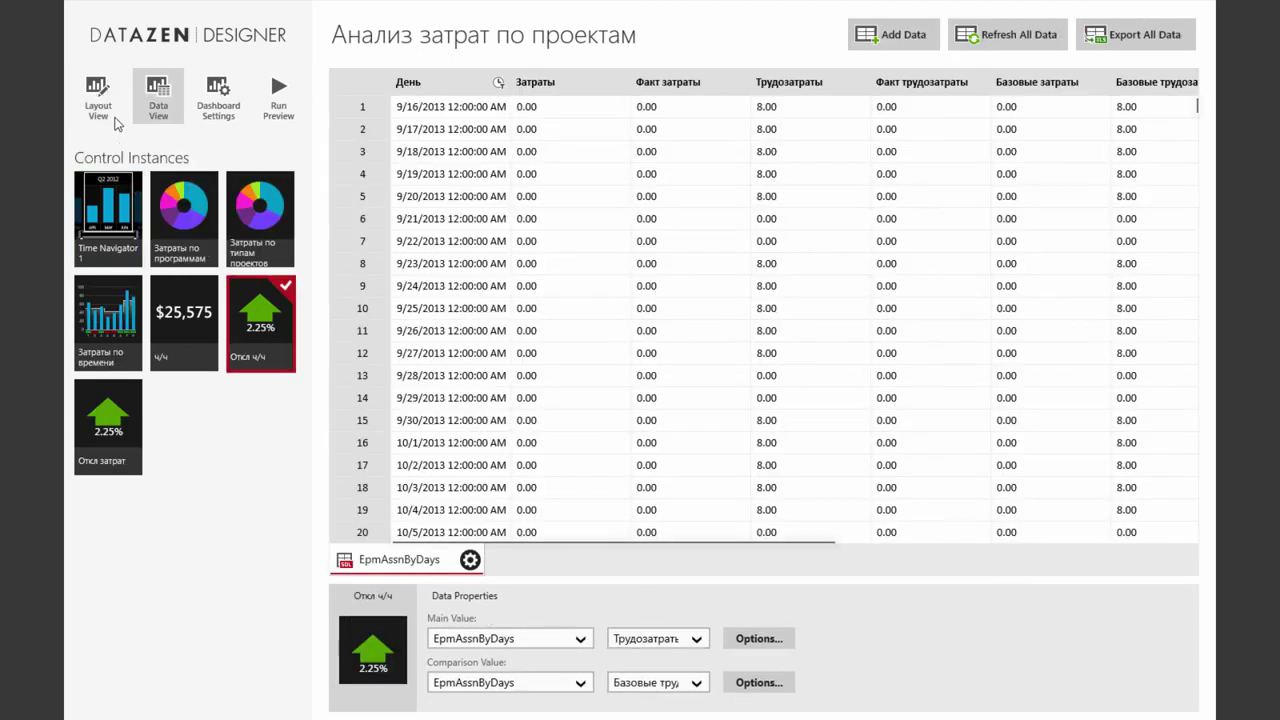
{"action": "left_click", "coordinate": [99, 100]}
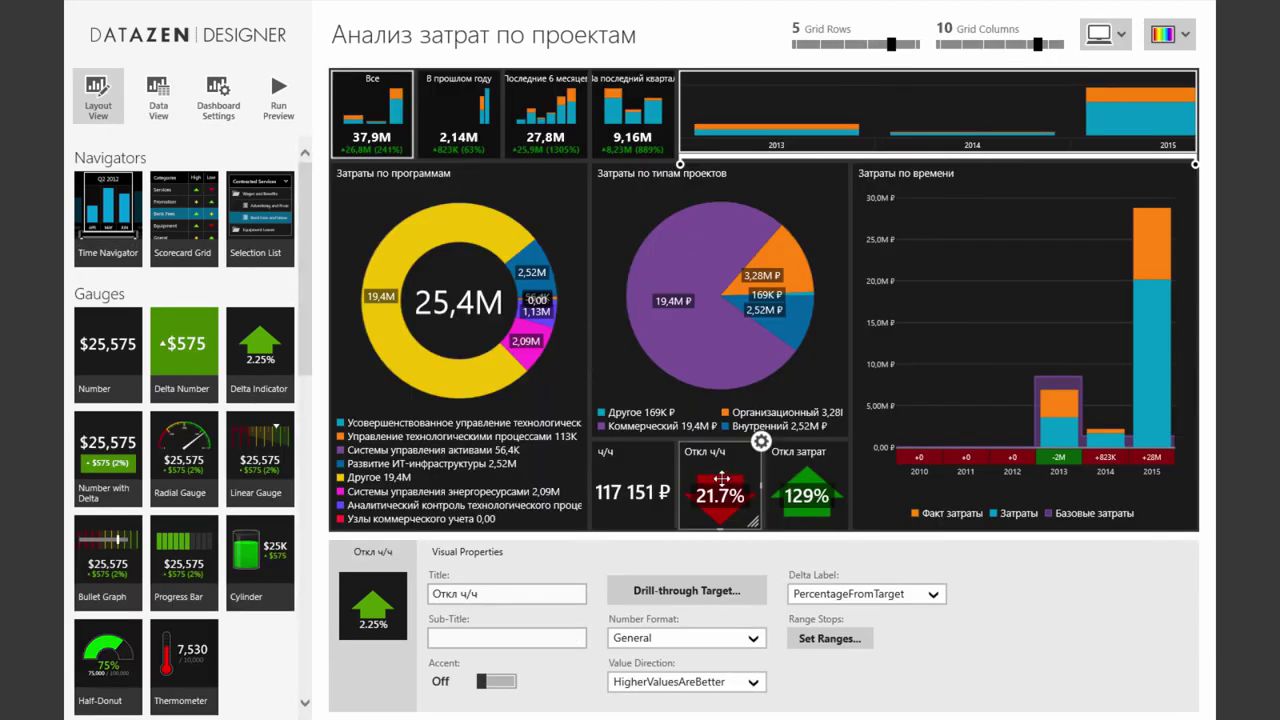
Set Откл ч/ч and Откл затрат to LowerValuesAreBetter, then start Run Preview
{"action": "left_click", "coordinate": [758, 681]}
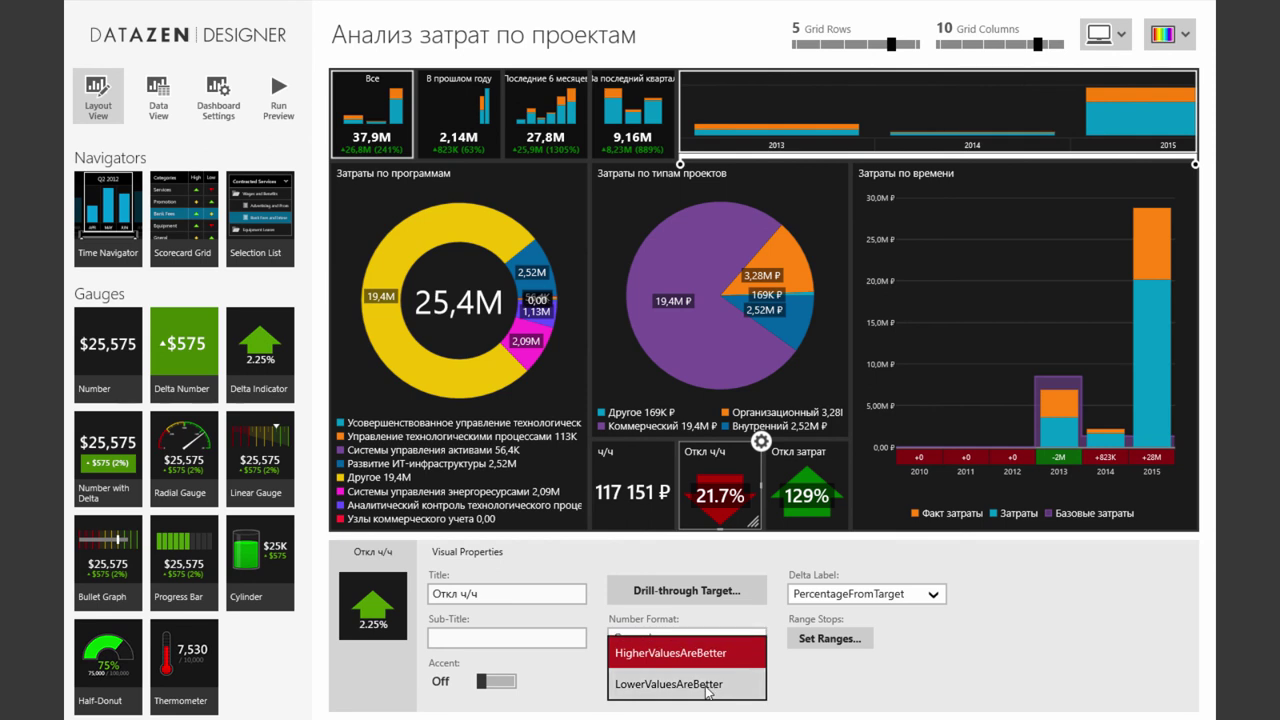
{"action": "left_click", "coordinate": [740, 686]}
{"action": "left_click", "coordinate": [815, 495]}
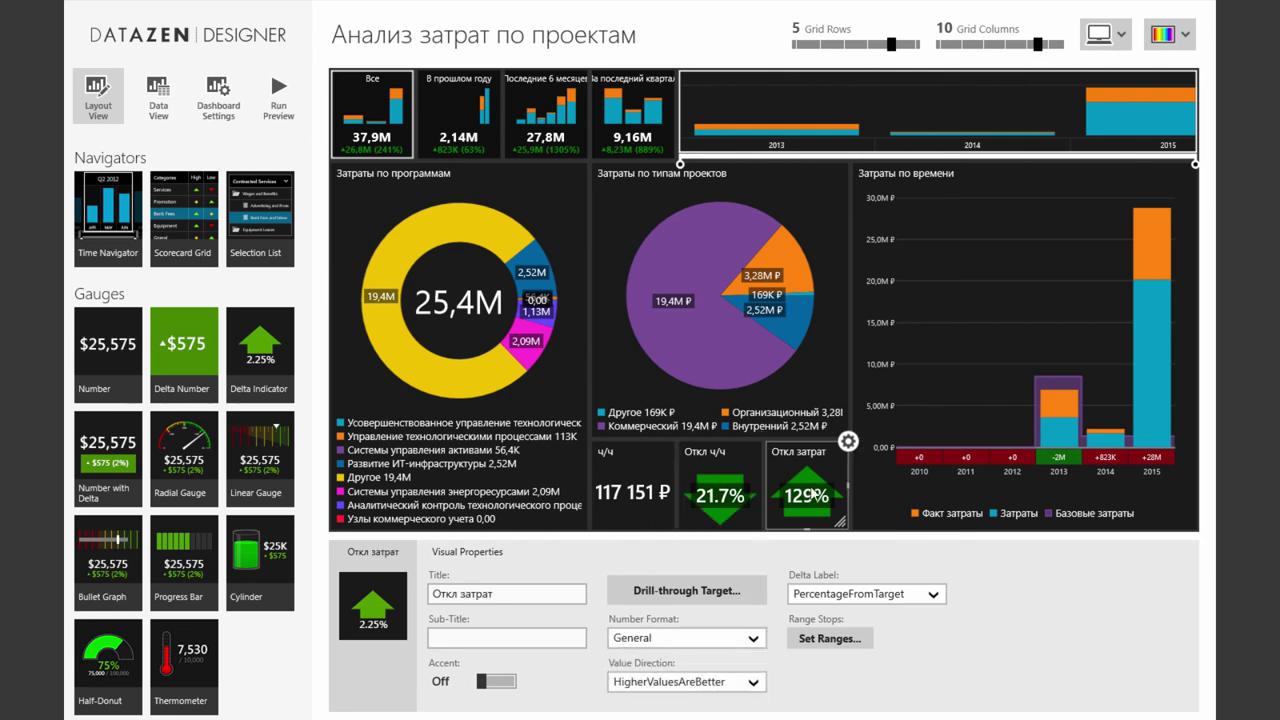
{"action": "left_click", "coordinate": [754, 682]}
{"action": "left_click", "coordinate": [717, 690]}
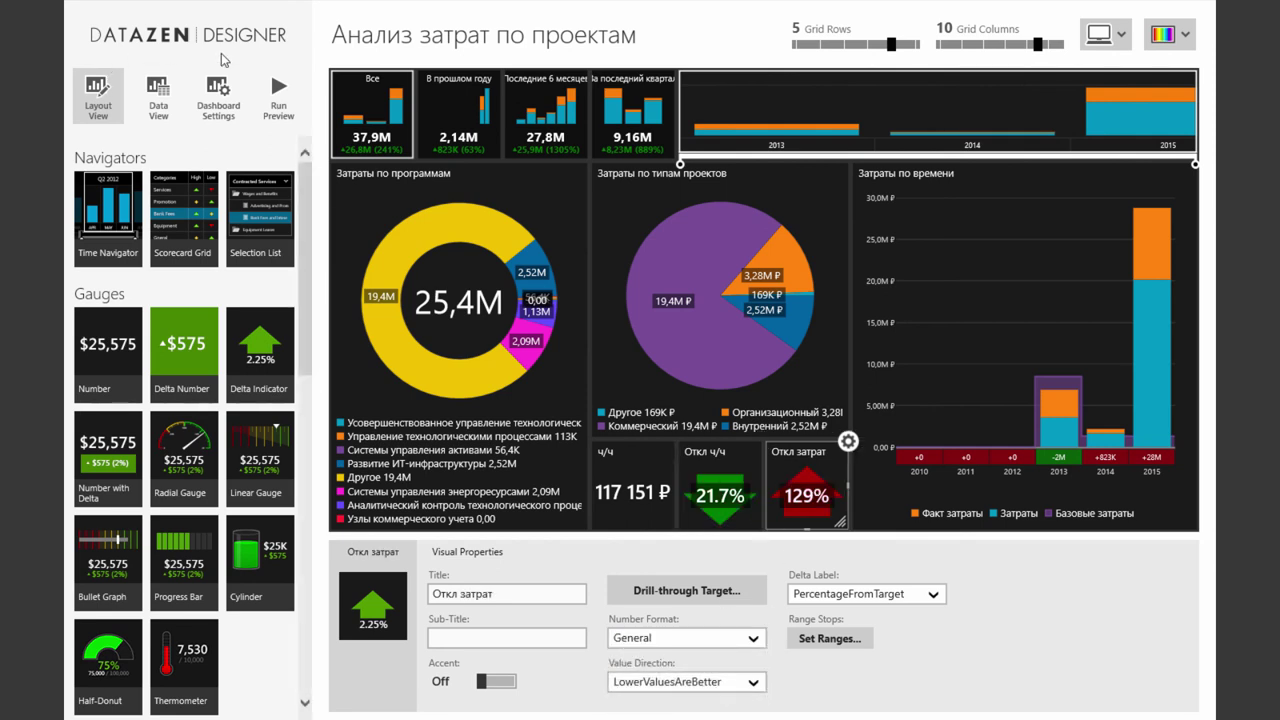
{"action": "key", "text": "Left"}
{"action": "left_click", "coordinate": [277, 96]}
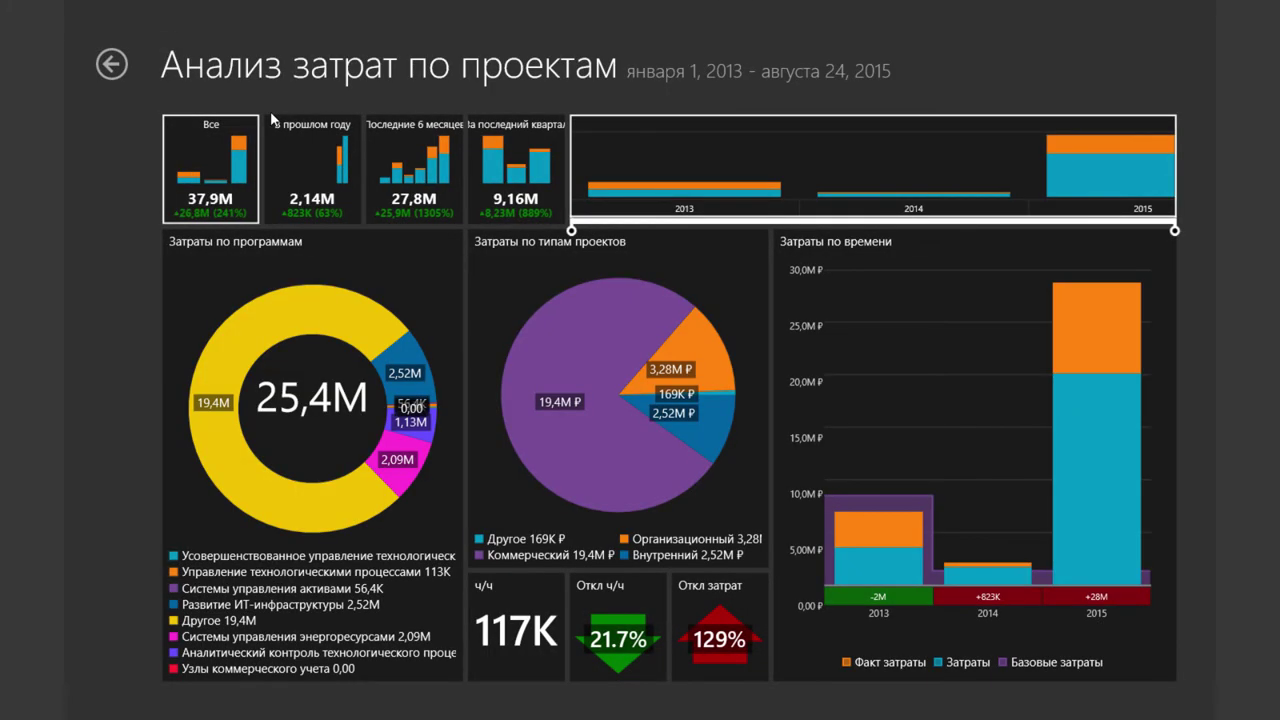
Test the six months, quarter, last year and all period tiles, ending on В прошлом году (2014)
{"action": "left_click", "coordinate": [436, 188]}
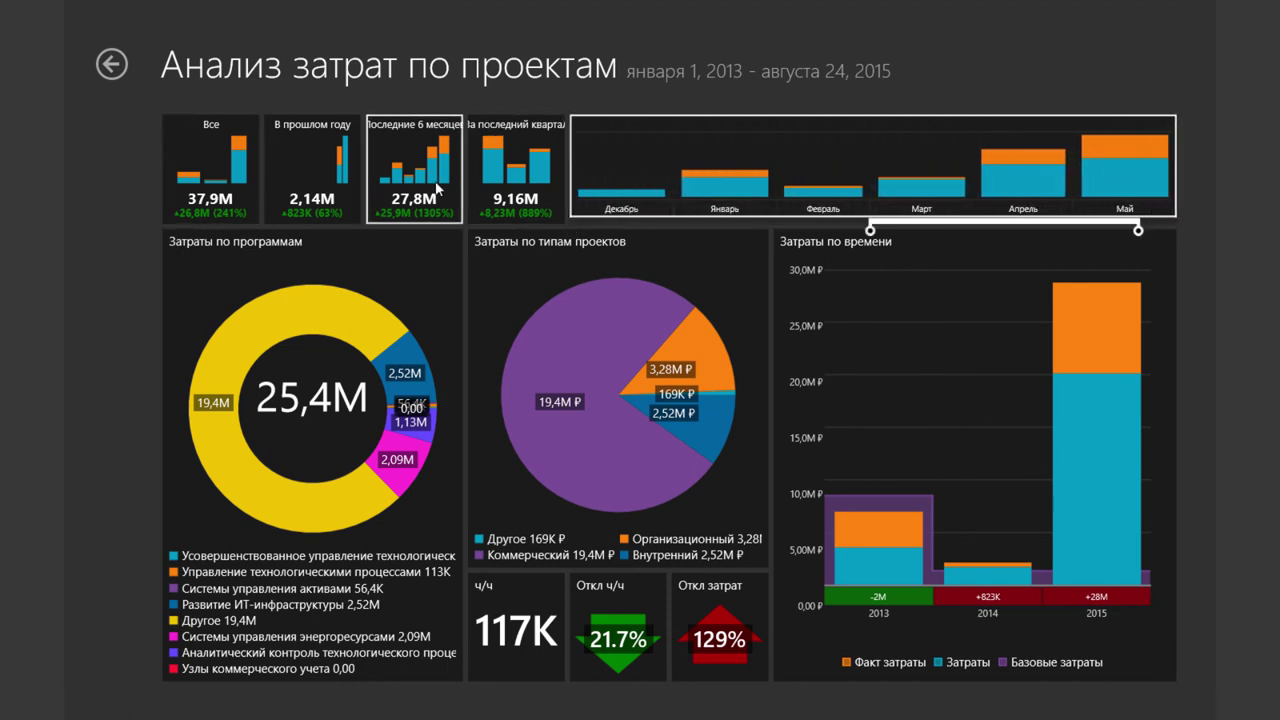
{"action": "left_click", "coordinate": [506, 182]}
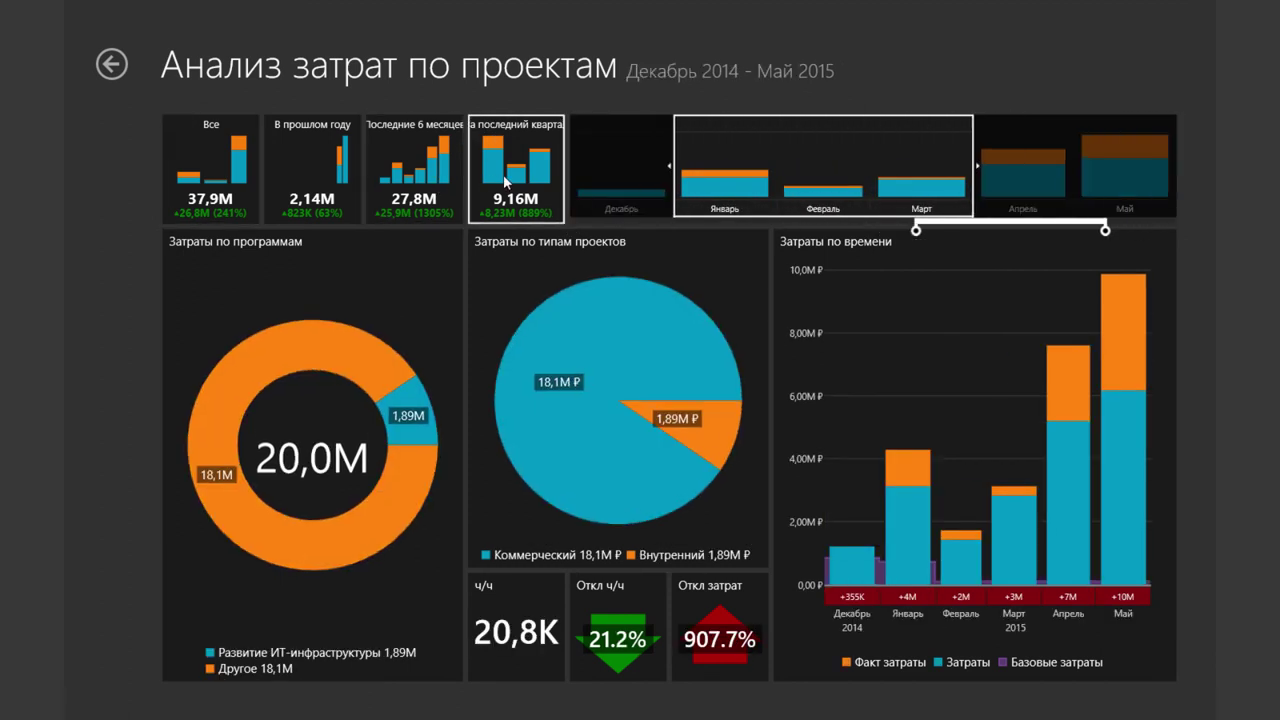
{"action": "left_click", "coordinate": [314, 172]}
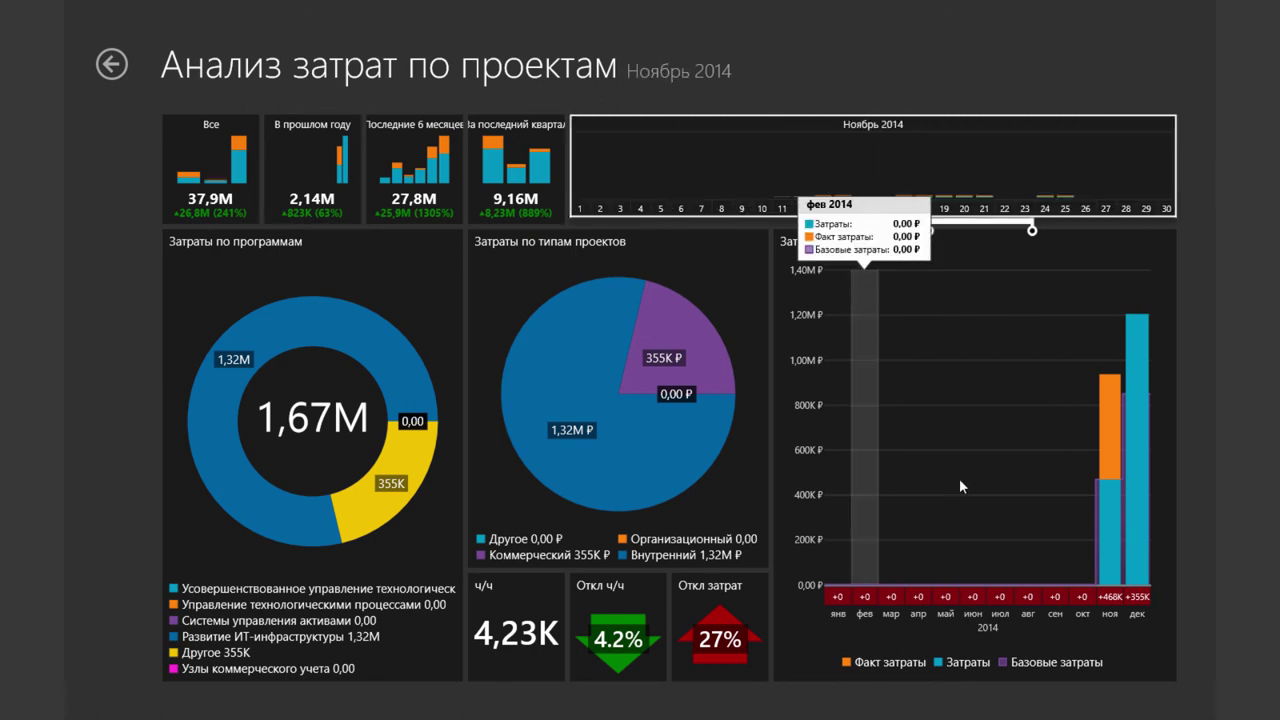
{"action": "left_click", "coordinate": [428, 188]}
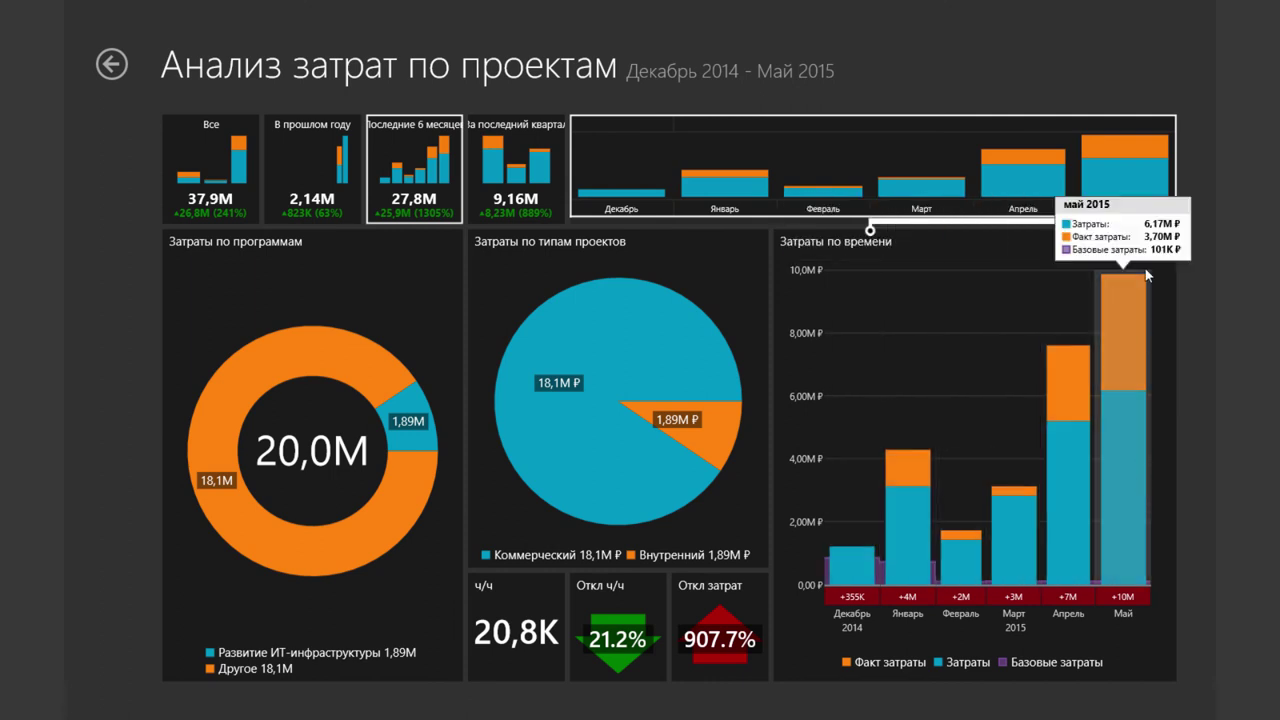
{"action": "left_click", "coordinate": [305, 175]}
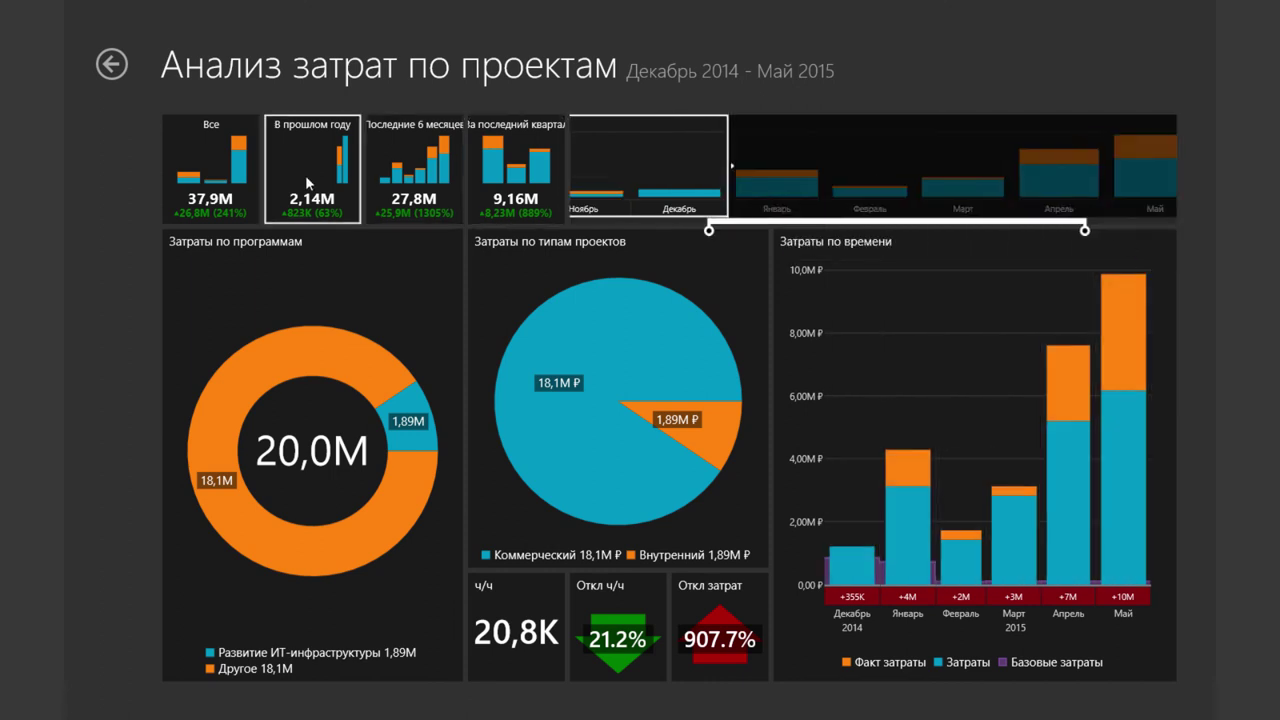
{"action": "left_click", "coordinate": [252, 186]}
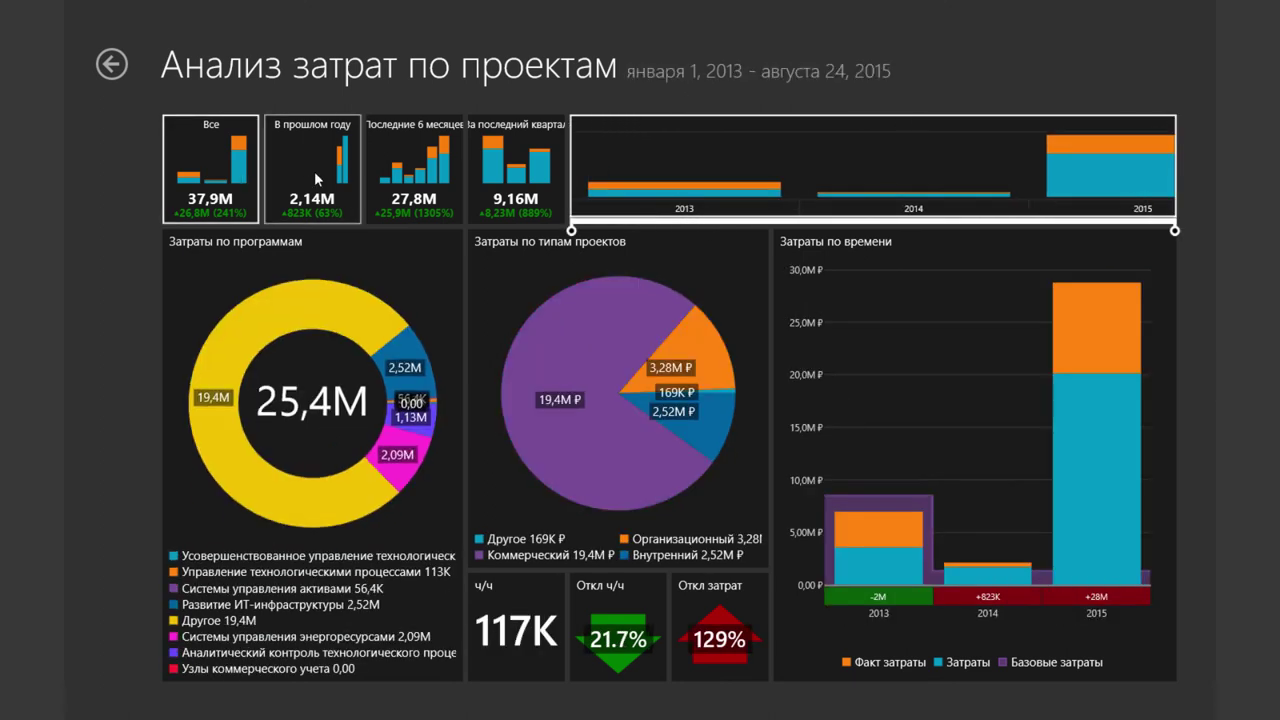
{"action": "left_click", "coordinate": [315, 174]}
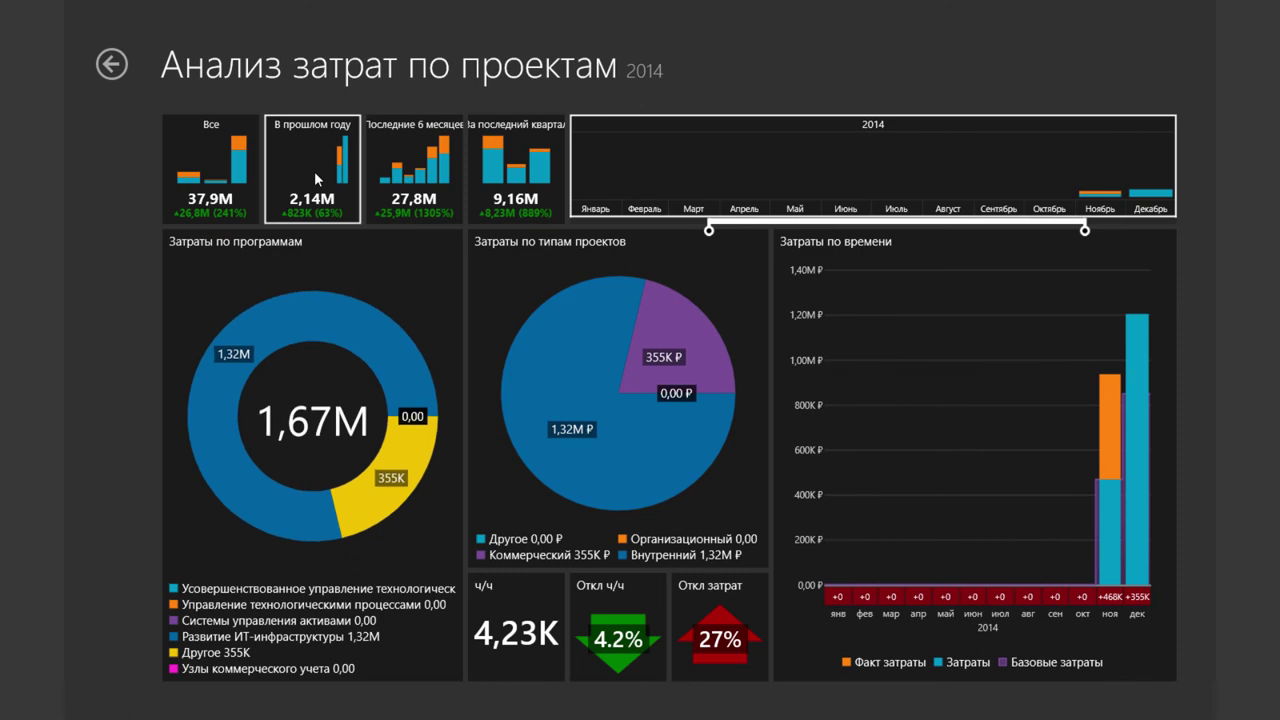